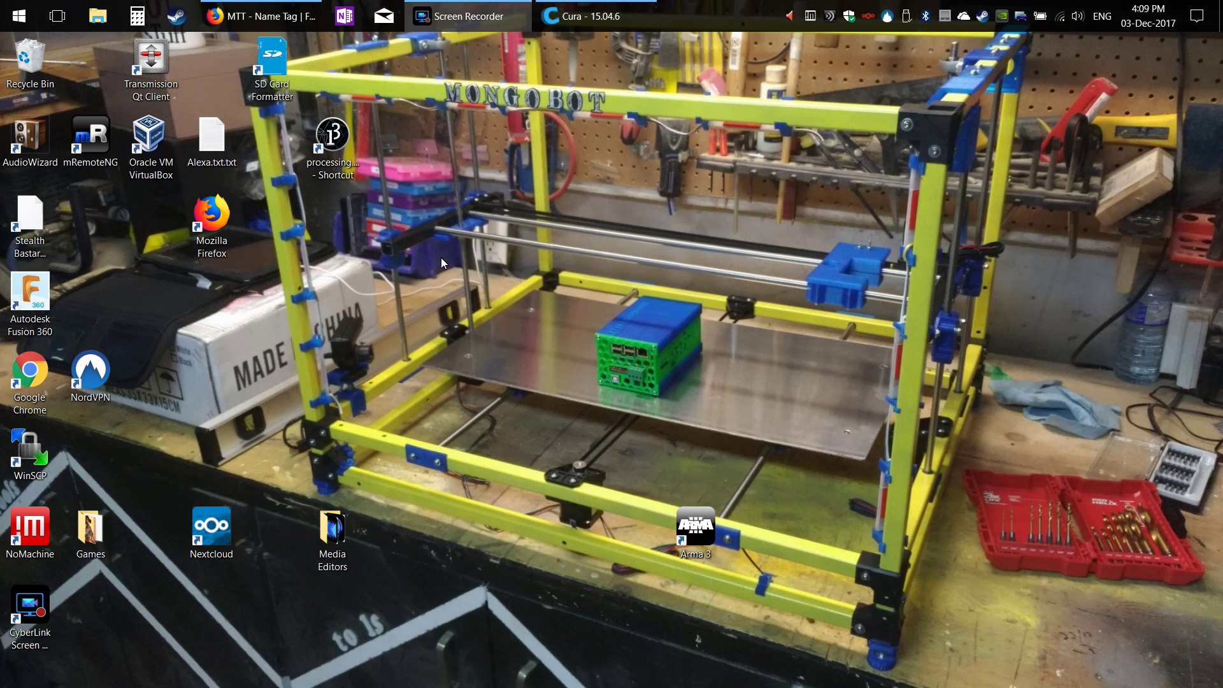
Step: Bring the Firefox window showing the Onshape 'MTT - Name Tag' document to the front
{"action": "mouse_move", "coordinate": [261, 16]}
{"action": "left_click", "coordinate": [296, 102]}
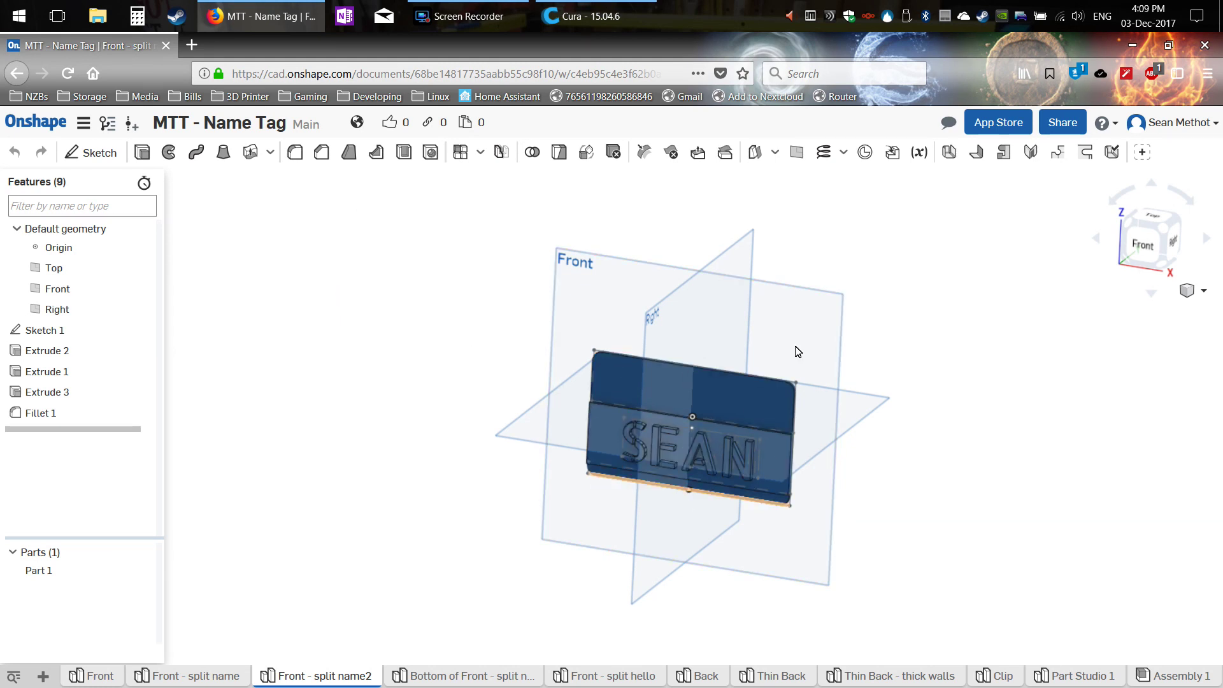
{"action": "right_click_drag", "start_coordinate": [797, 350], "coordinate": [907, 513]}
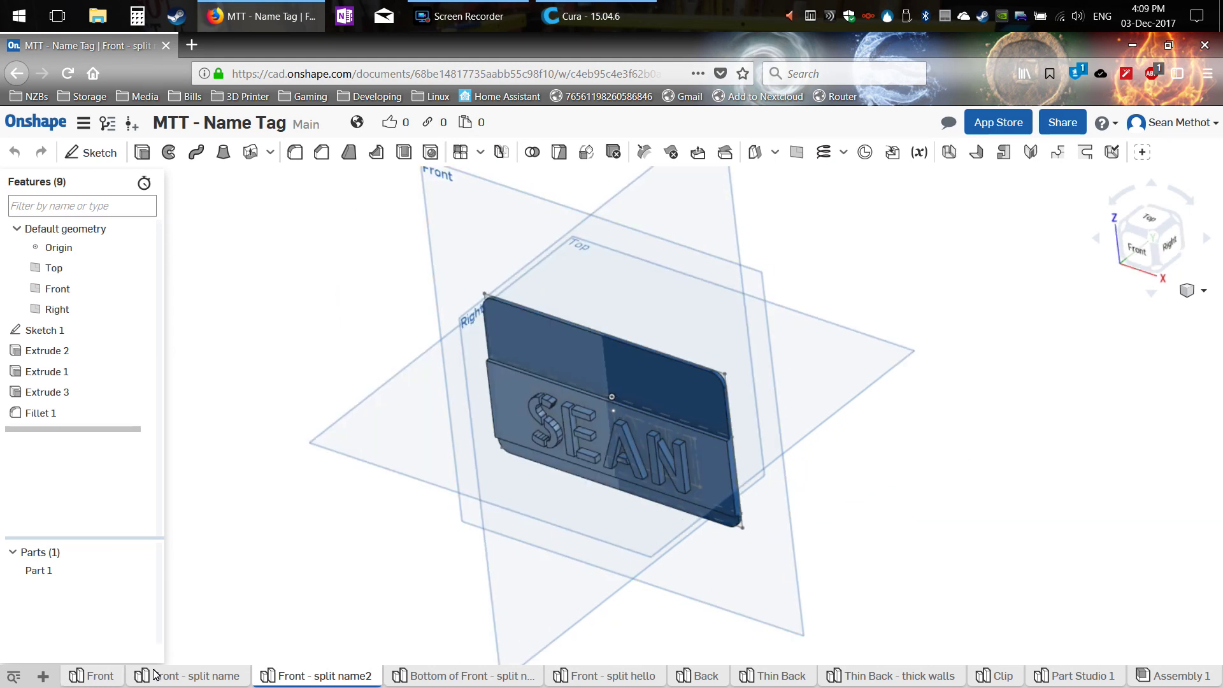
{"action": "left_click", "coordinate": [96, 677]}
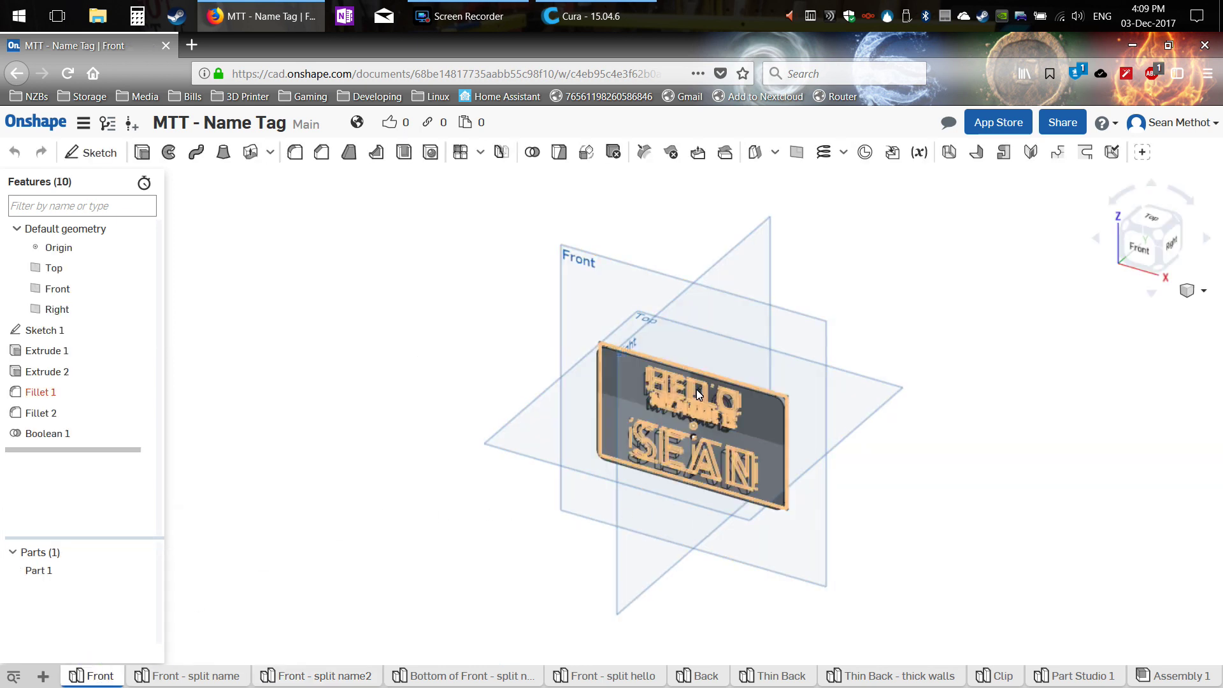
{"action": "right_click_drag", "start_coordinate": [871, 527], "coordinate": [874, 561]}
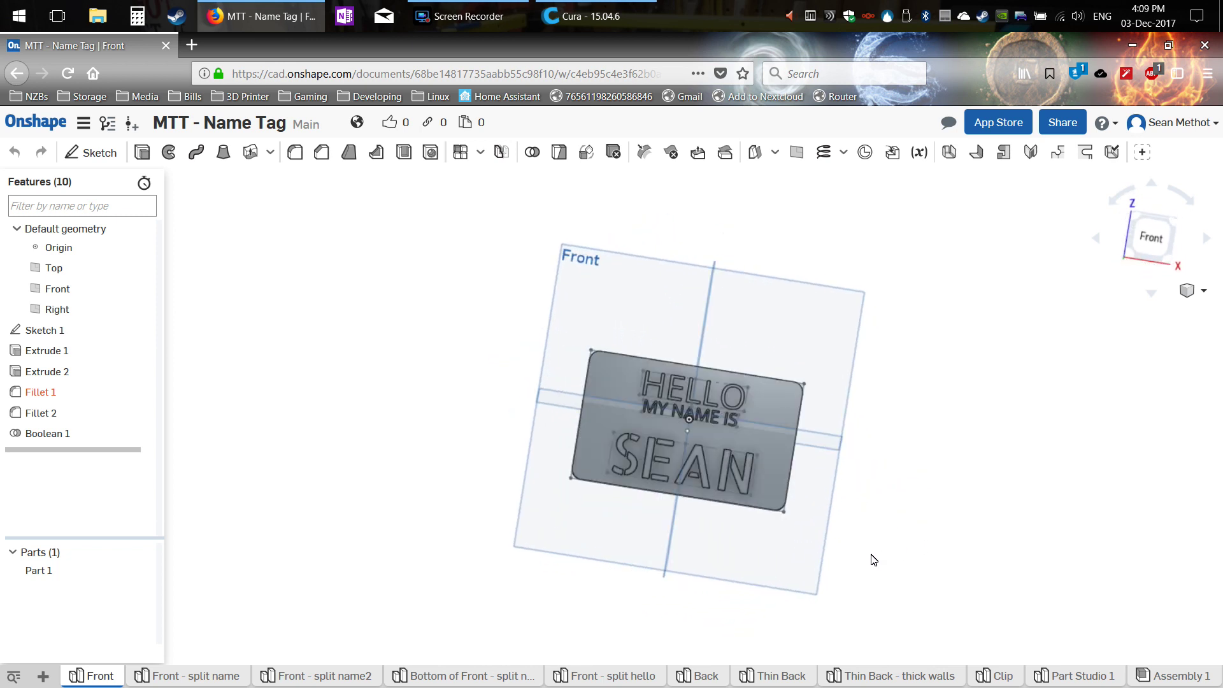
{"action": "left_click", "coordinate": [179, 679]}
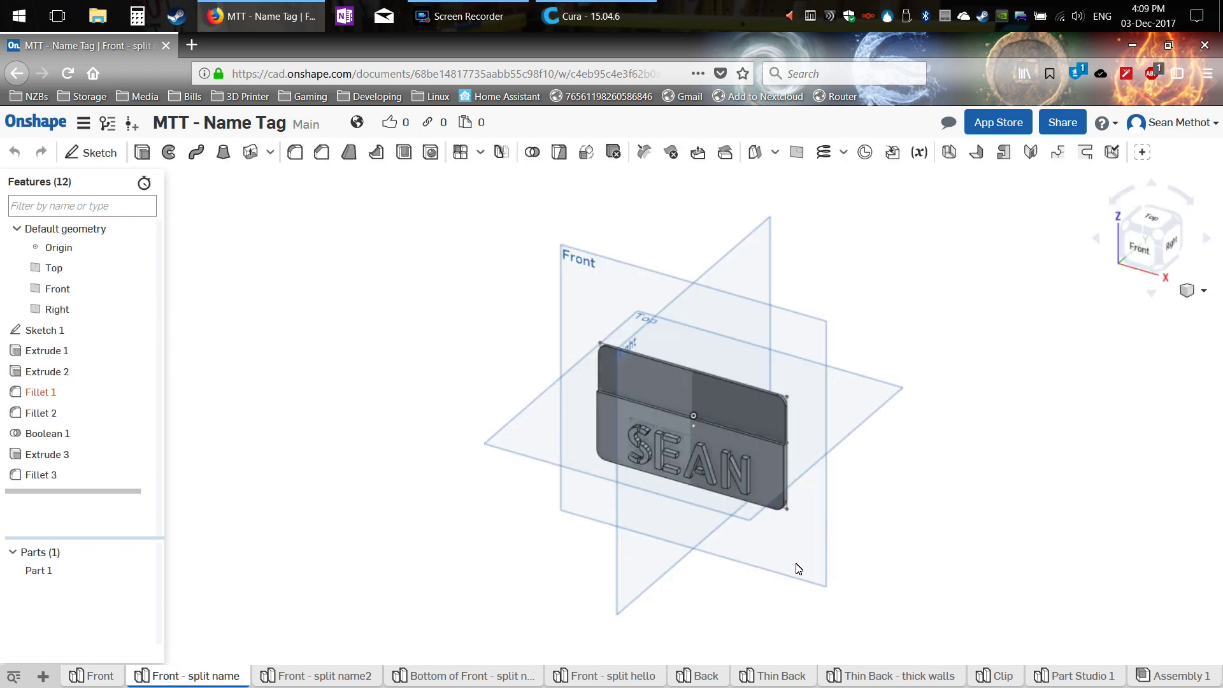
{"action": "right_click_drag", "start_coordinate": [837, 558], "coordinate": [832, 500]}
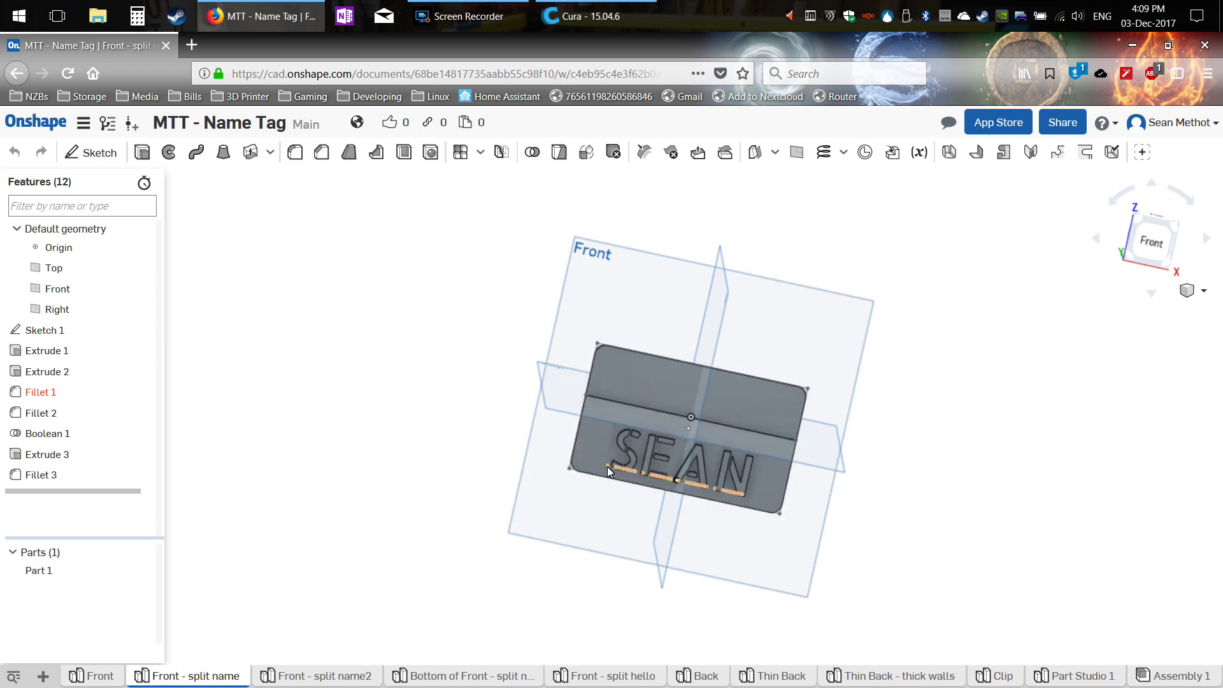
{"action": "right_click_drag", "start_coordinate": [418, 559], "coordinate": [418, 555]}
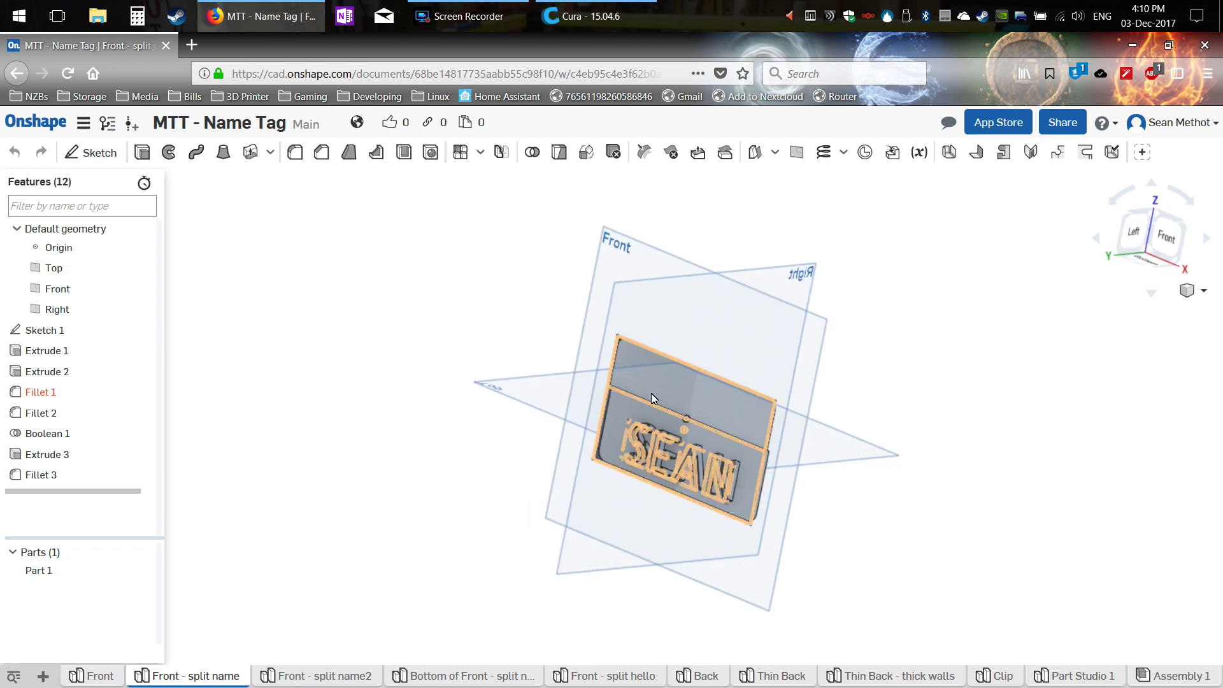
{"action": "left_click", "coordinate": [315, 676]}
{"action": "left_click", "coordinate": [804, 604]}
{"action": "key", "text": "shift+1"}
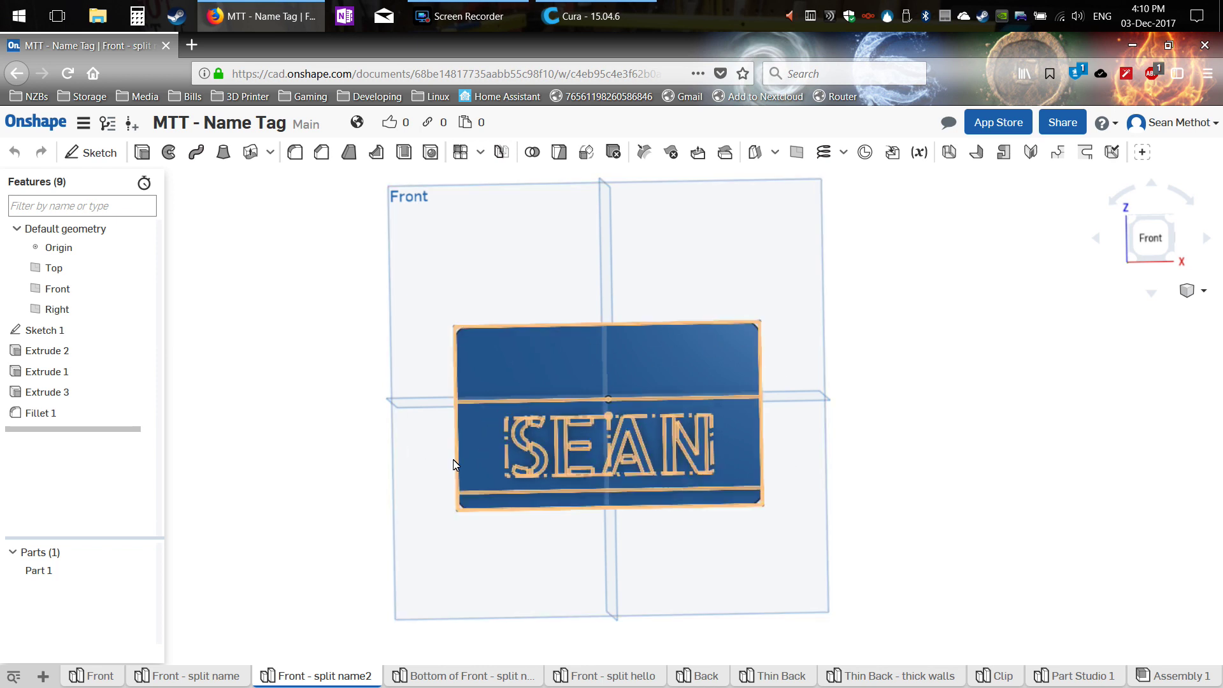
{"action": "right_click_drag", "start_coordinate": [680, 658], "coordinate": [772, 640]}
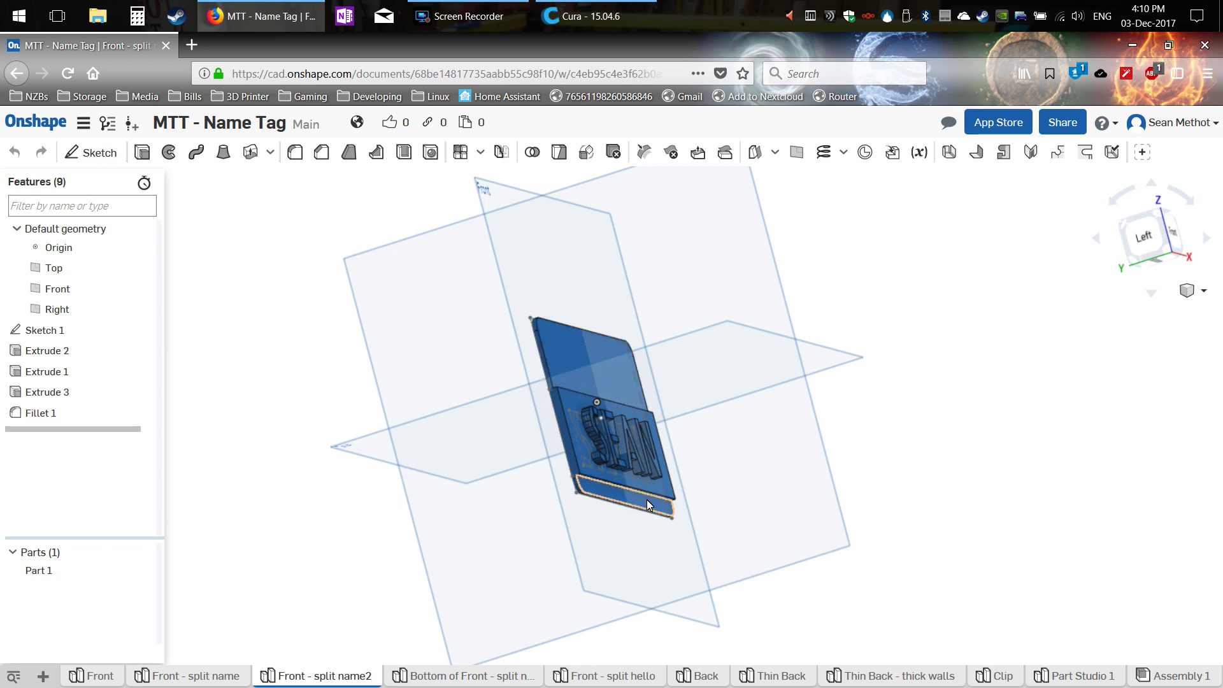
{"action": "right_click_drag", "start_coordinate": [814, 514], "coordinate": [723, 553]}
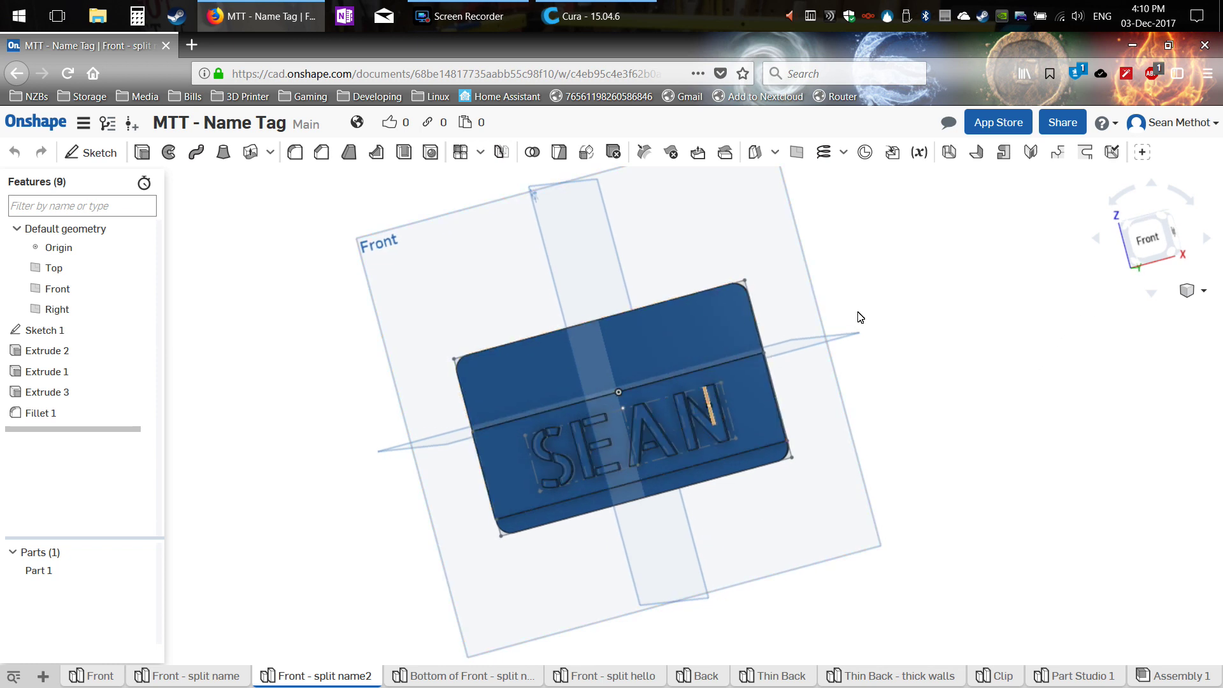
{"action": "left_click", "coordinate": [1152, 244]}
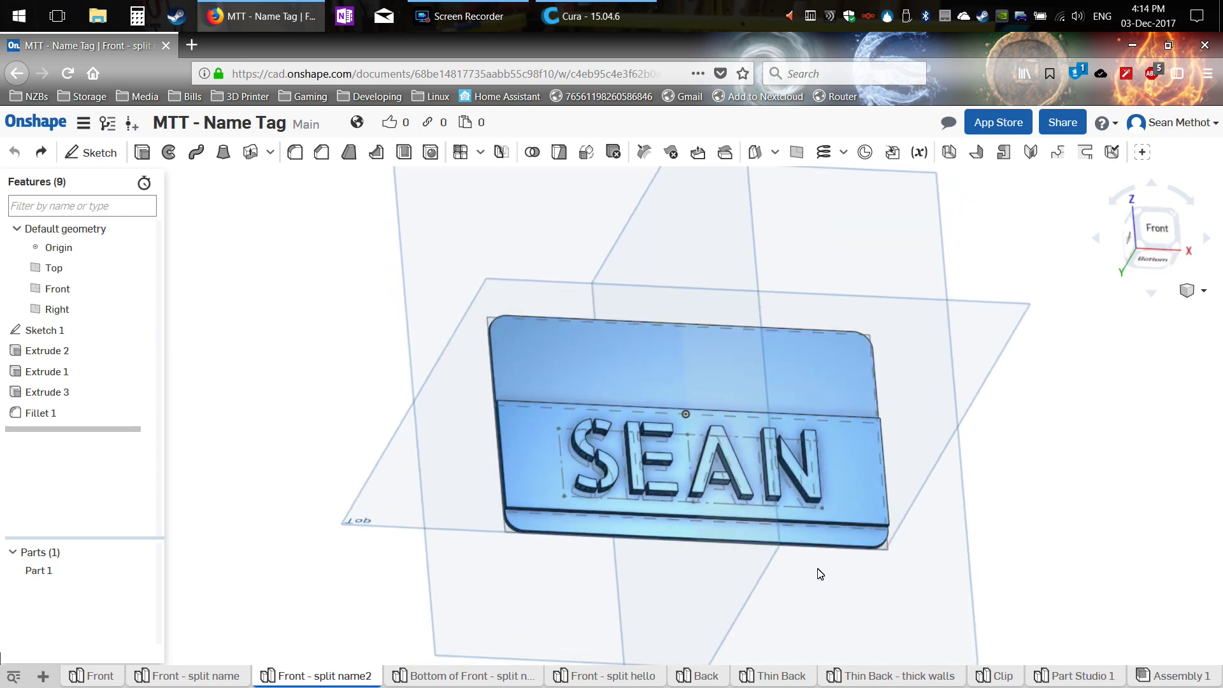
Step: Try a 5 mm depth on Extrude 3, then cancel the edit
{"action": "right_click_drag", "start_coordinate": [807, 596], "coordinate": [808, 586]}
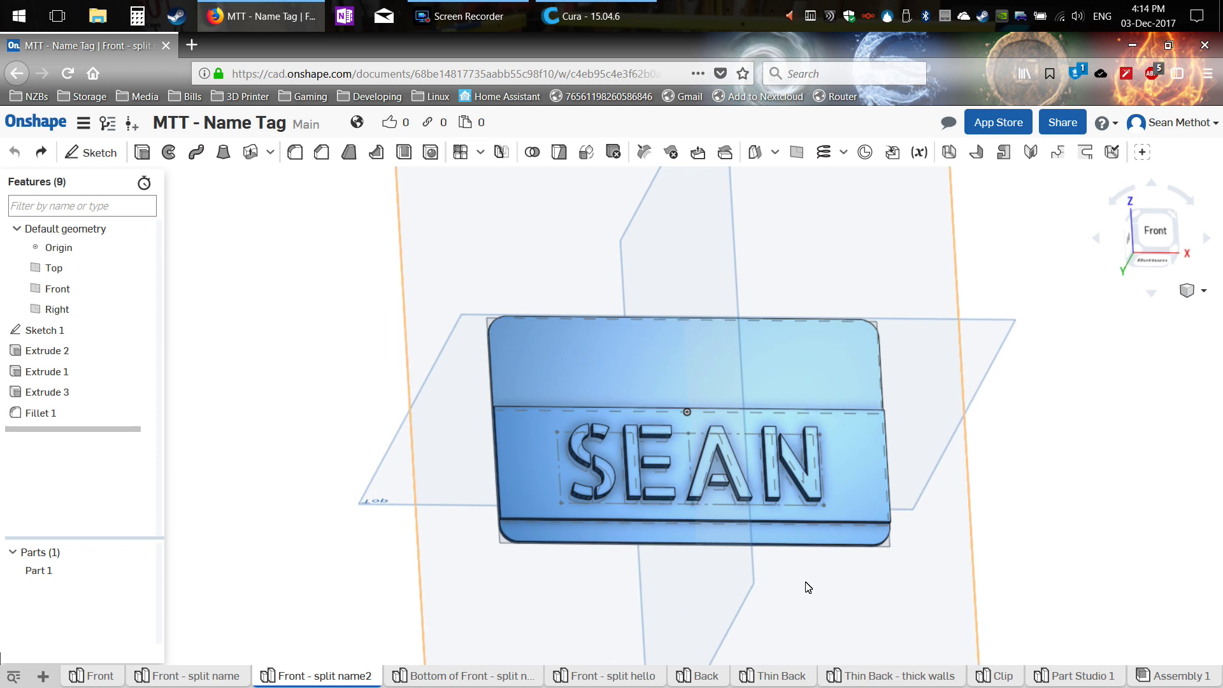
{"action": "left_click", "coordinate": [59, 393]}
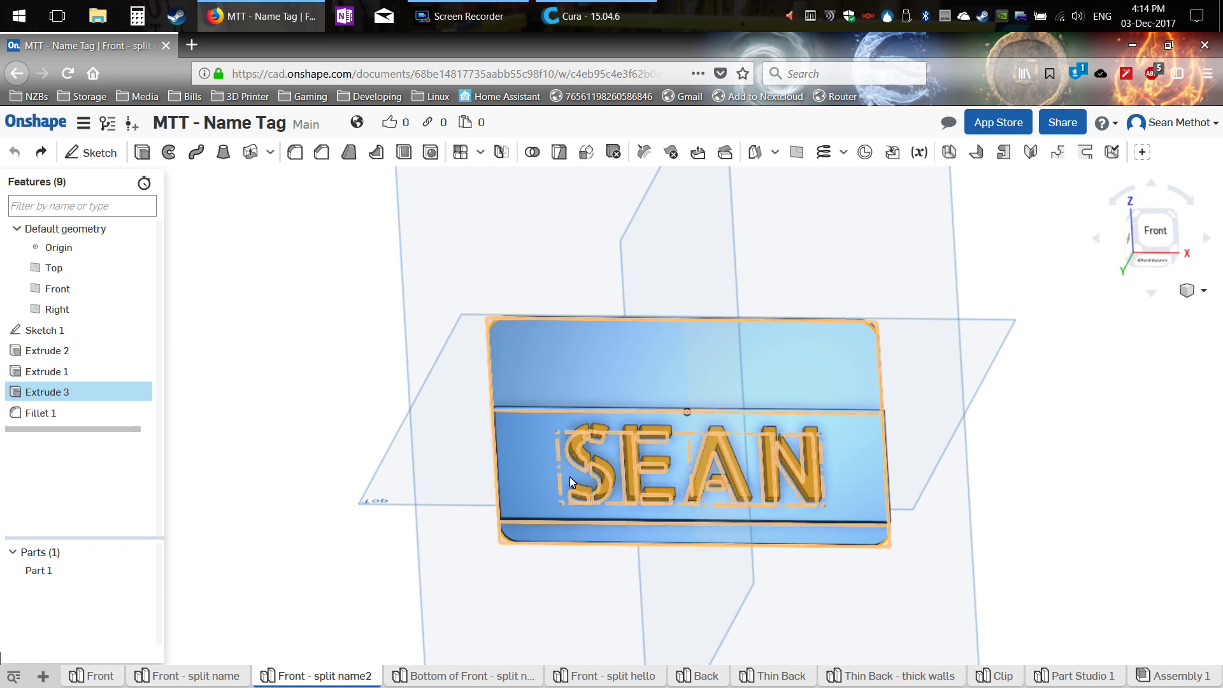
{"action": "double_click", "coordinate": [69, 393]}
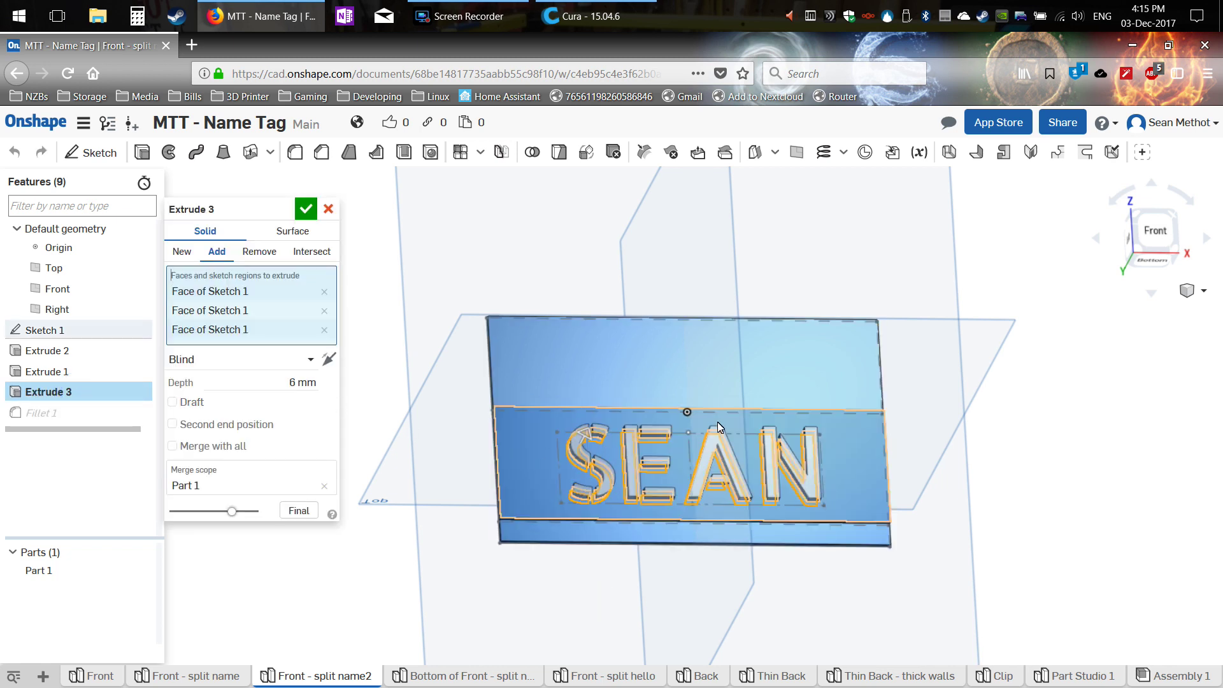
{"action": "double_click", "coordinate": [291, 382]}
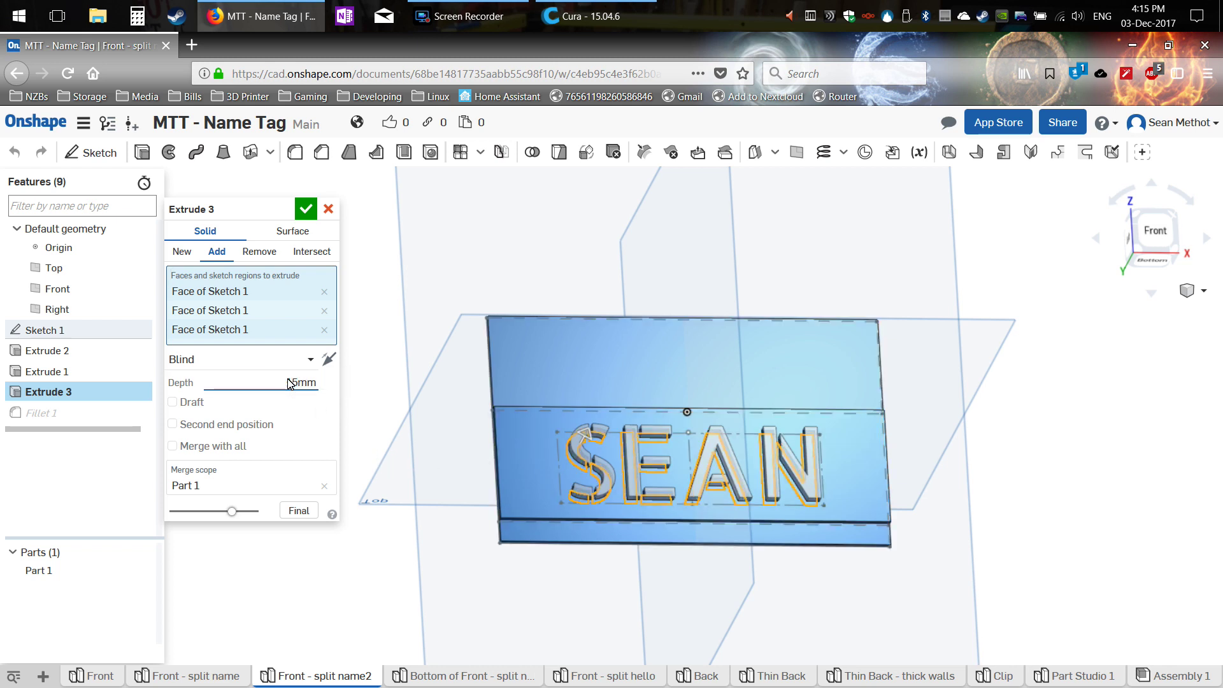
{"action": "key", "text": "Return"}
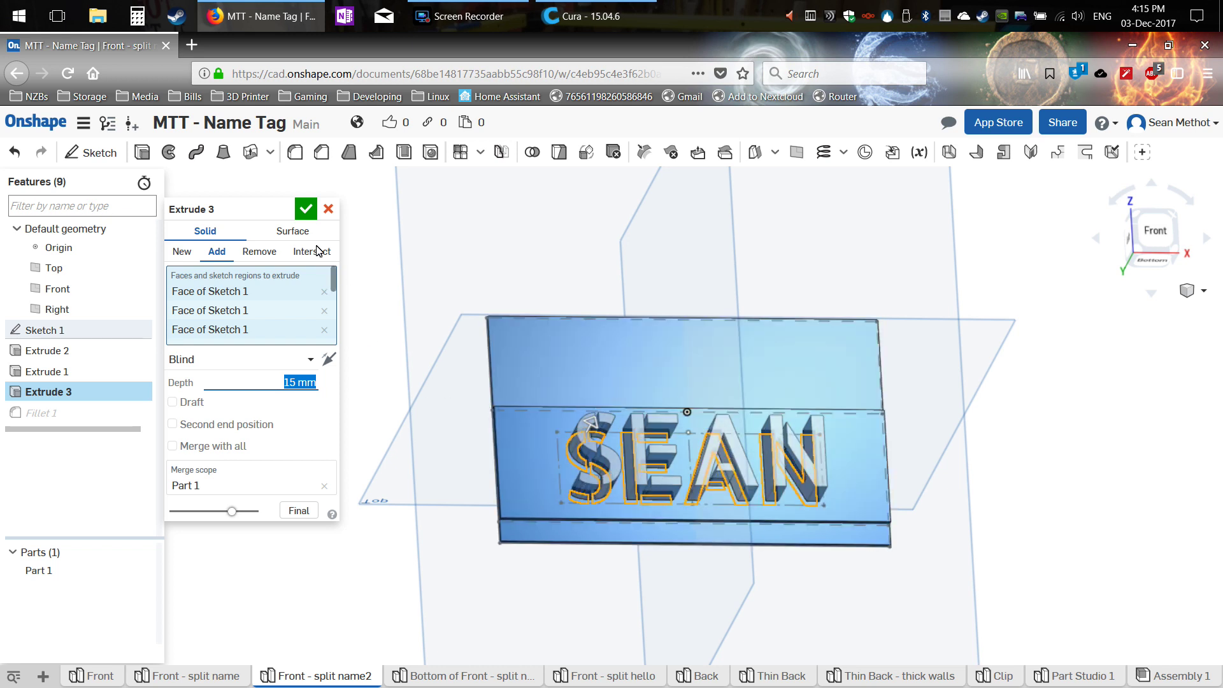
{"action": "left_click", "coordinate": [328, 208]}
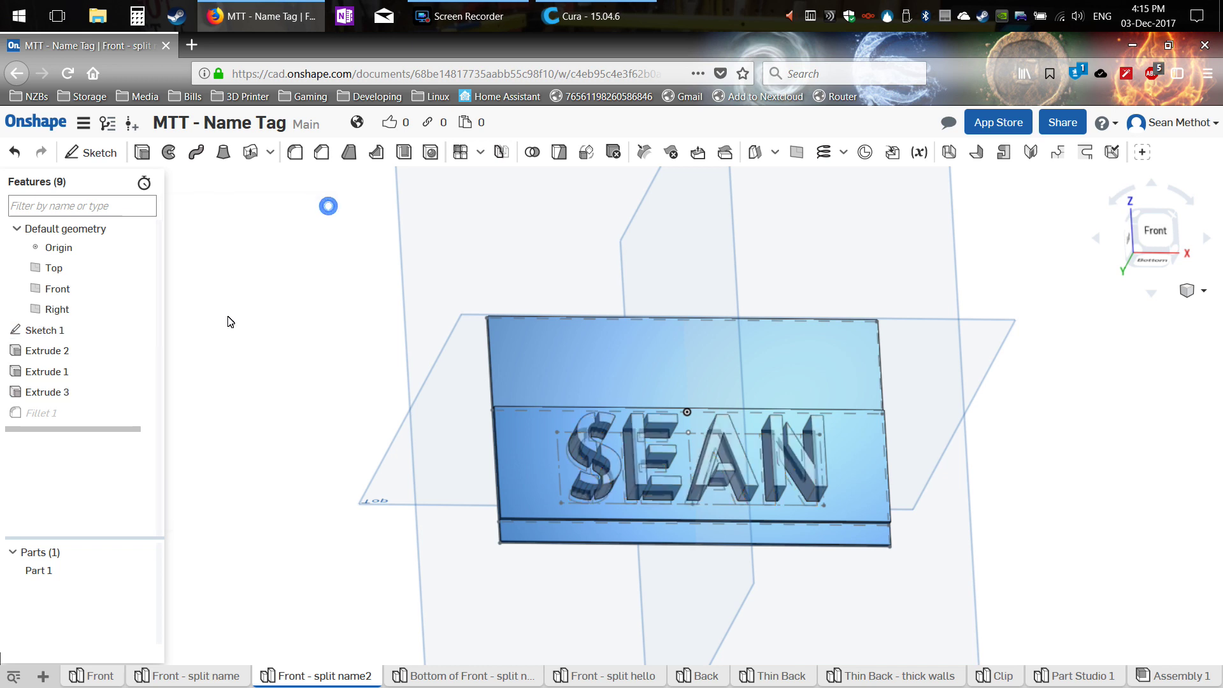
Step: Delete the Extrude 3 feature and view the tag flat from the front
{"action": "right_click", "coordinate": [45, 392]}
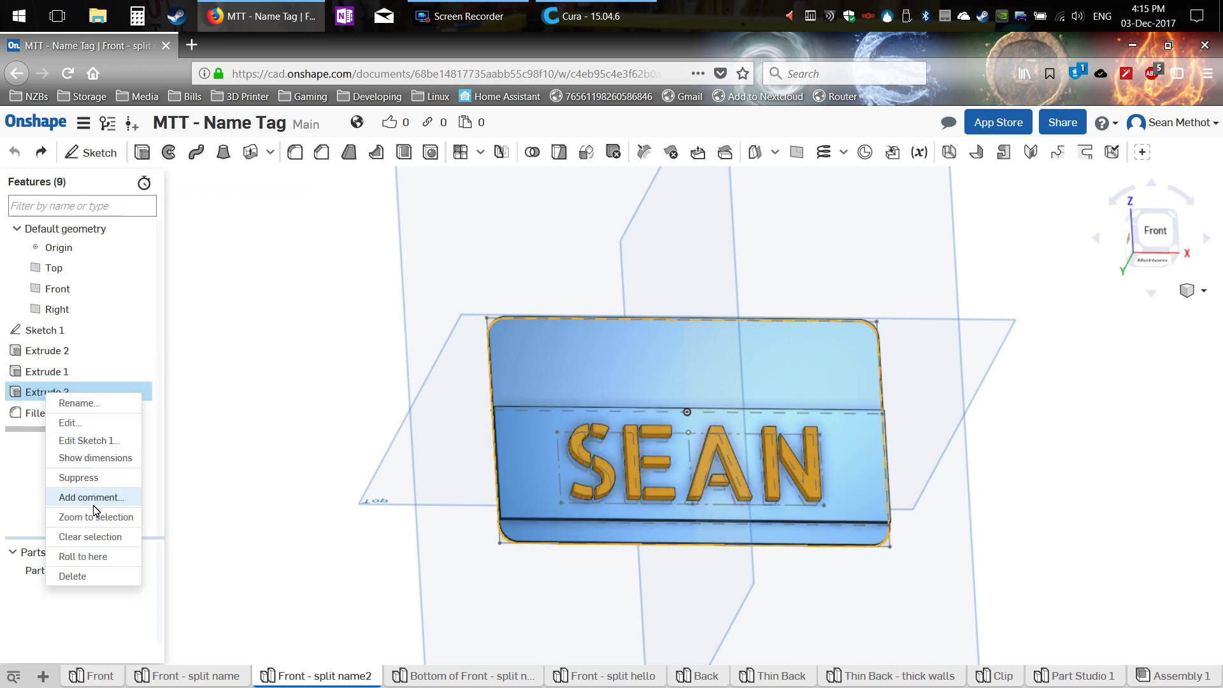
{"action": "left_click", "coordinate": [90, 576]}
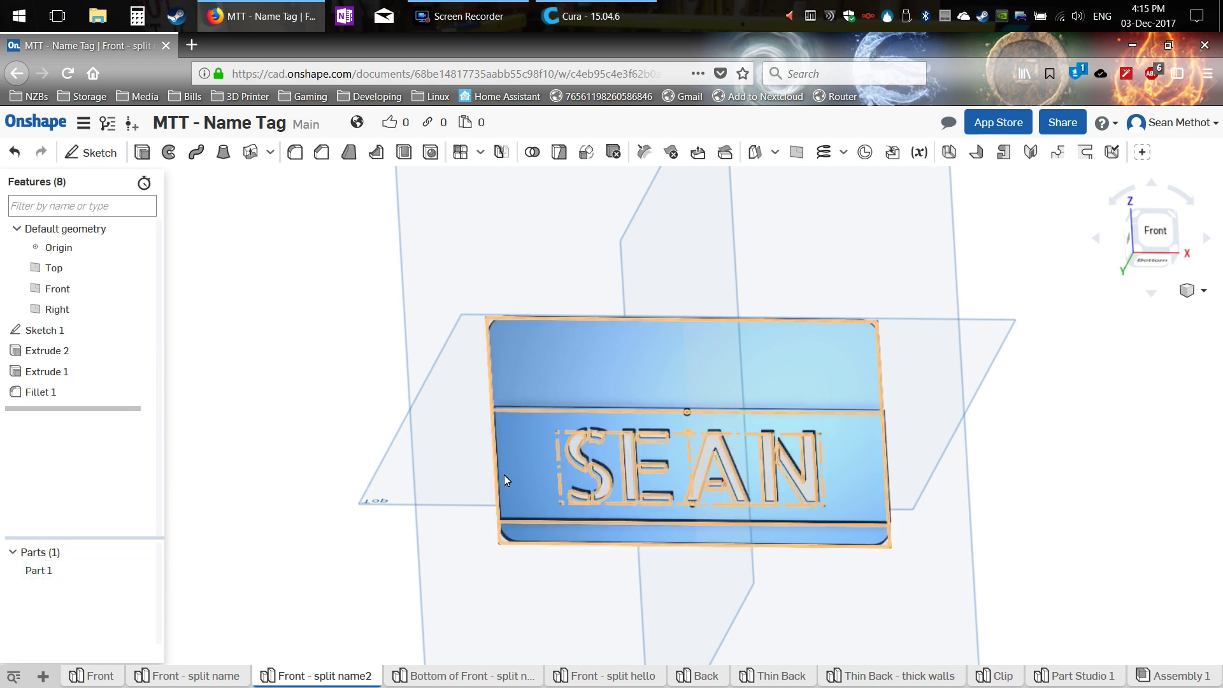
{"action": "left_click", "coordinate": [1174, 237]}
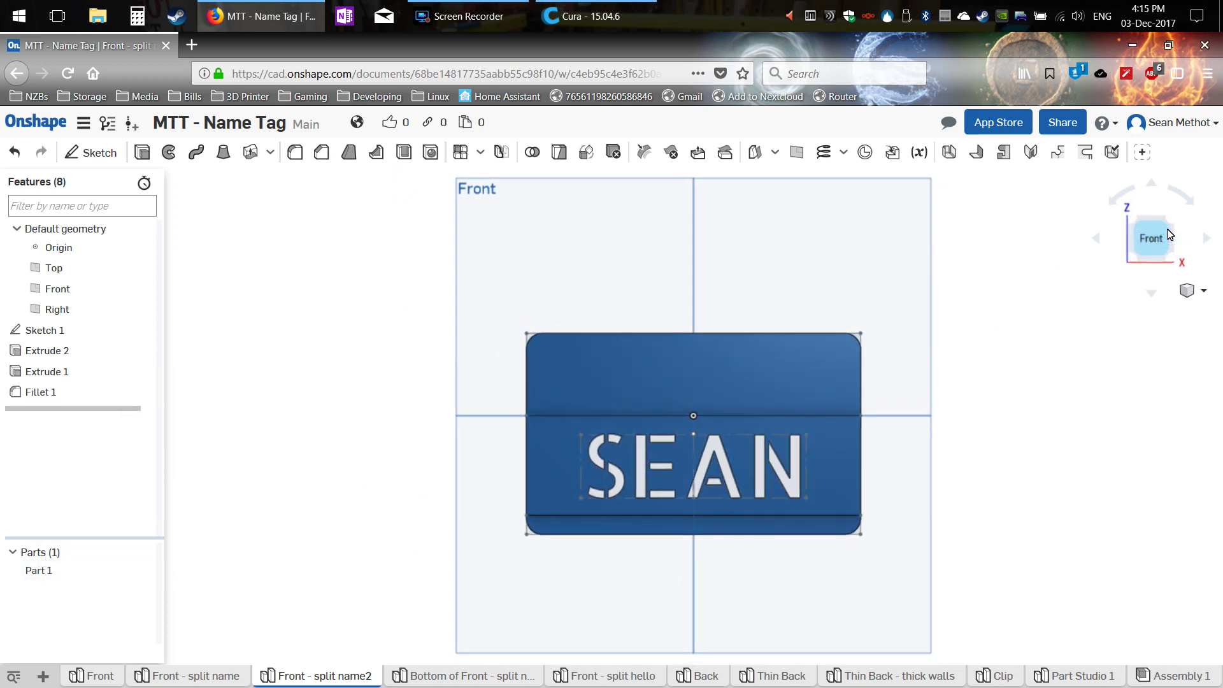
{"action": "scroll", "coordinate": [694, 438], "scroll_direction": "up", "scroll_amount": 5}
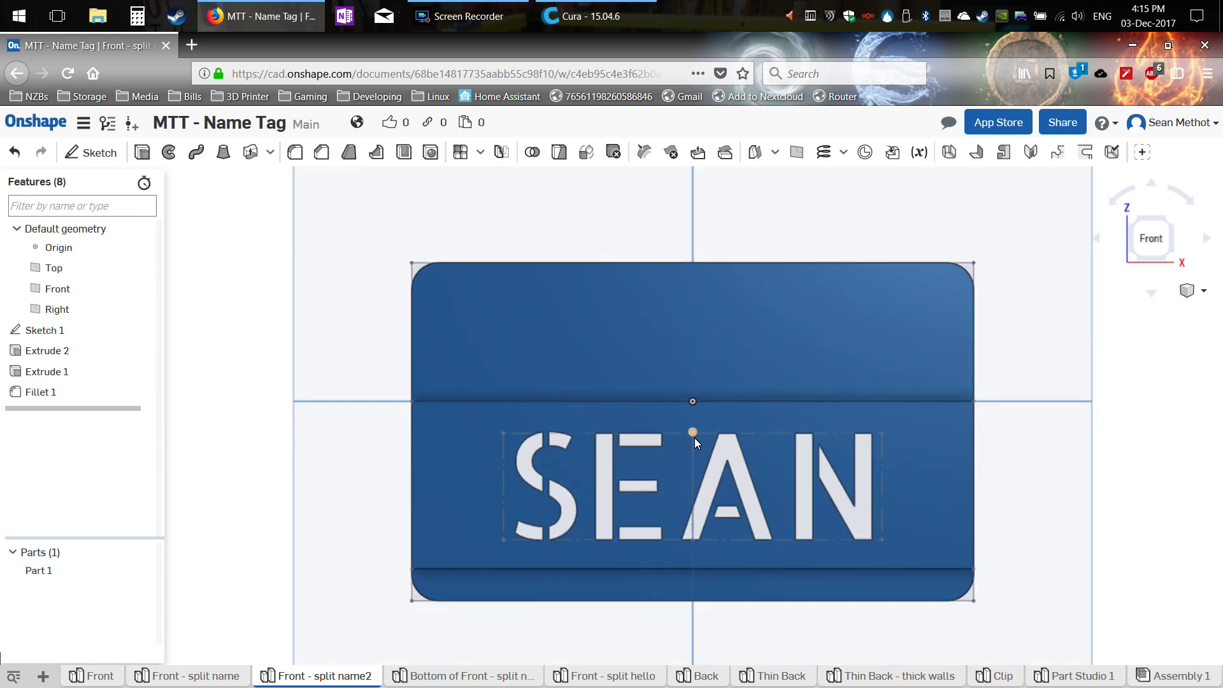
Step: In Sketch 1, replace the SEAN stencil lettering with RICK
{"action": "double_click", "coordinate": [50, 331]}
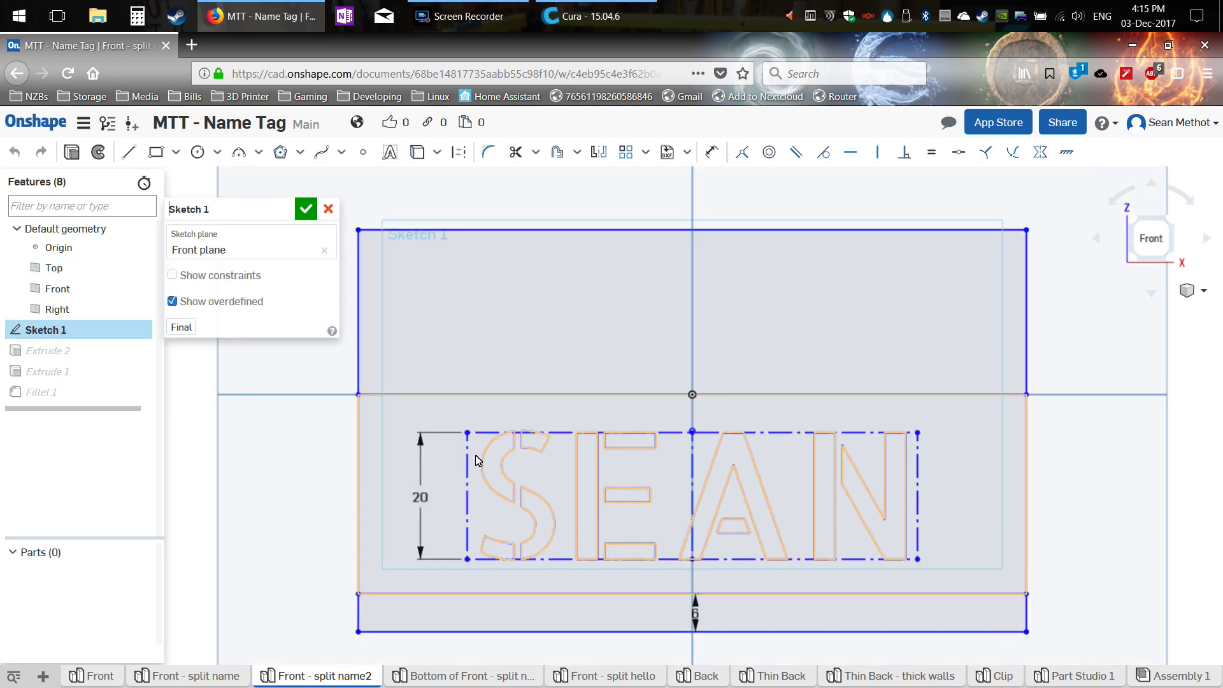
{"action": "right_click", "coordinate": [578, 478]}
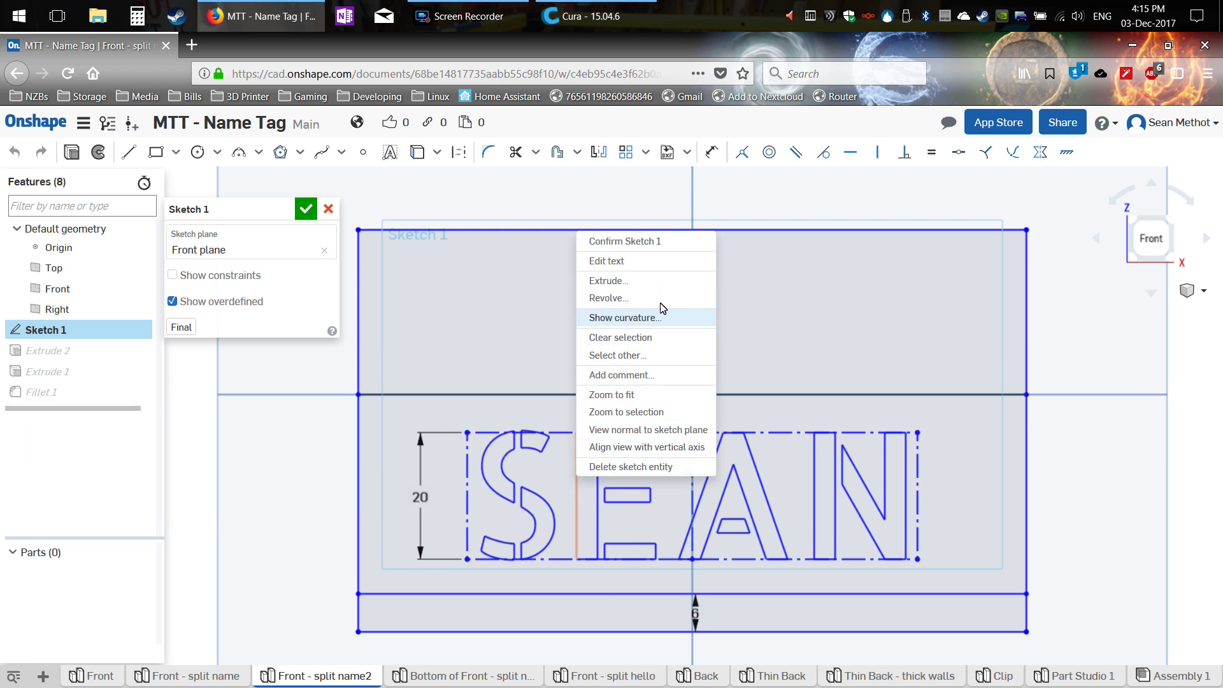
{"action": "left_click", "coordinate": [662, 268]}
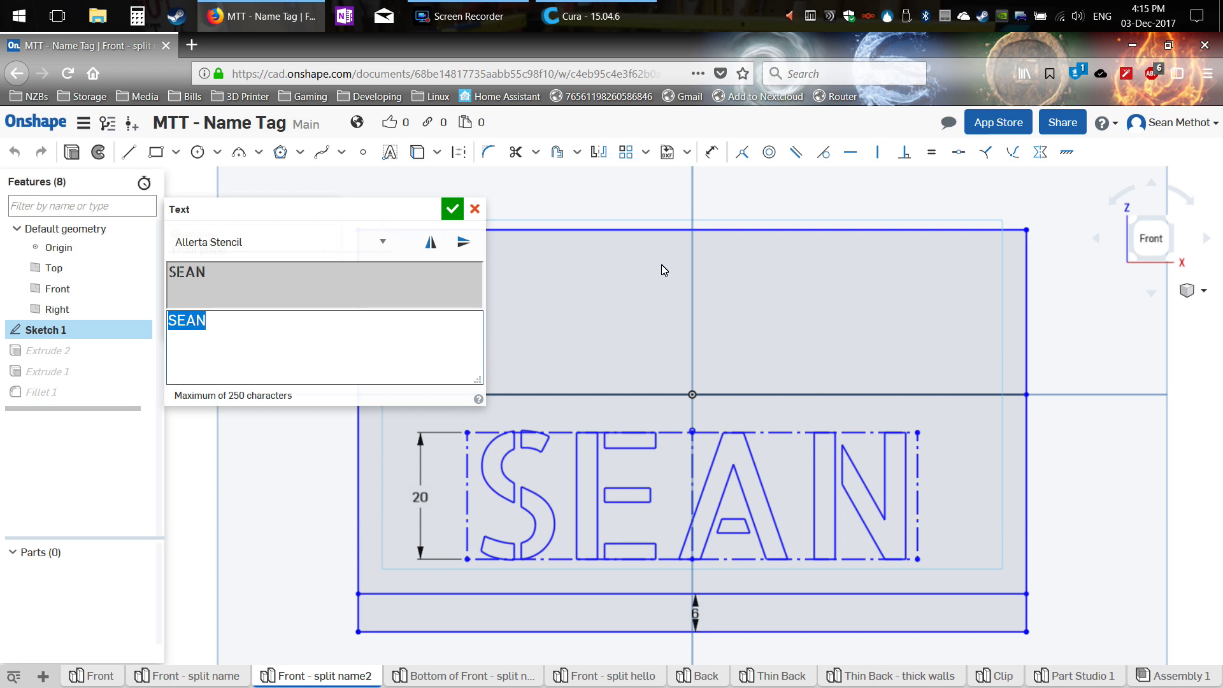
{"action": "type", "text": "RICK"}
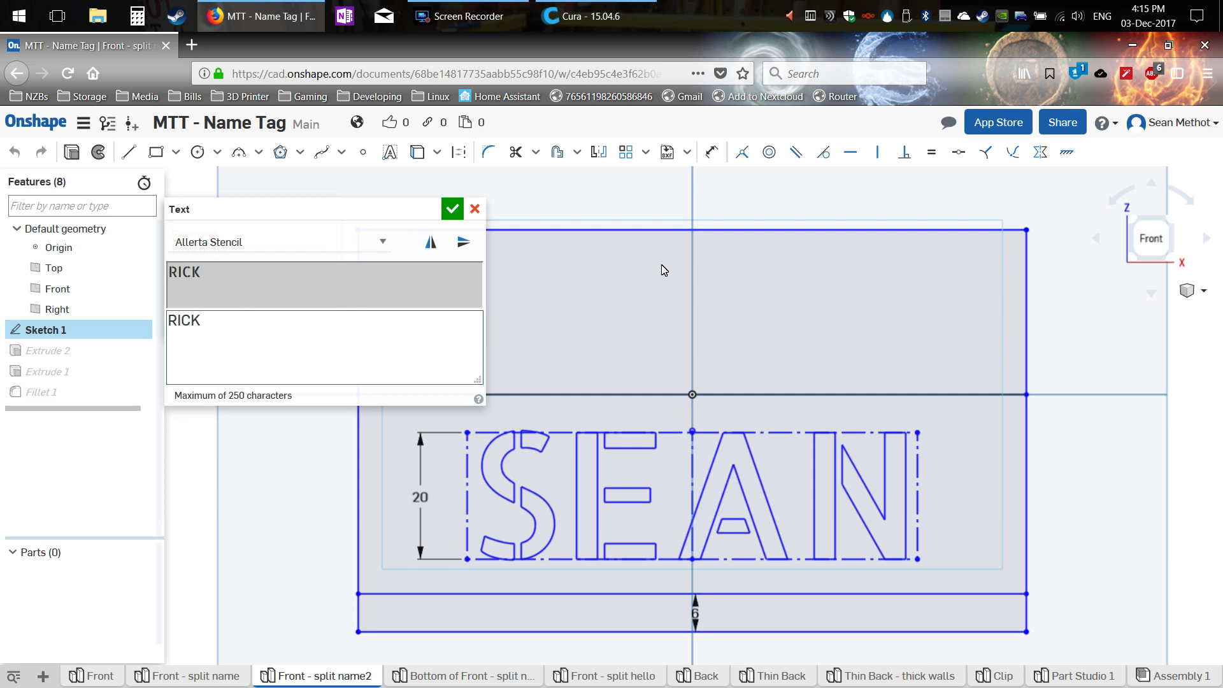
{"action": "left_click", "coordinate": [452, 211]}
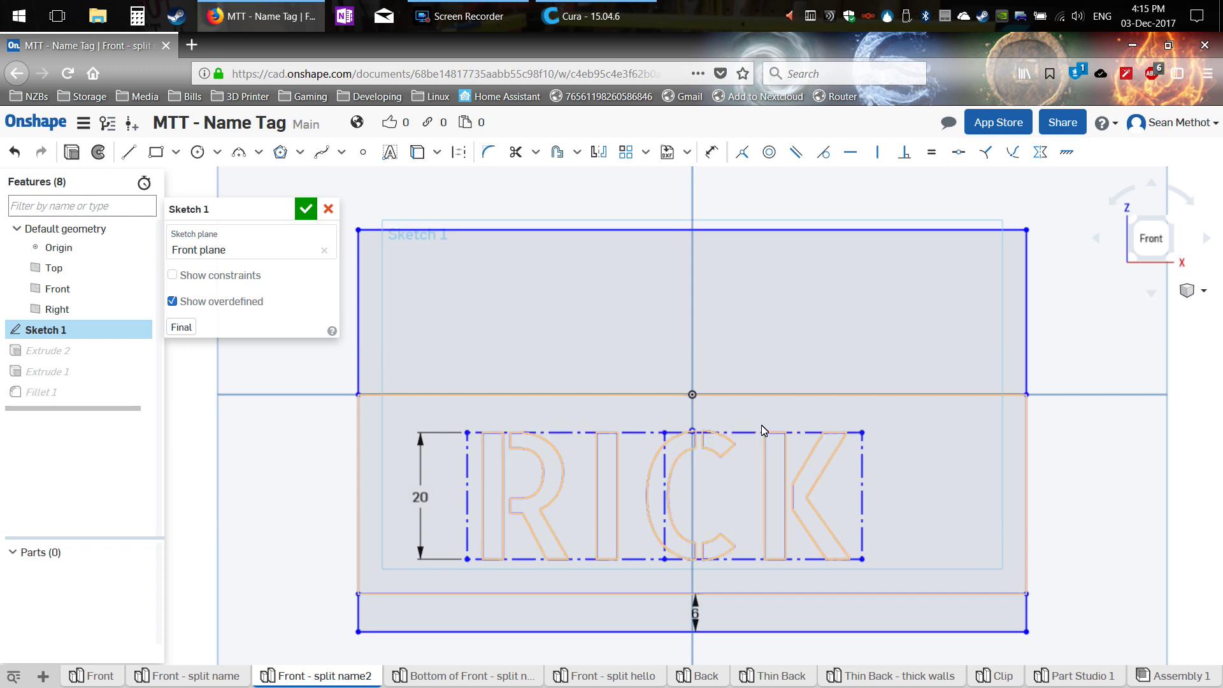
{"action": "key", "text": "shift+m"}
{"action": "left_click", "coordinate": [634, 434]}
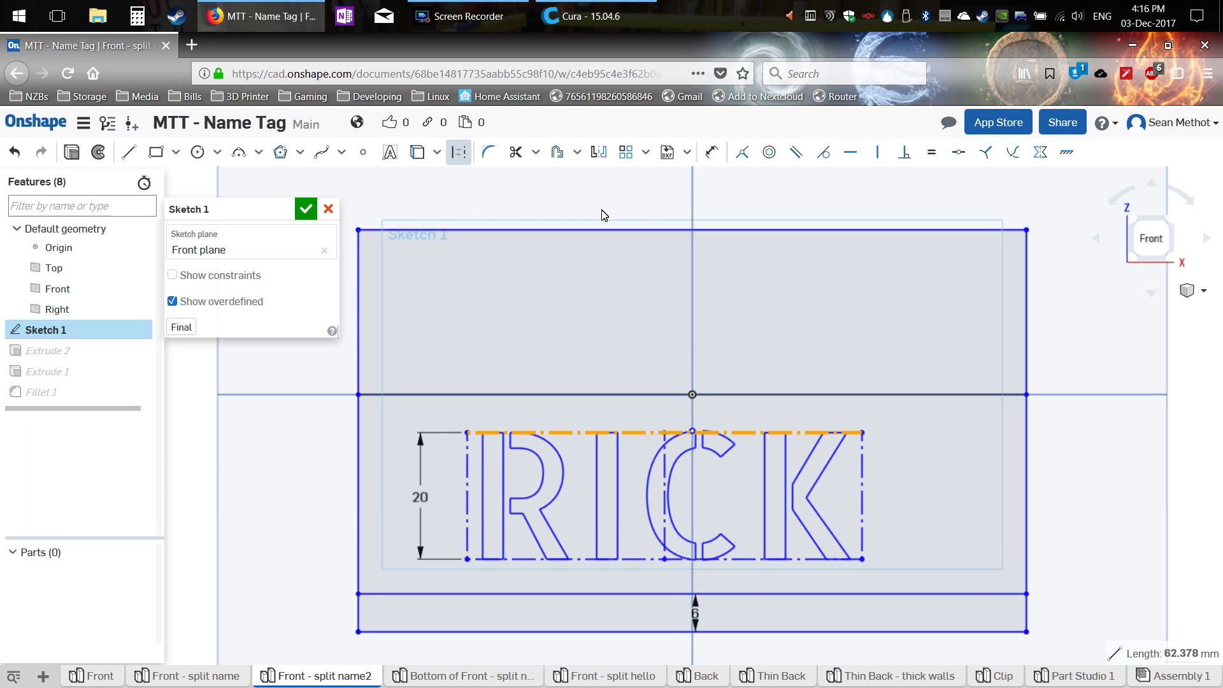
Step: Transform the RICK text 4.5 mm to the right so it centres on the tag
{"action": "left_click", "coordinate": [645, 152]}
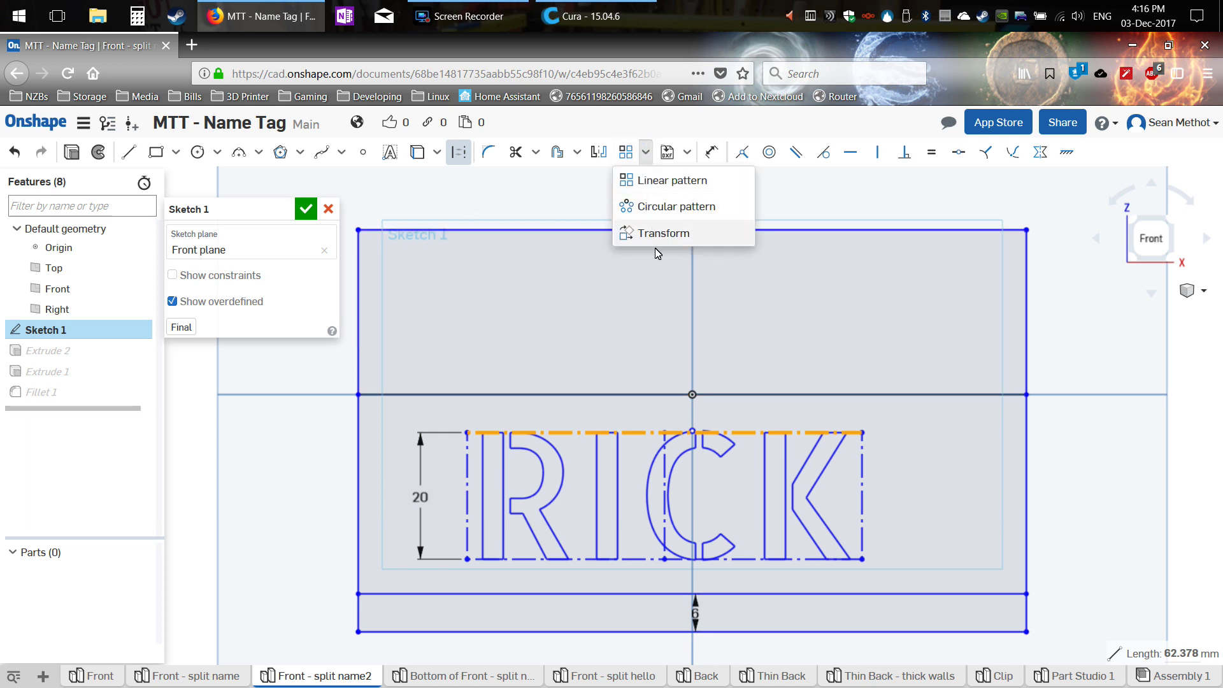
{"action": "left_click", "coordinate": [667, 232]}
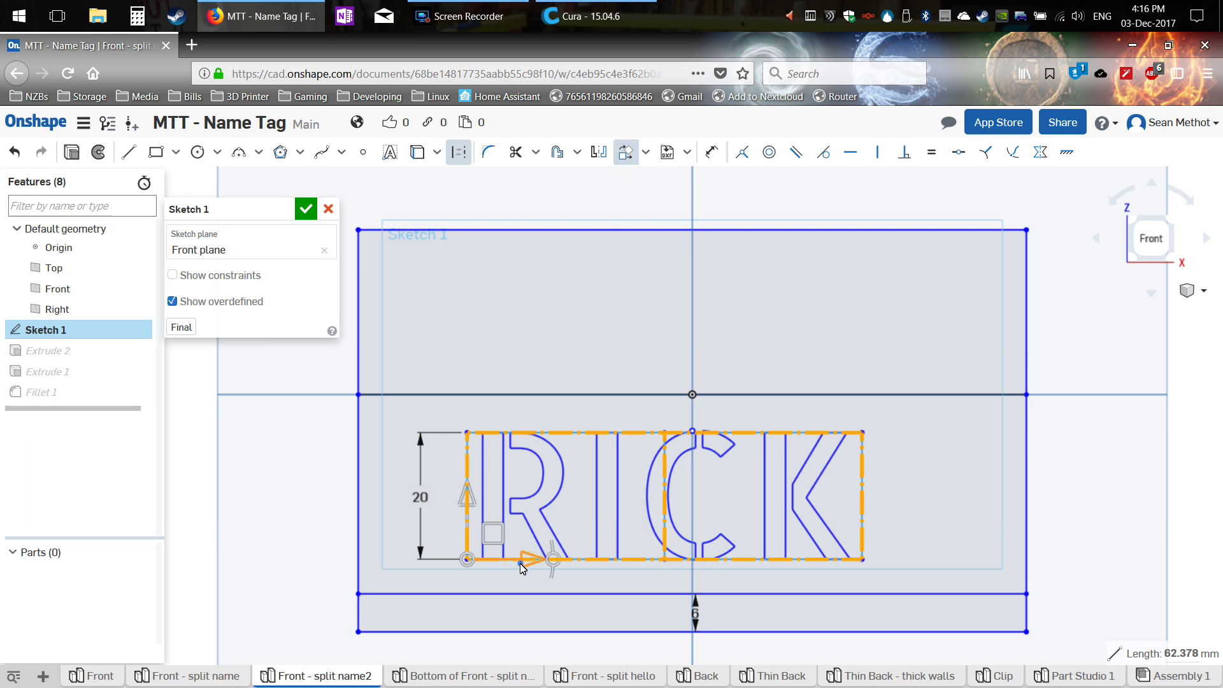
{"action": "left_click_drag", "start_coordinate": [522, 566], "coordinate": [552, 568]}
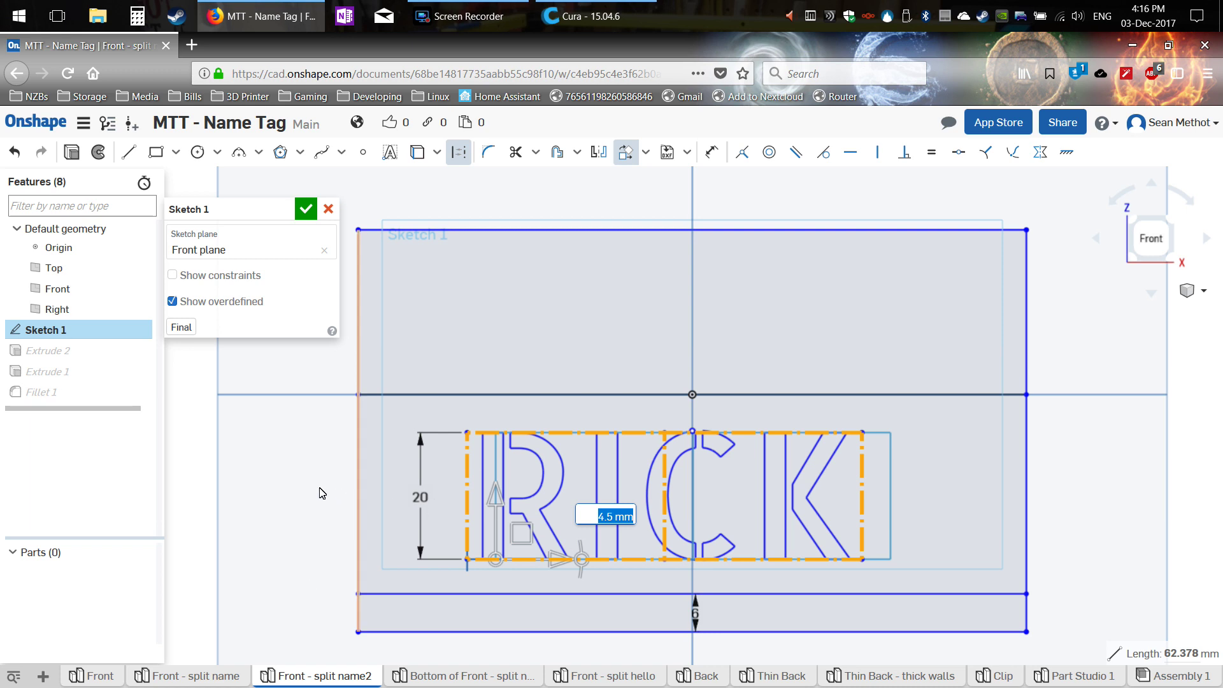
{"action": "left_click", "coordinate": [274, 480]}
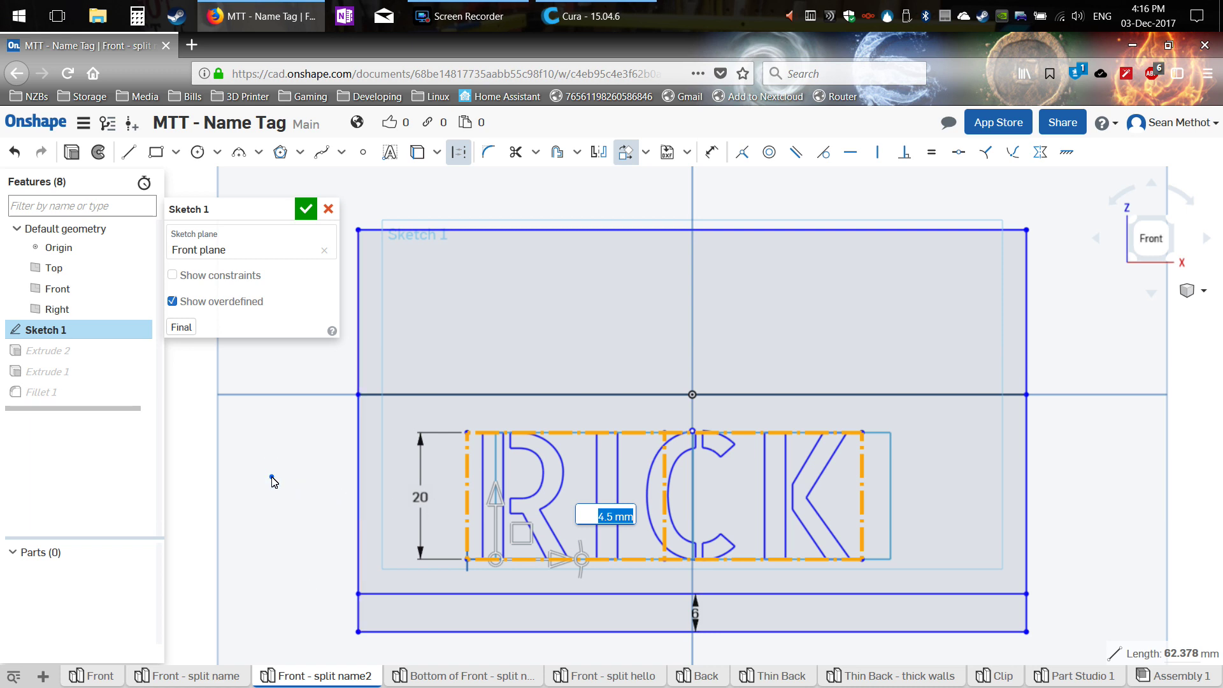
{"action": "left_click", "coordinate": [273, 481]}
{"action": "key", "text": "ctrl+a"}
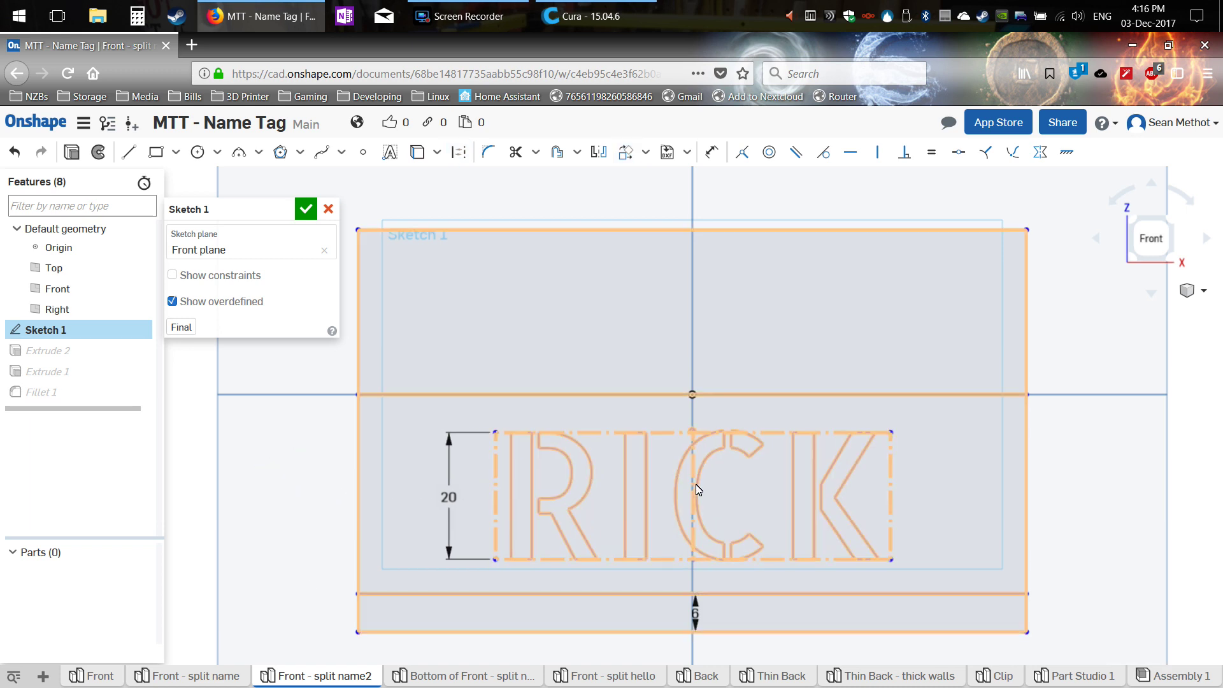
{"action": "left_click", "coordinate": [189, 517]}
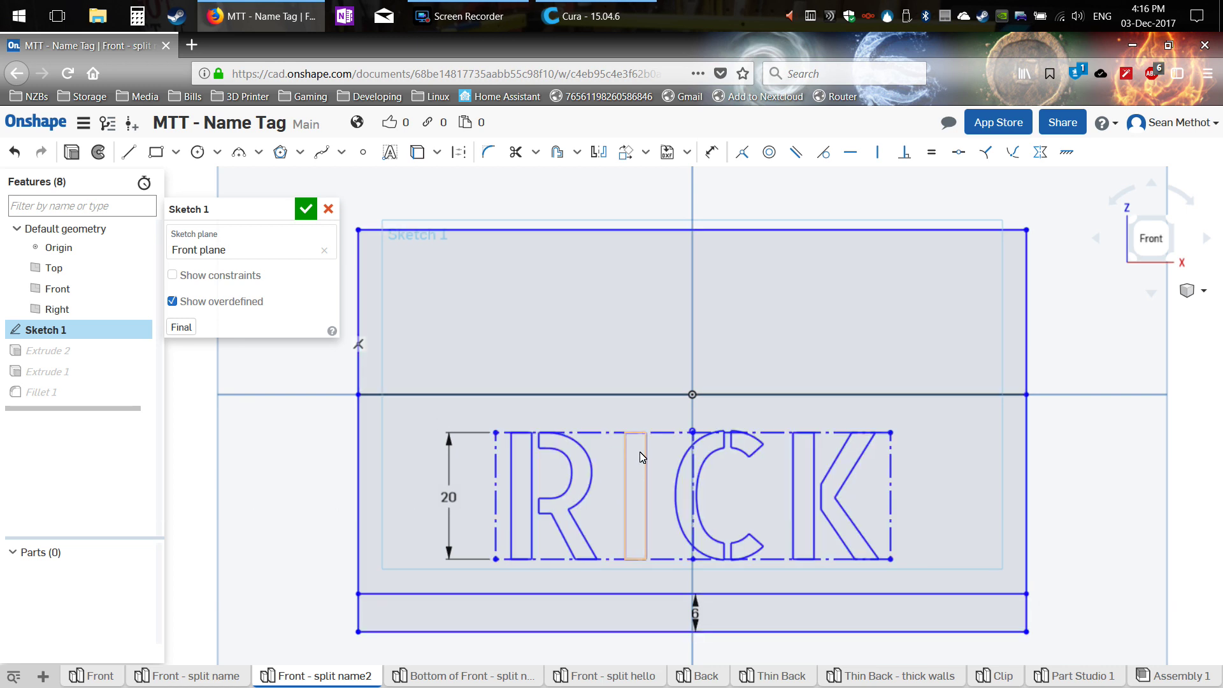
Step: Edit the sketch text, erasing RICK and entering MORTY in its place
{"action": "right_click", "coordinate": [647, 436]}
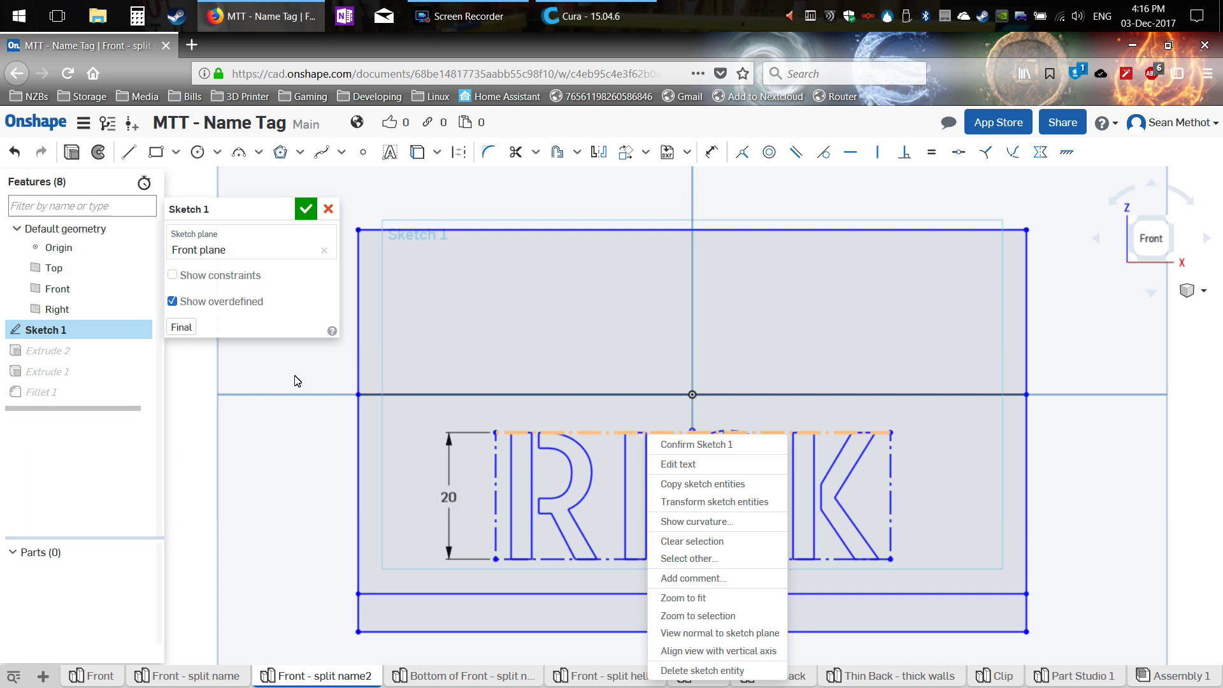
{"action": "left_click", "coordinate": [201, 409]}
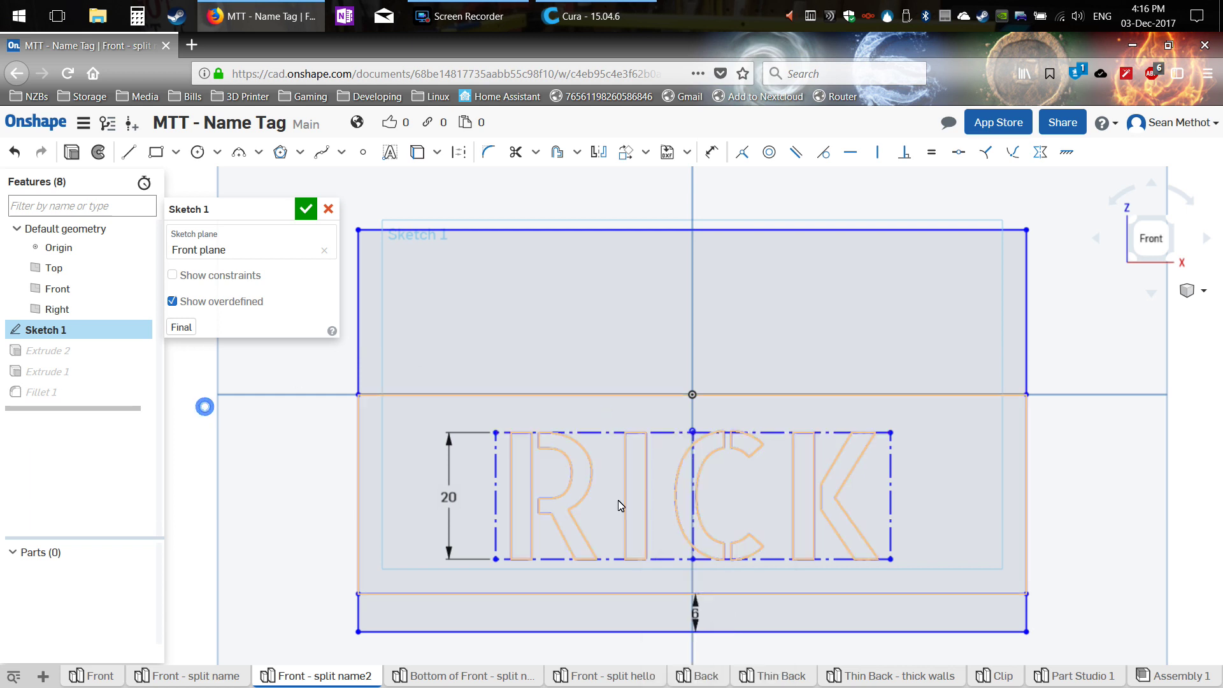
{"action": "right_click", "coordinate": [596, 475]}
{"action": "left_click", "coordinate": [676, 278]}
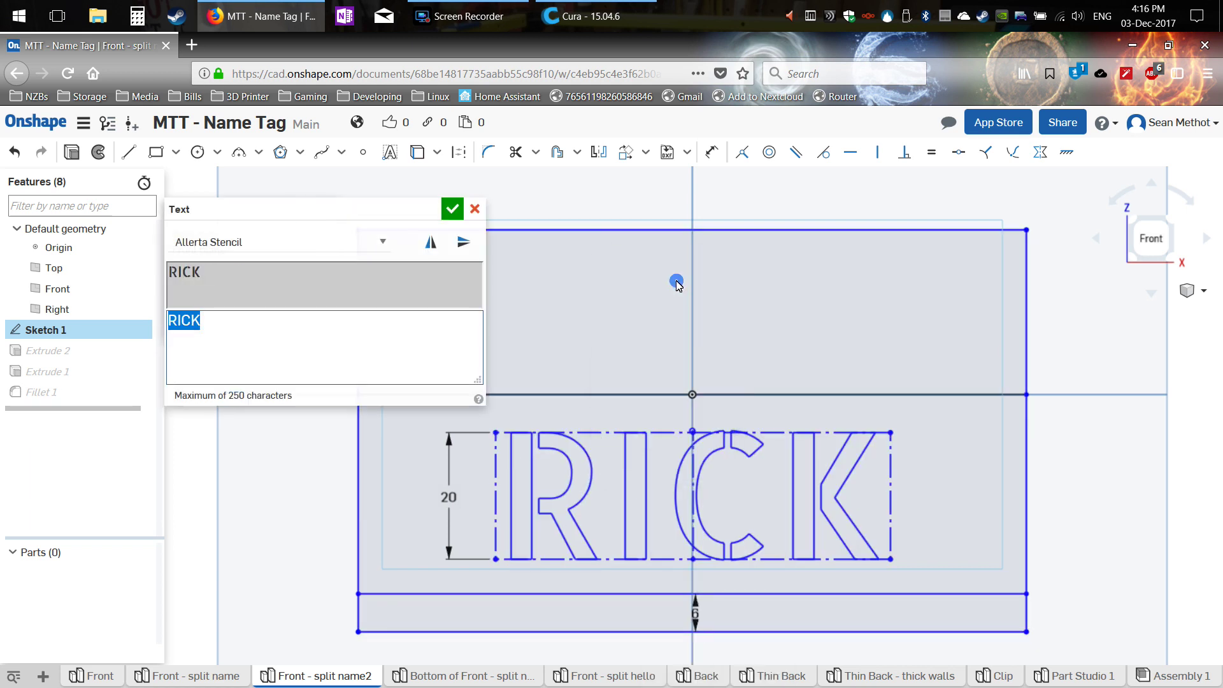
{"action": "left_click", "coordinate": [292, 325]}
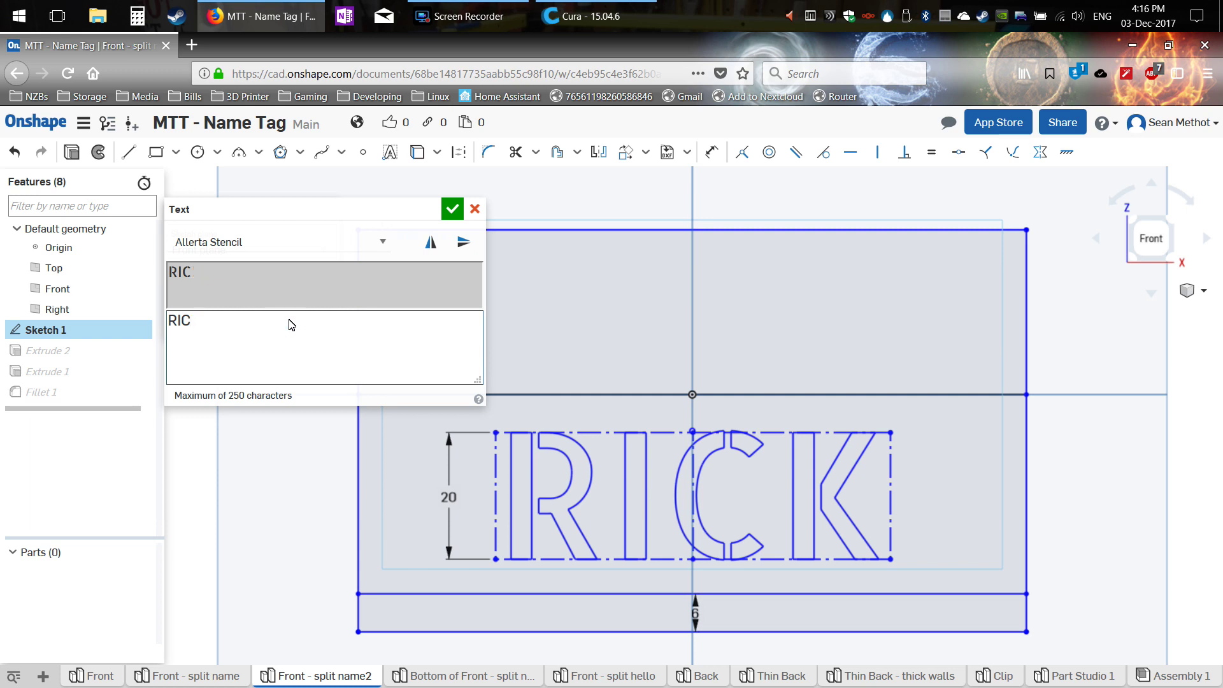
{"action": "key", "text": "BackSpace"}
{"action": "key", "text": "BackSpace"}
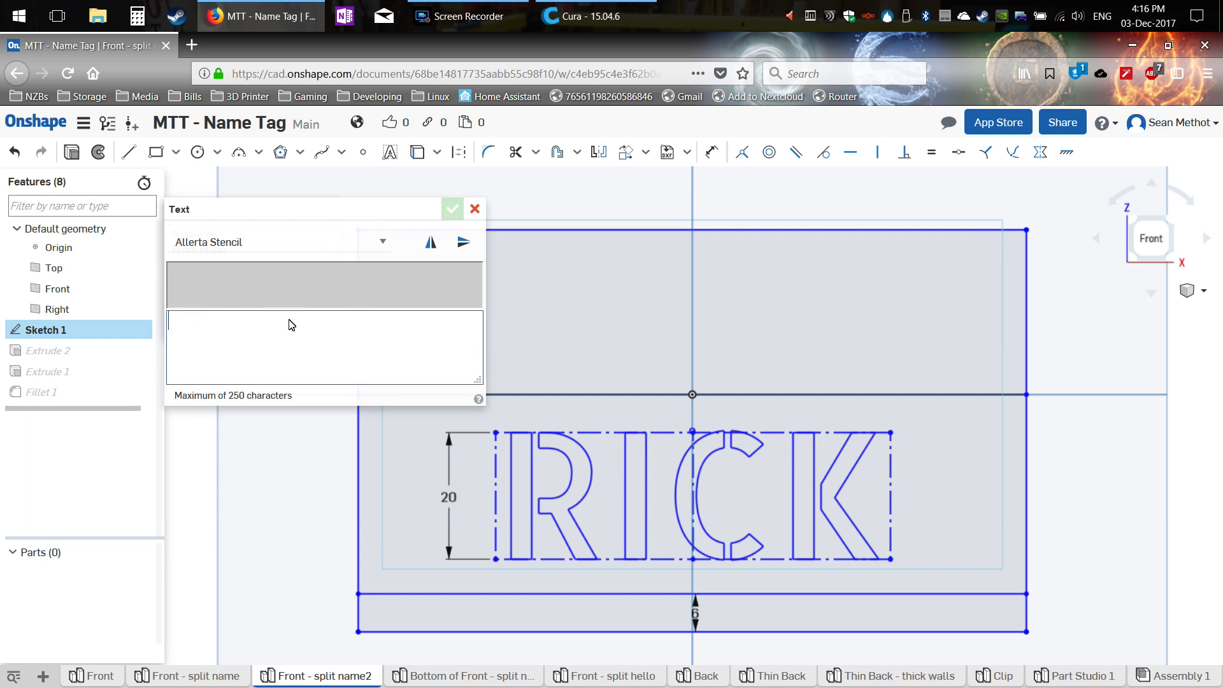
{"action": "type", "text": "MORTY"}
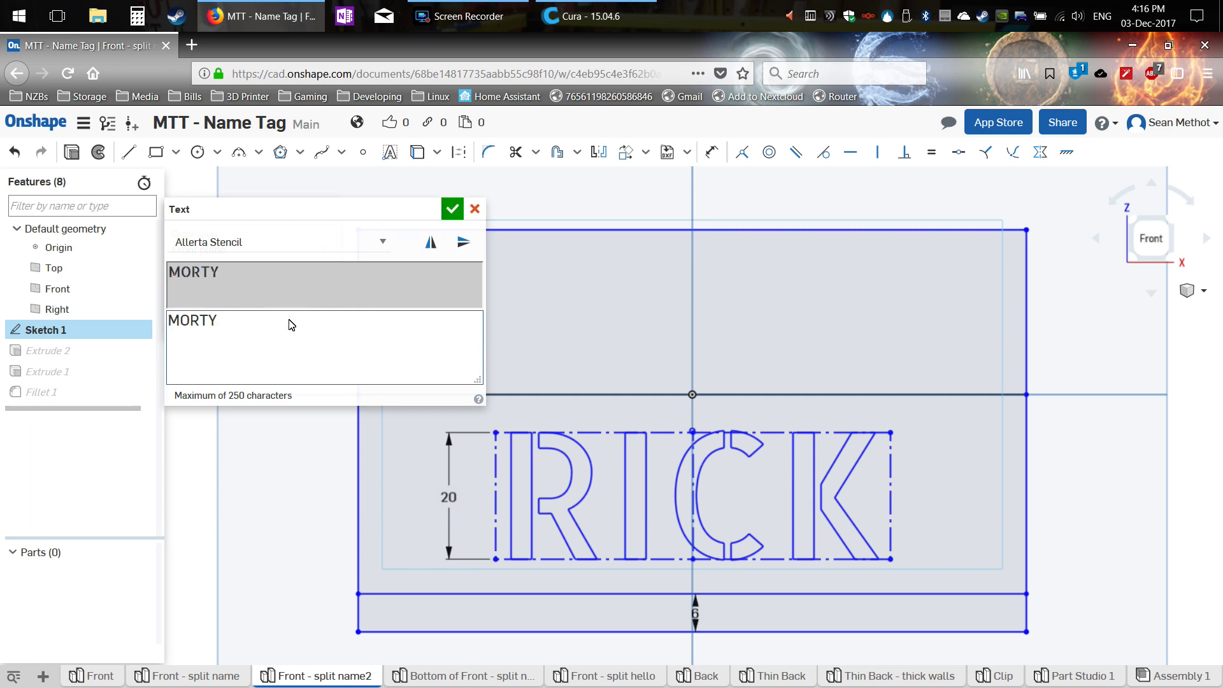
{"action": "left_click", "coordinate": [449, 210]}
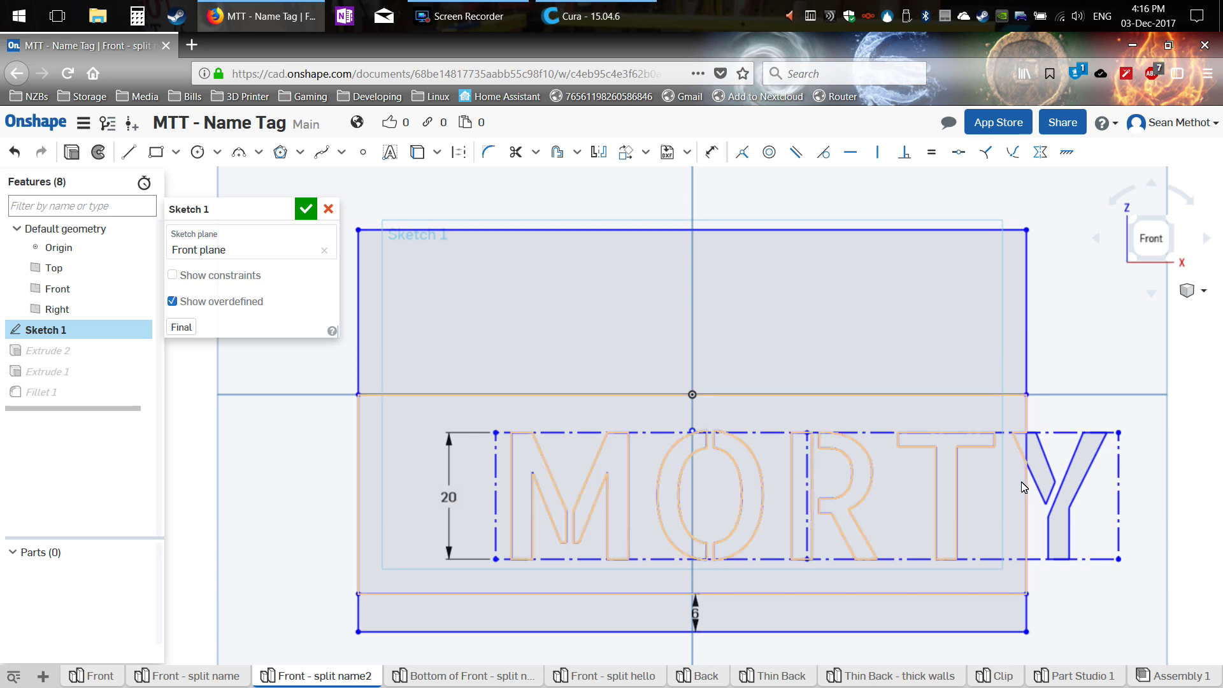
Step: Change the MORTY text height dimension from 20 mm to 18 mm
{"action": "double_click", "coordinate": [442, 496]}
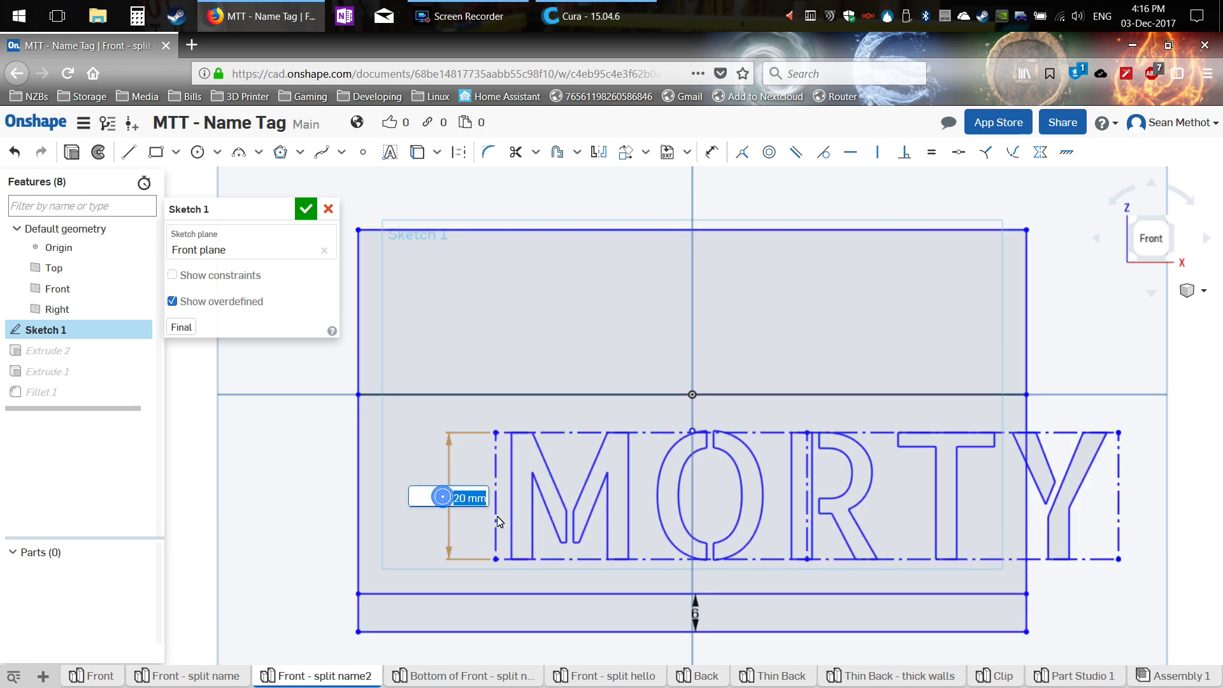
{"action": "type", "text": "18"}
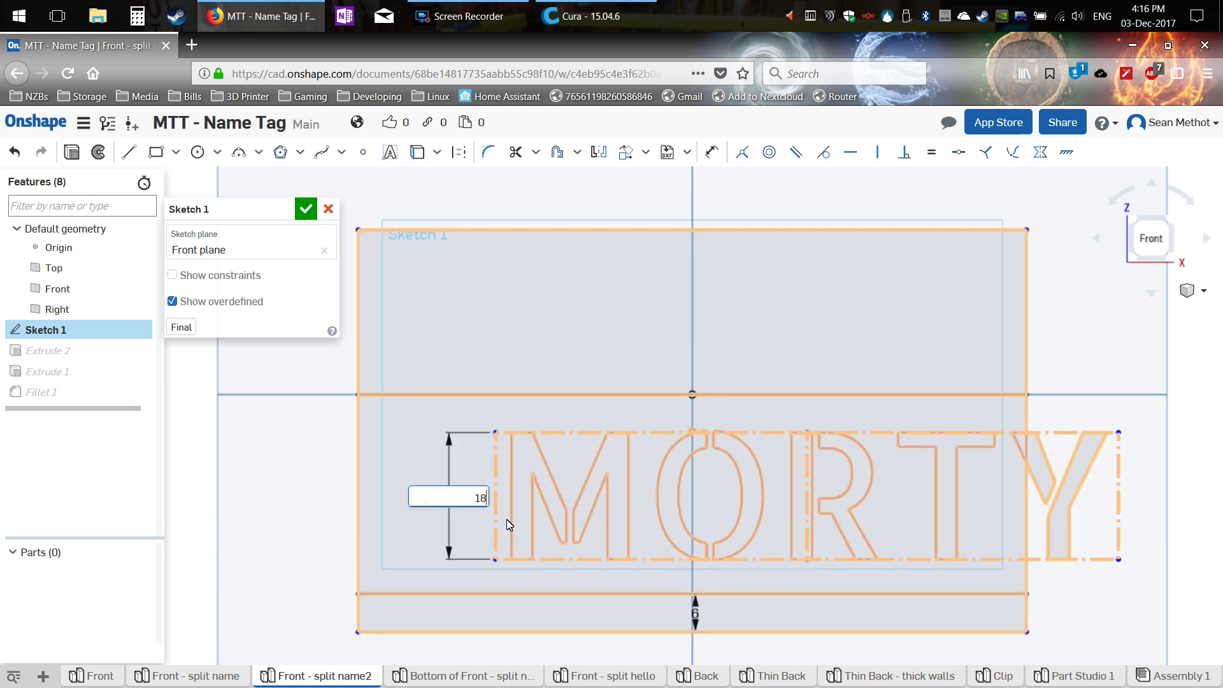
{"action": "key", "text": "Return"}
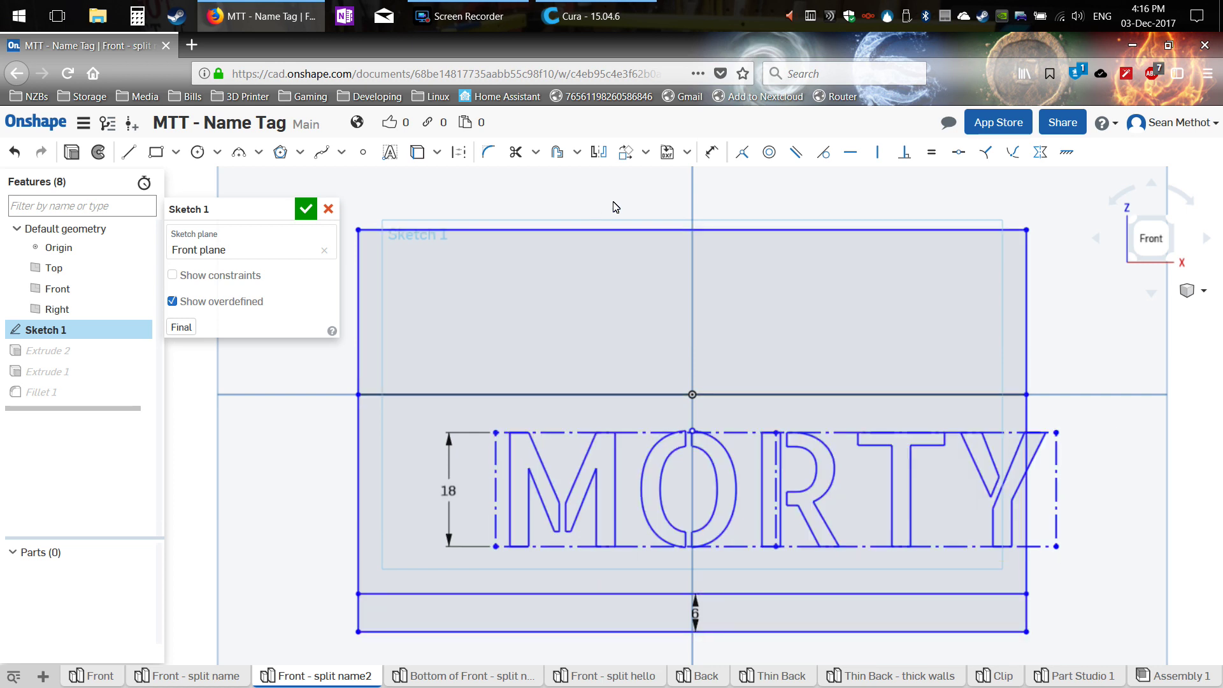
{"action": "key", "text": "ctrl+a"}
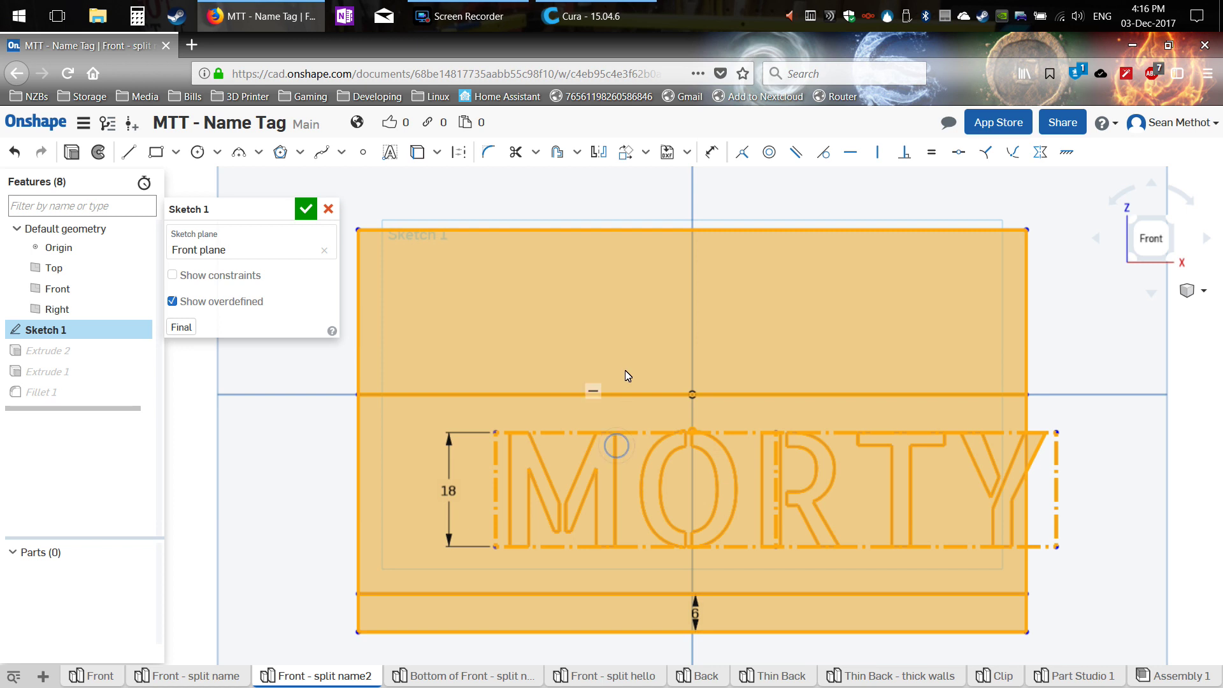
Step: Transform the MORTY text 13.2 mm left so it sits within the tag
{"action": "left_click", "coordinate": [1159, 498]}
{"action": "left_click", "coordinate": [1004, 433]}
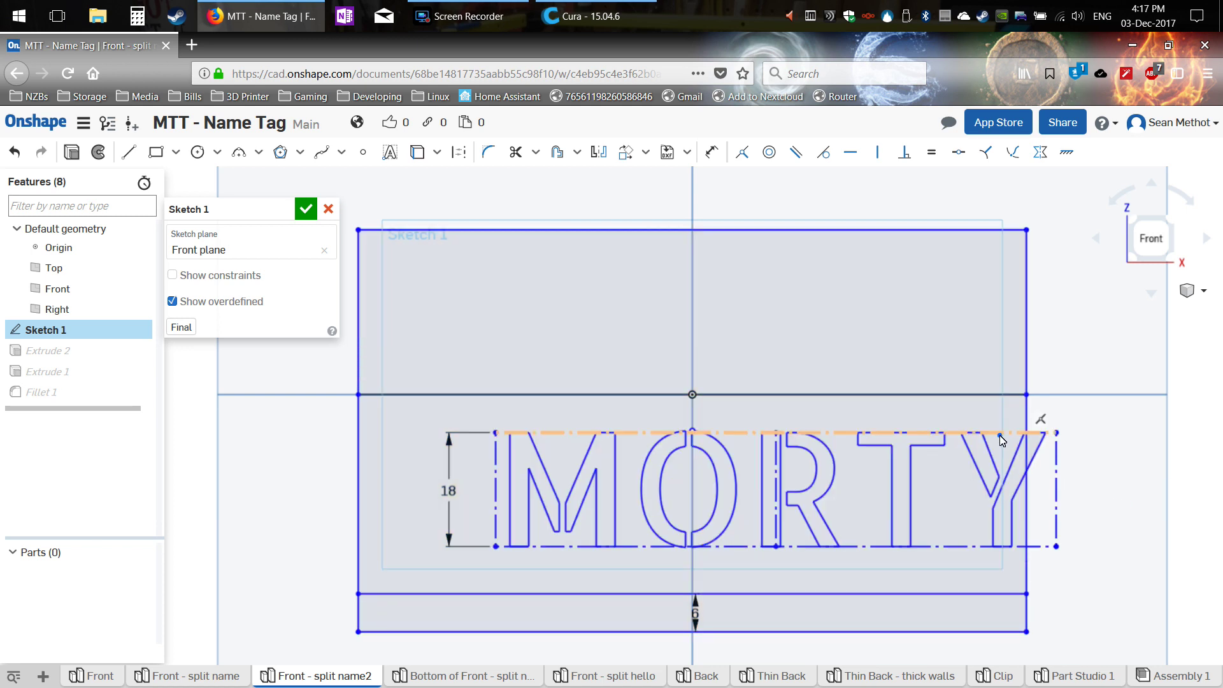
{"action": "left_click", "coordinate": [628, 153]}
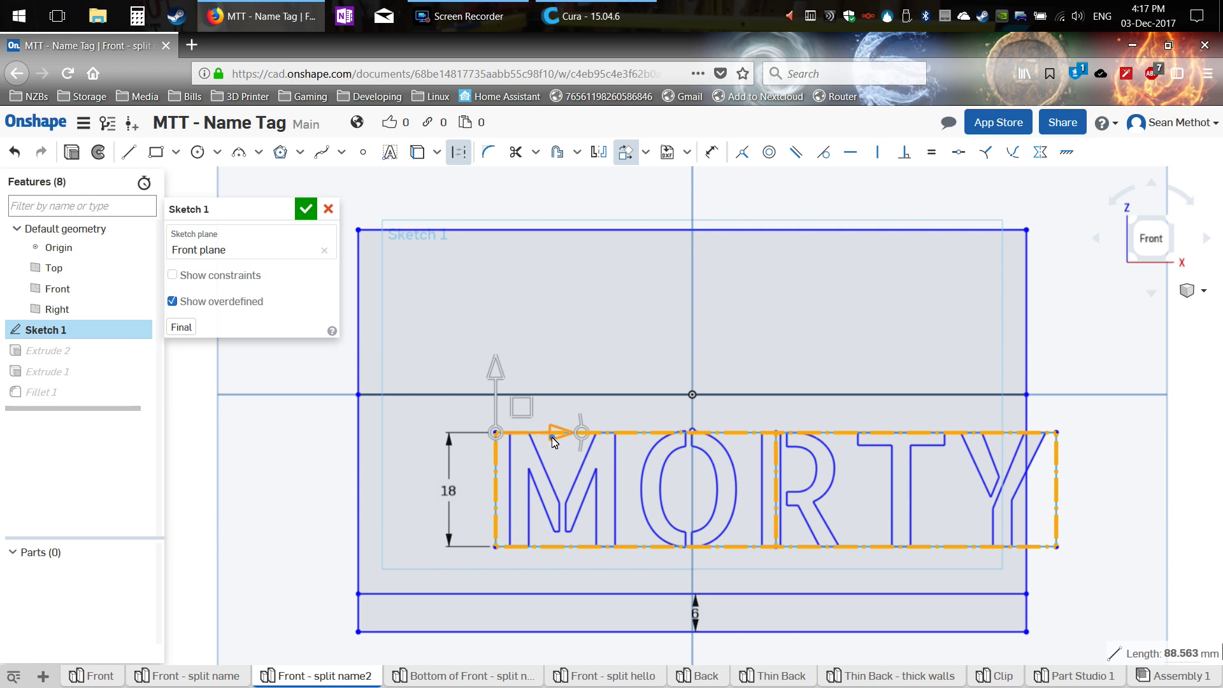
{"action": "left_click_drag", "start_coordinate": [553, 441], "coordinate": [471, 439]}
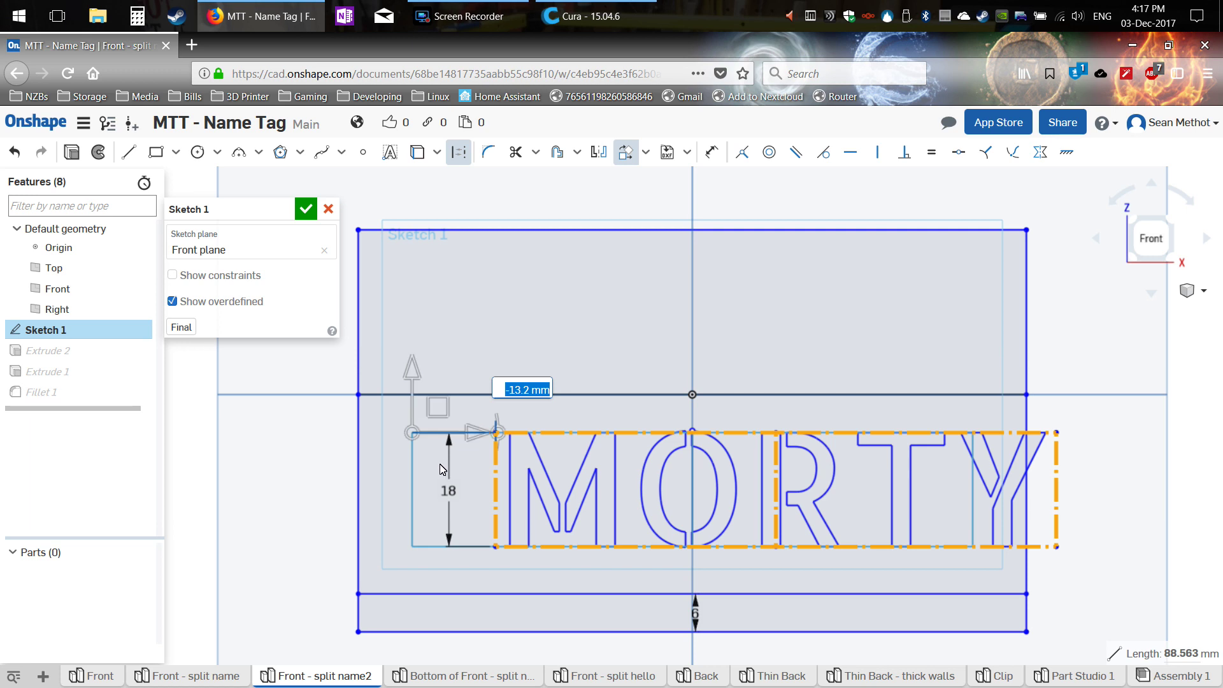
{"action": "left_click", "coordinate": [250, 483]}
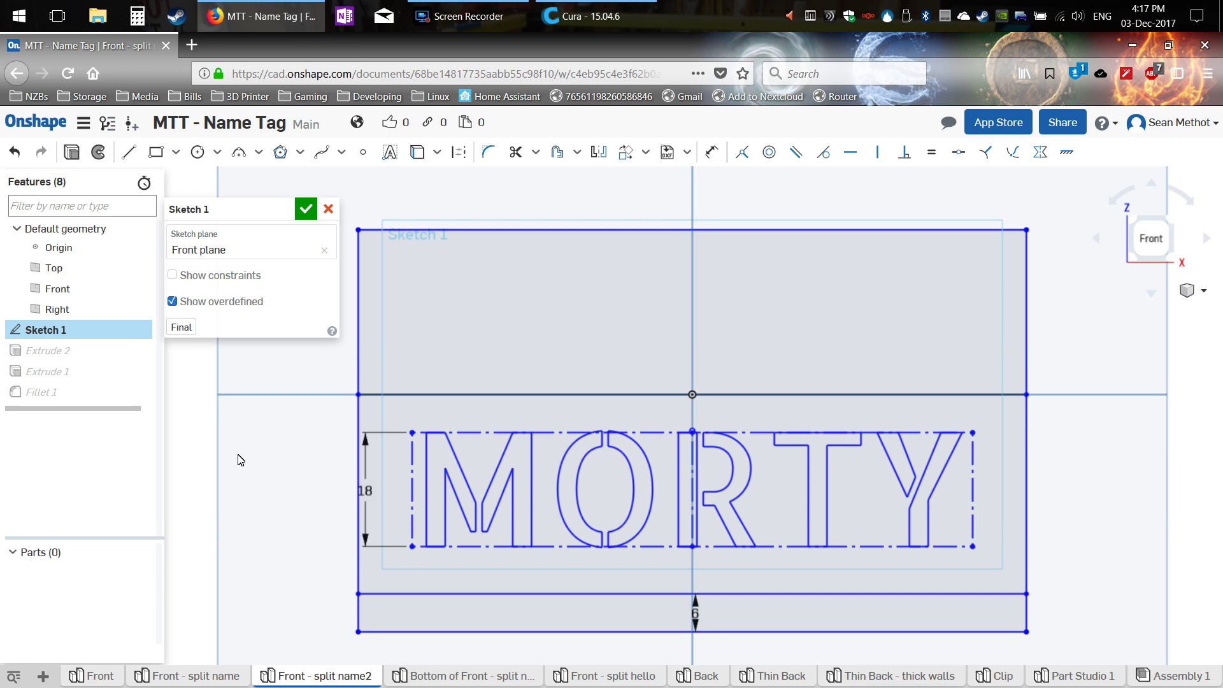
Step: Close Sketch 1 and view the MORTY stencil cut-out from the front
{"action": "left_click", "coordinate": [300, 210]}
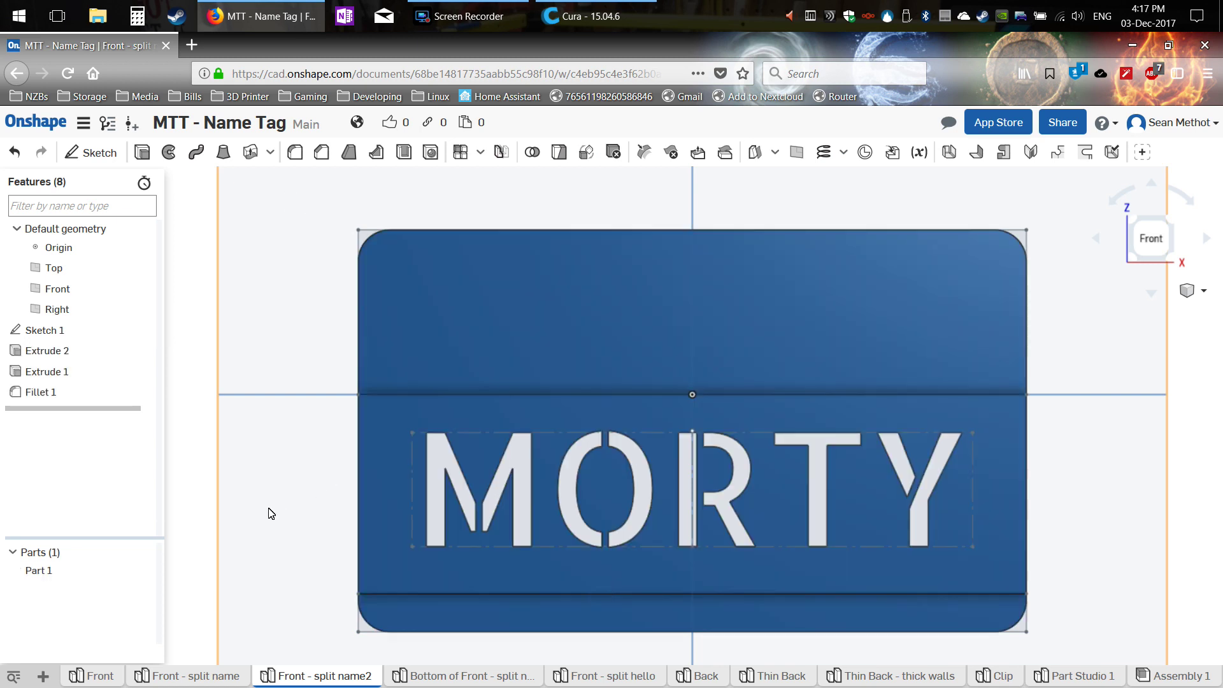
{"action": "right_click_drag", "start_coordinate": [272, 513], "coordinate": [789, 401]}
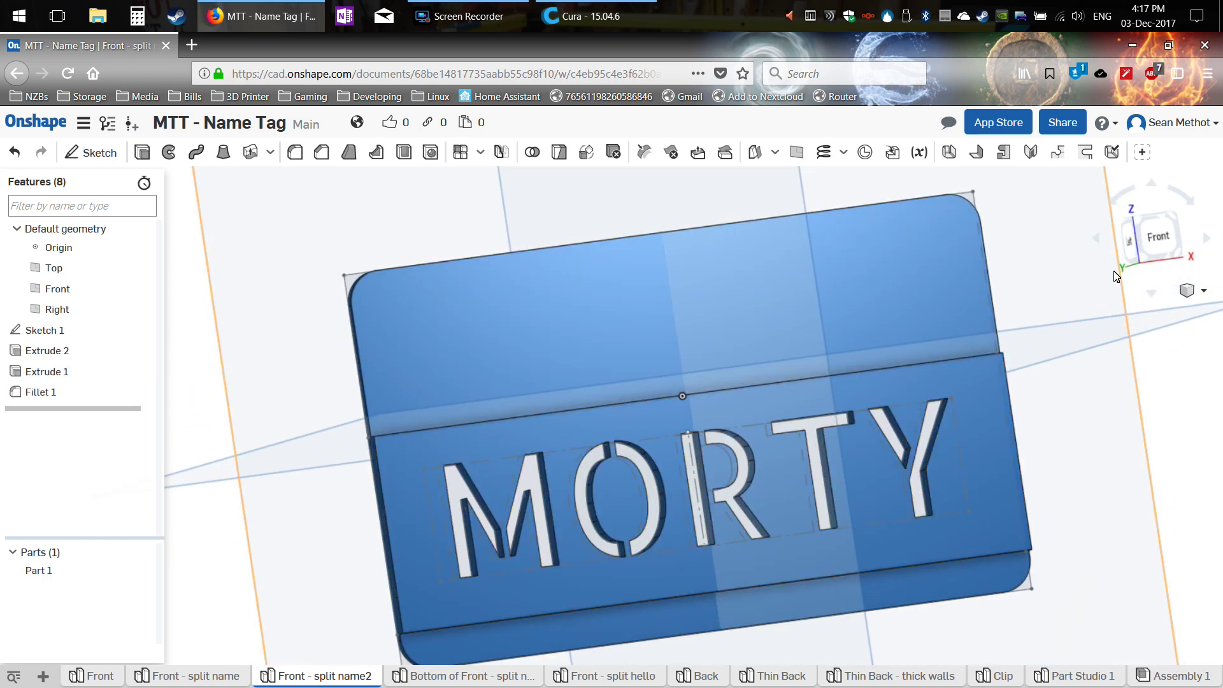
{"action": "left_click", "coordinate": [1159, 236]}
{"action": "scroll", "coordinate": [690, 552], "scroll_direction": "up", "scroll_amount": 5}
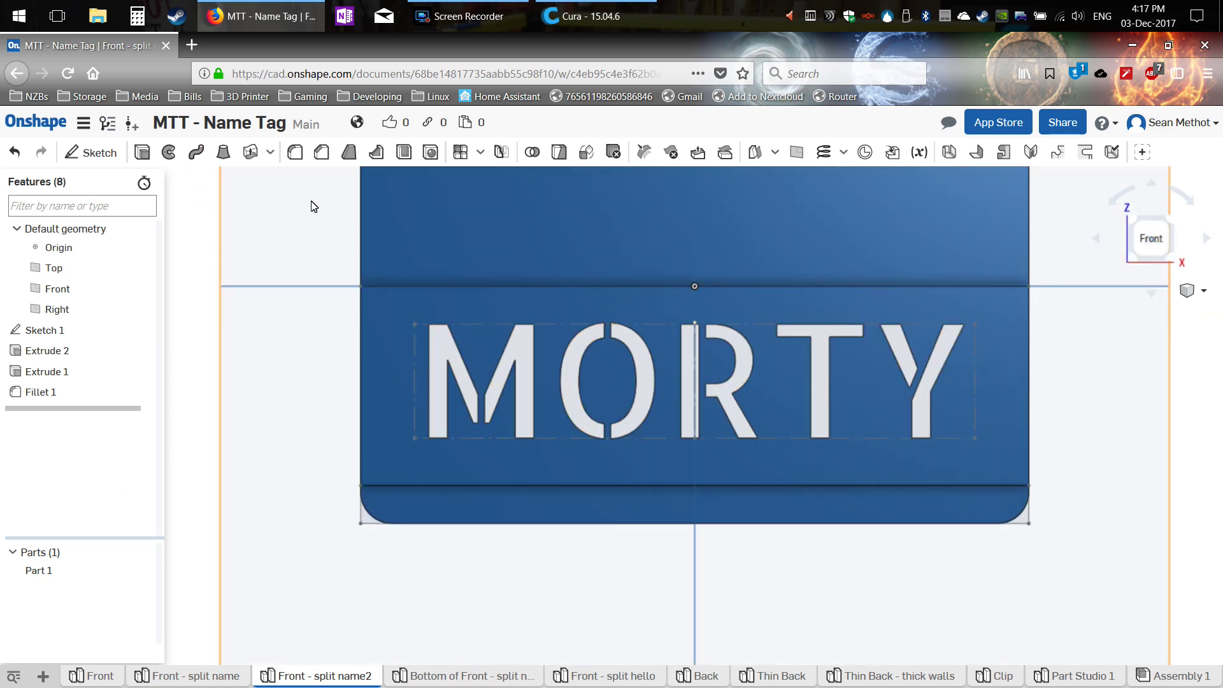
Step: Start a 6 mm Add extrude and select the Y, T and R letter regions
{"action": "left_click", "coordinate": [142, 155]}
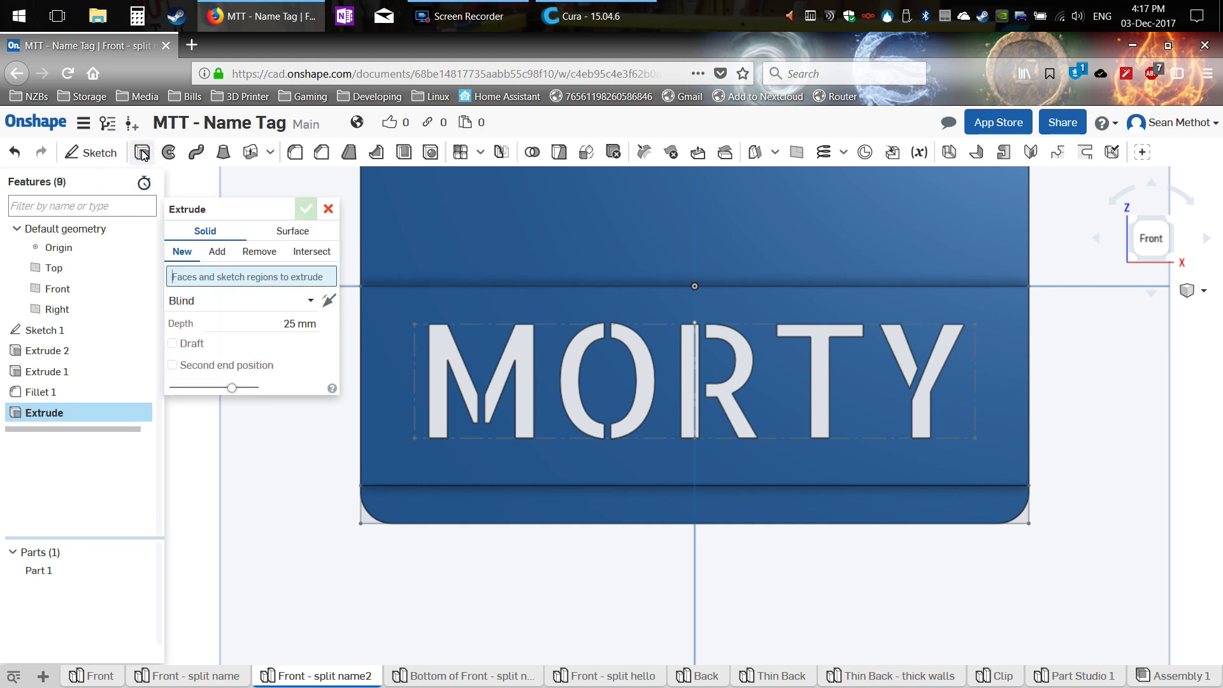
{"action": "left_click", "coordinate": [289, 324]}
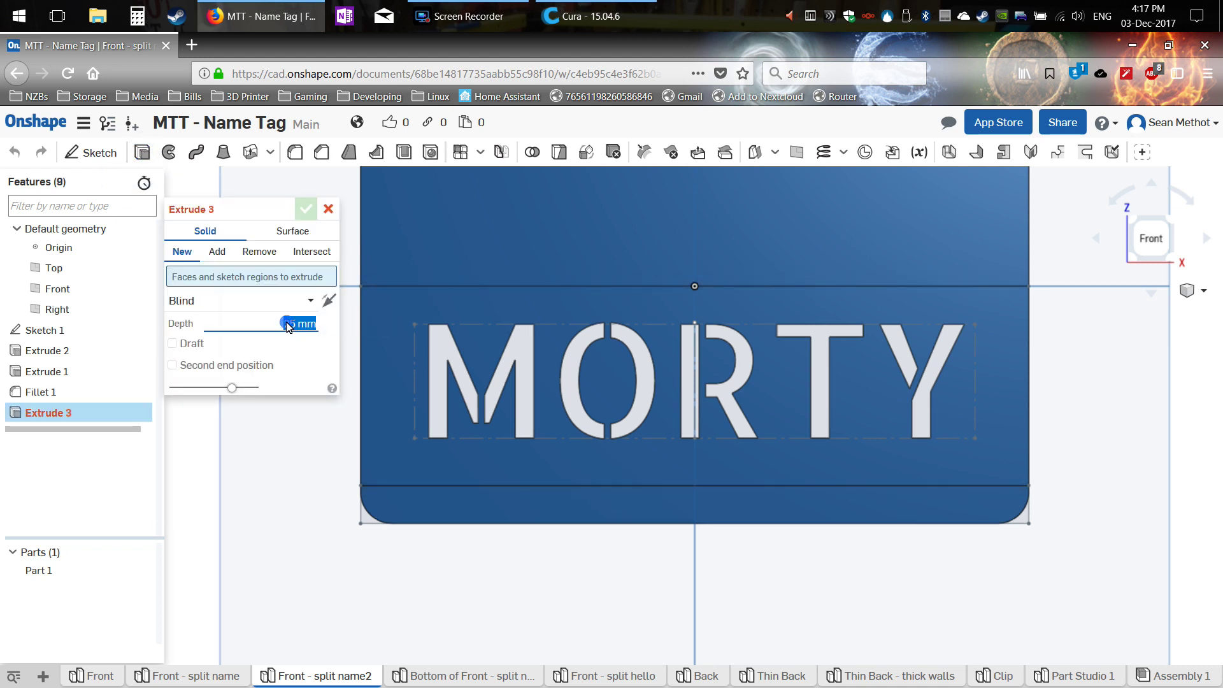
{"action": "double_click", "coordinate": [289, 324]}
{"action": "key", "text": "Return"}
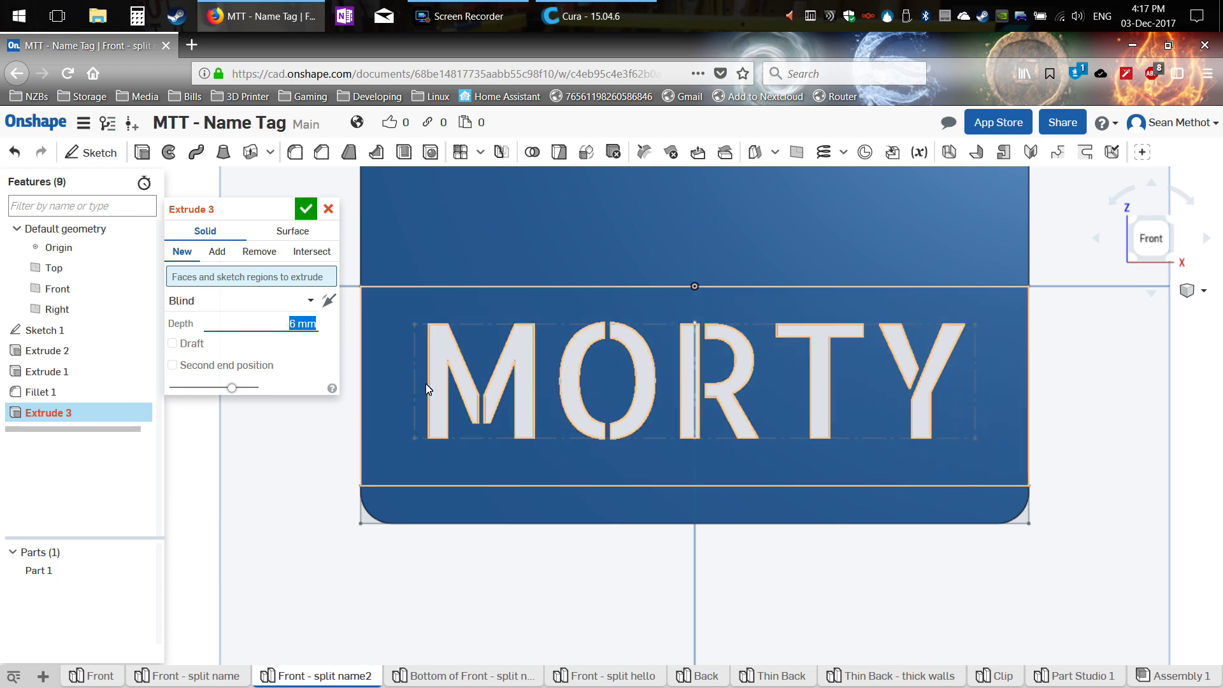
{"action": "right_click_drag", "start_coordinate": [430, 376], "coordinate": [1074, 444]}
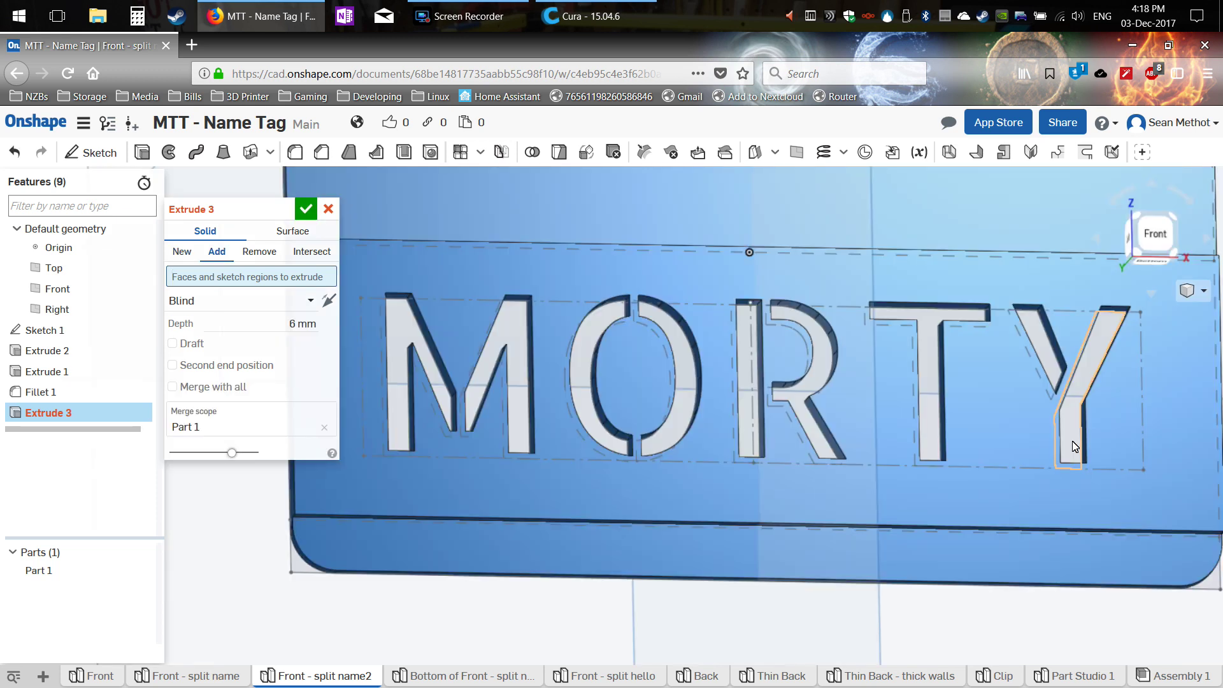
{"action": "left_click", "coordinate": [1074, 446]}
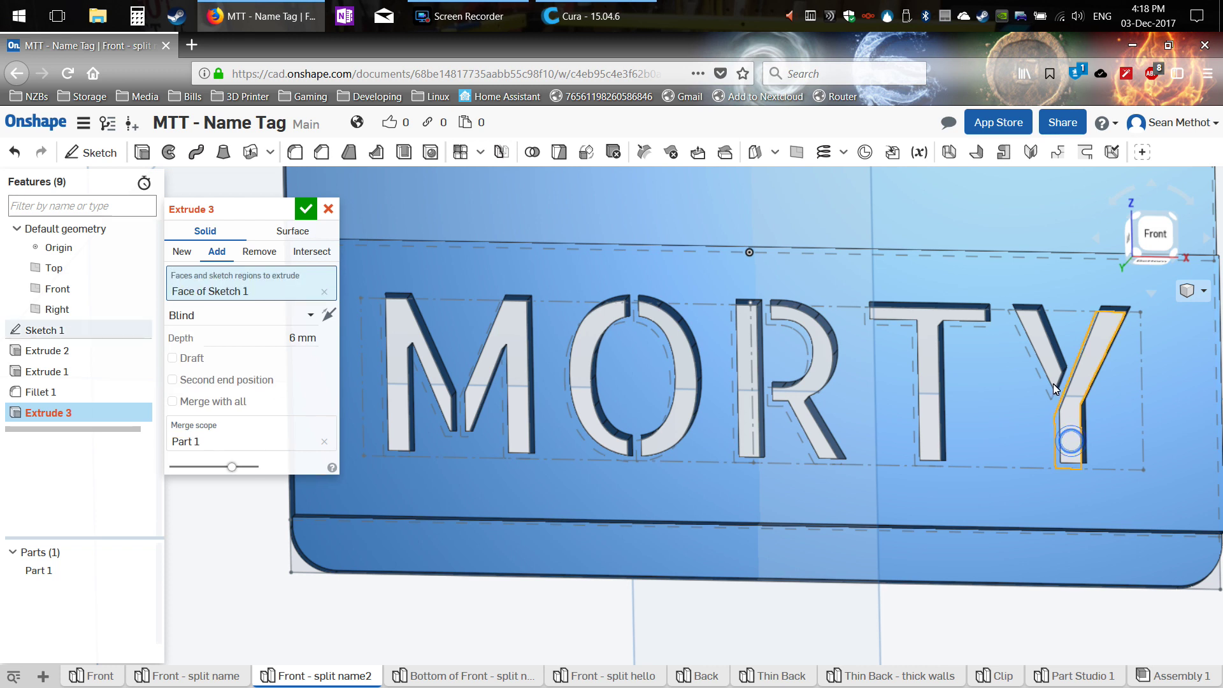
{"action": "left_click", "coordinate": [1050, 364]}
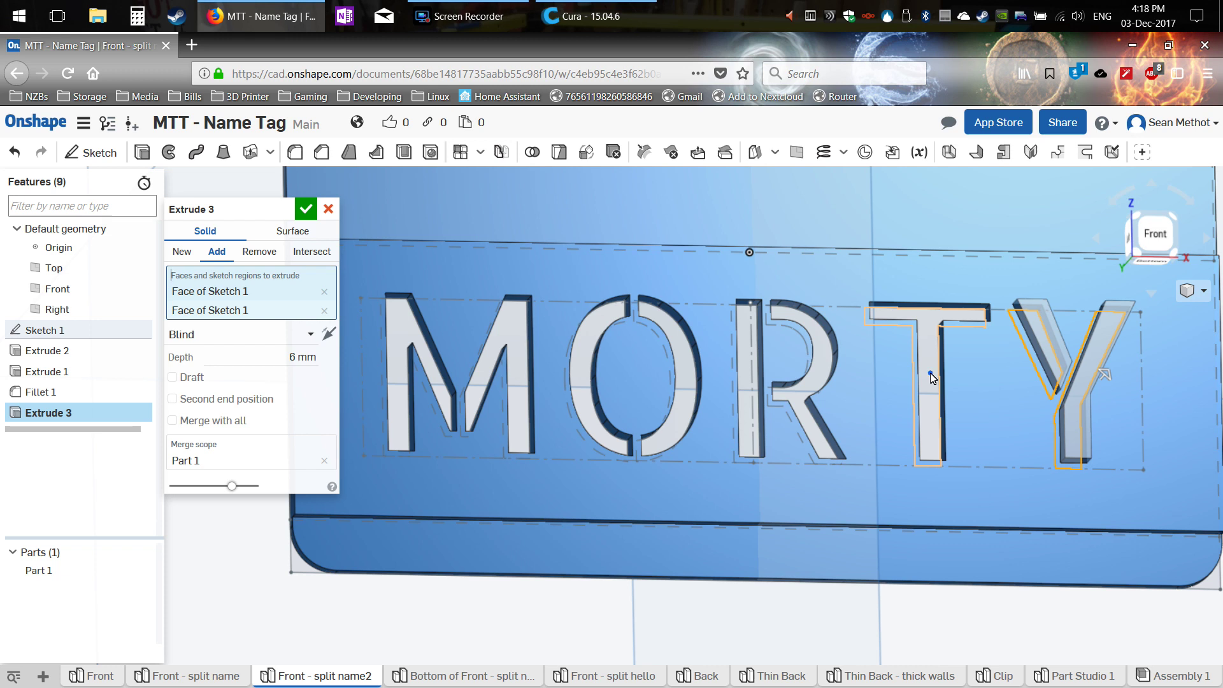
{"action": "left_click", "coordinate": [930, 376]}
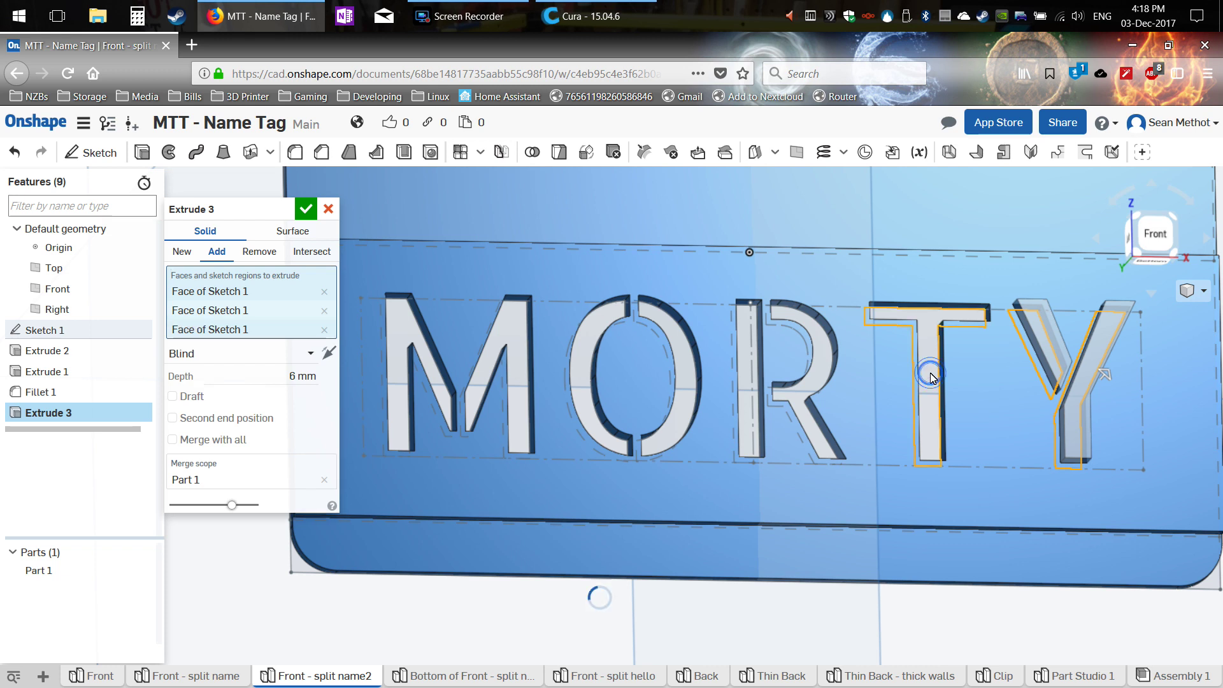
{"action": "left_click", "coordinate": [820, 377]}
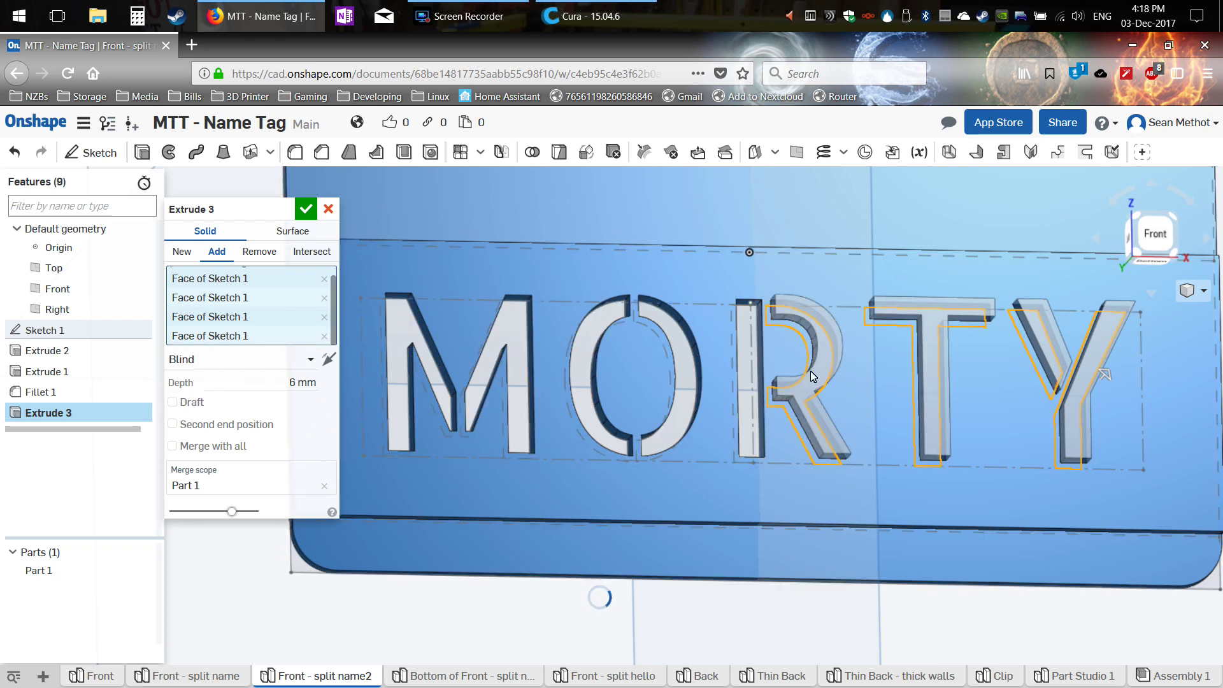
Step: Add the remaining R, O and M regions and confirm the extrude
{"action": "left_click", "coordinate": [749, 367]}
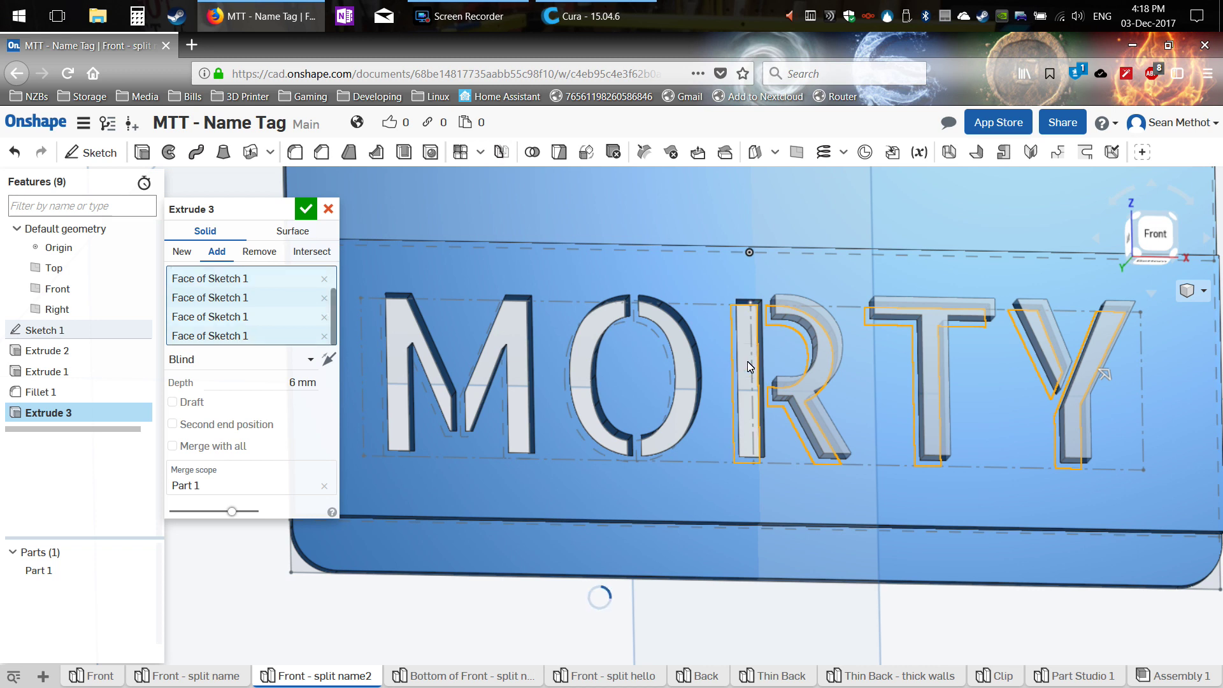
{"action": "left_click", "coordinate": [685, 379]}
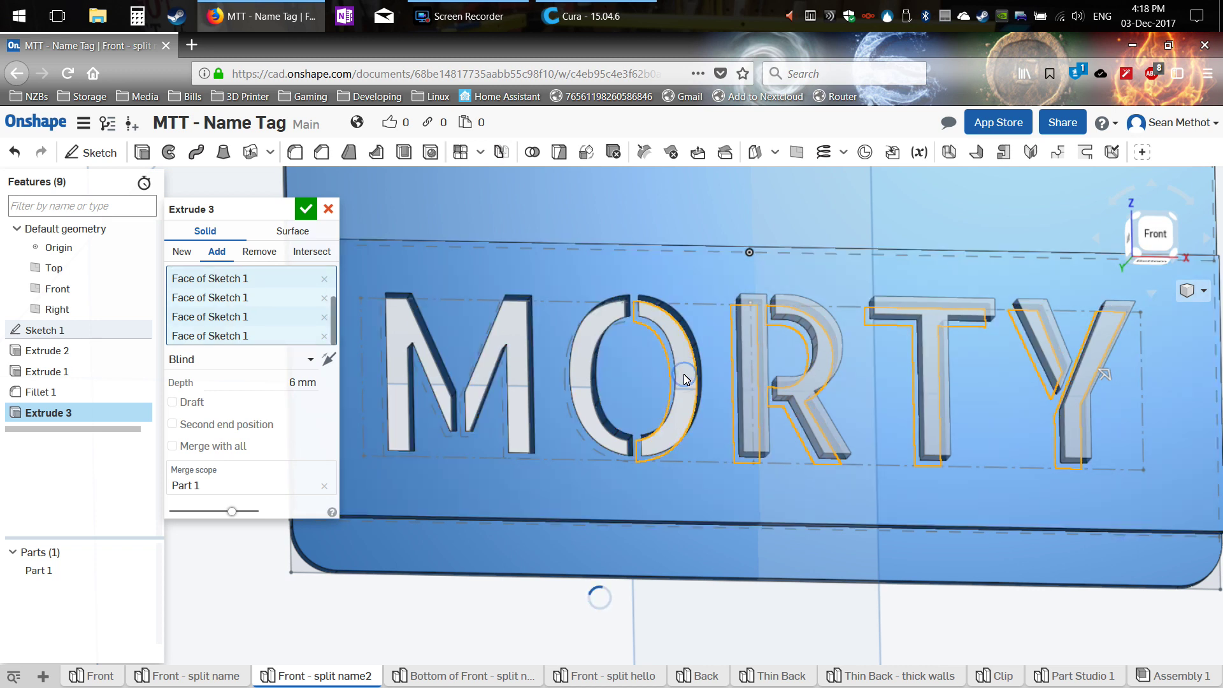
{"action": "left_click", "coordinate": [587, 415]}
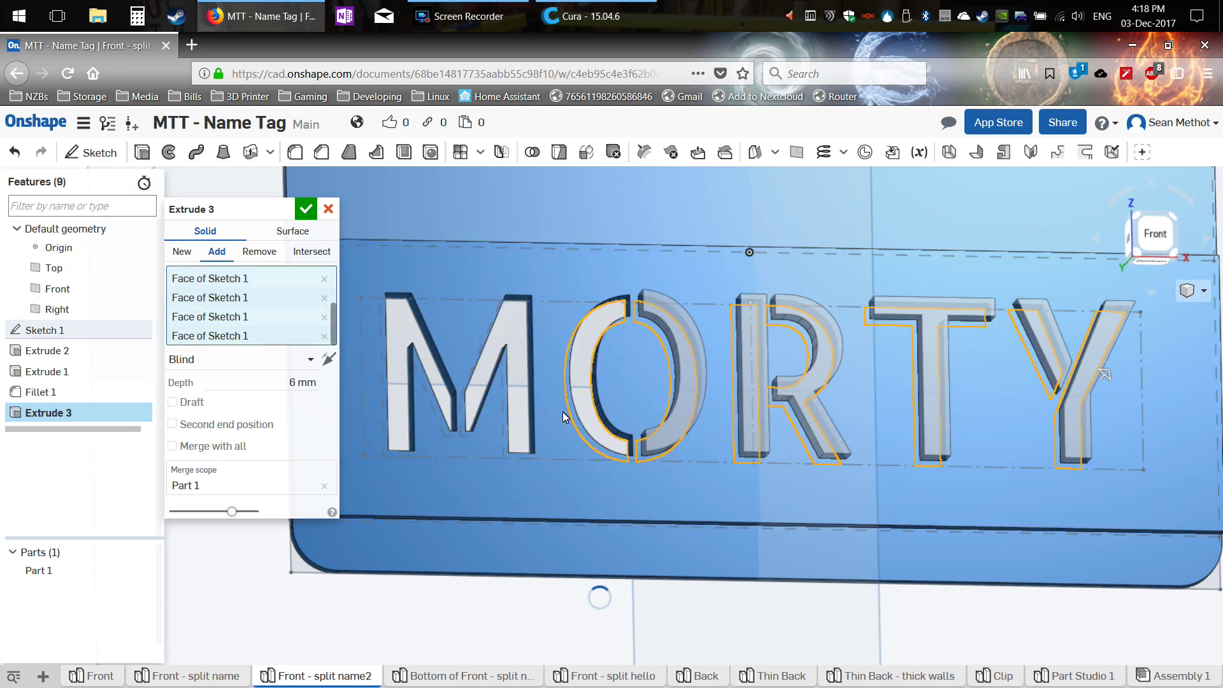
{"action": "left_click", "coordinate": [522, 414]}
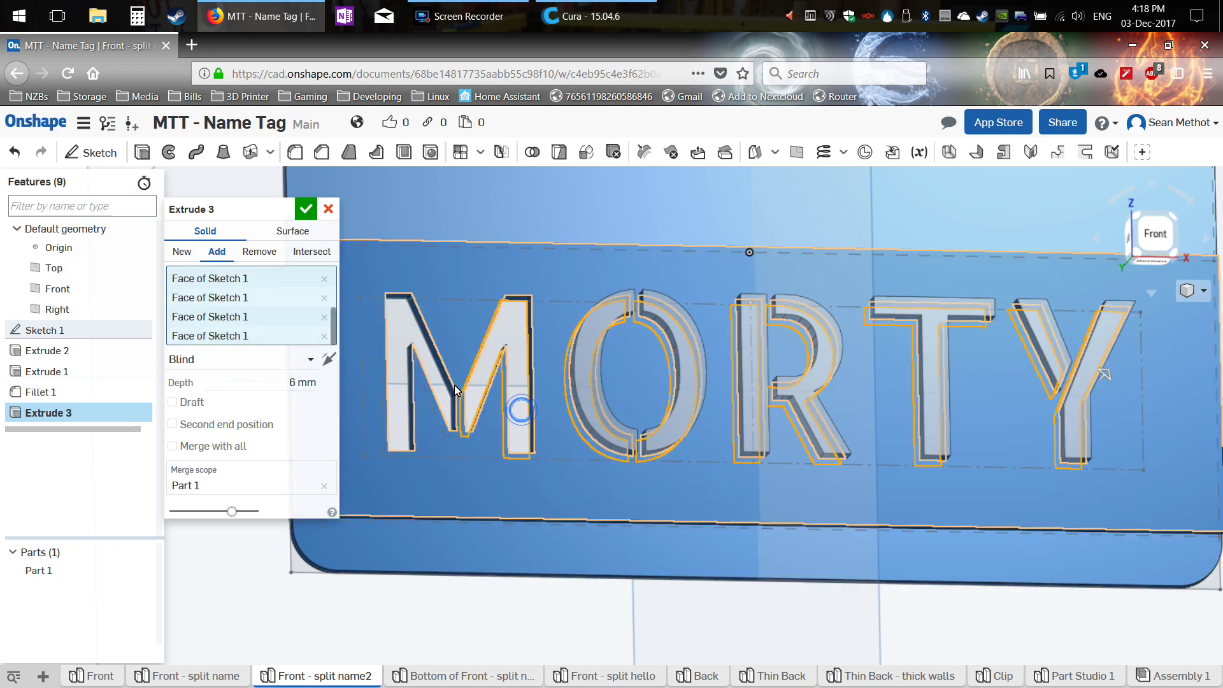
{"action": "scroll", "coordinate": [398, 339], "scroll_direction": "up", "scroll_amount": 3}
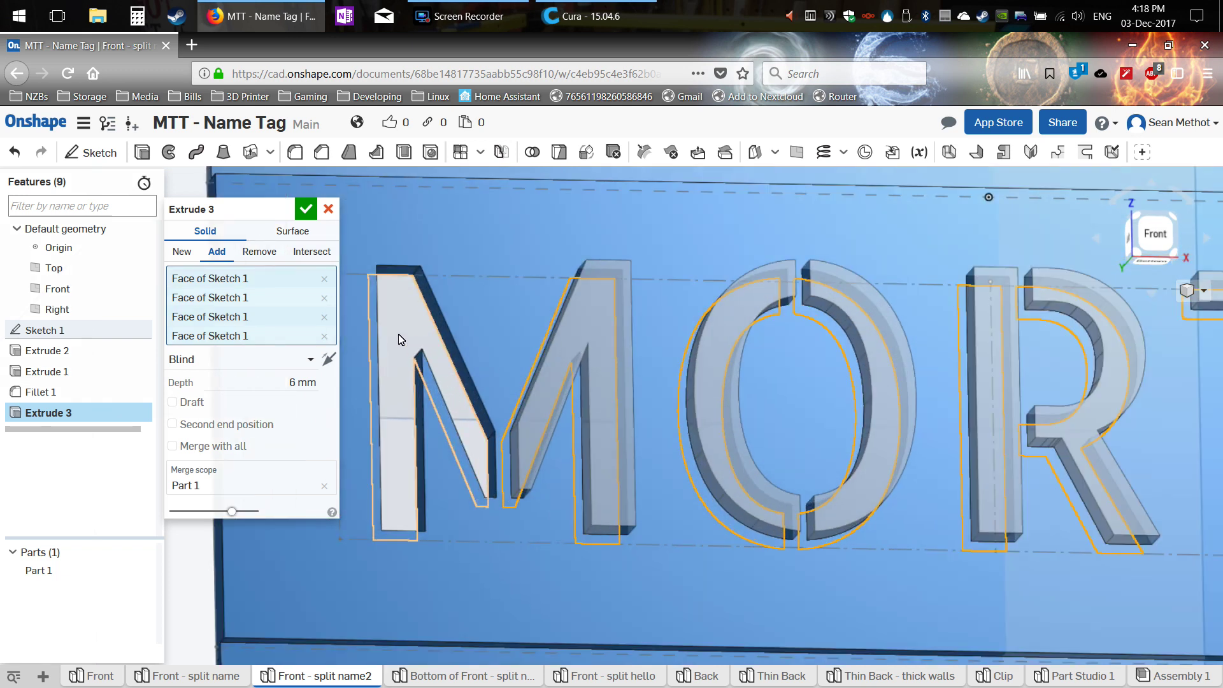
{"action": "left_click", "coordinate": [399, 341]}
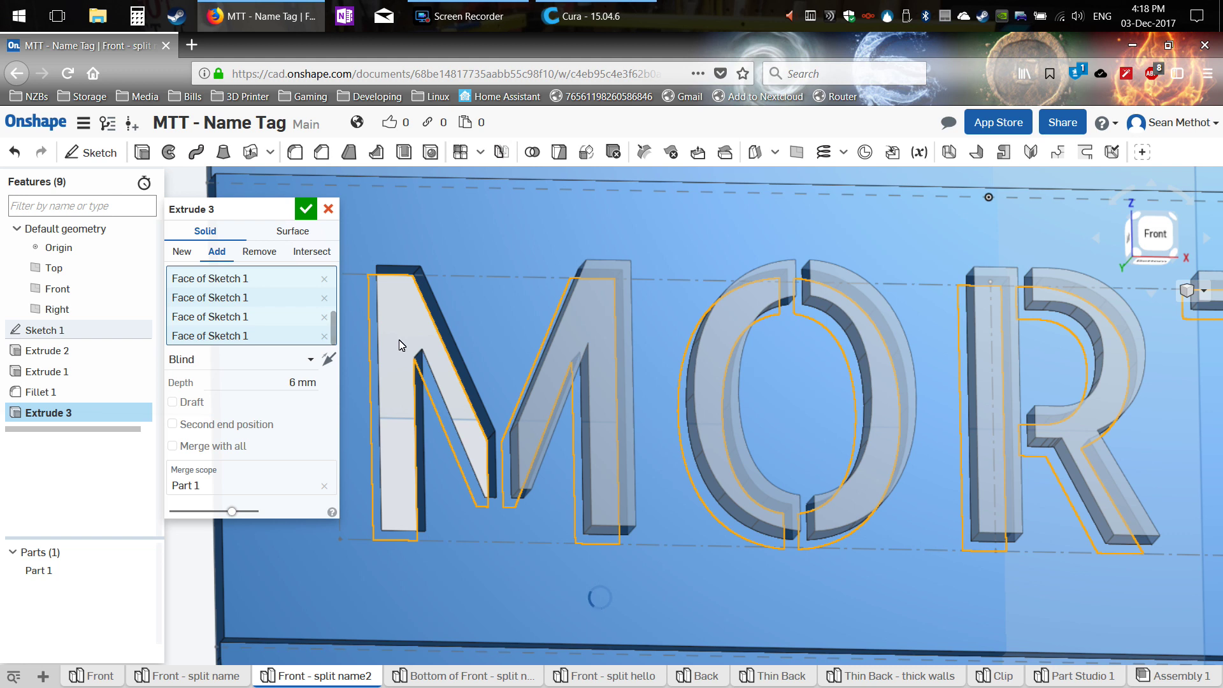
{"action": "scroll", "coordinate": [399, 338], "scroll_direction": "down", "scroll_amount": 5}
{"action": "left_click", "coordinate": [306, 210]}
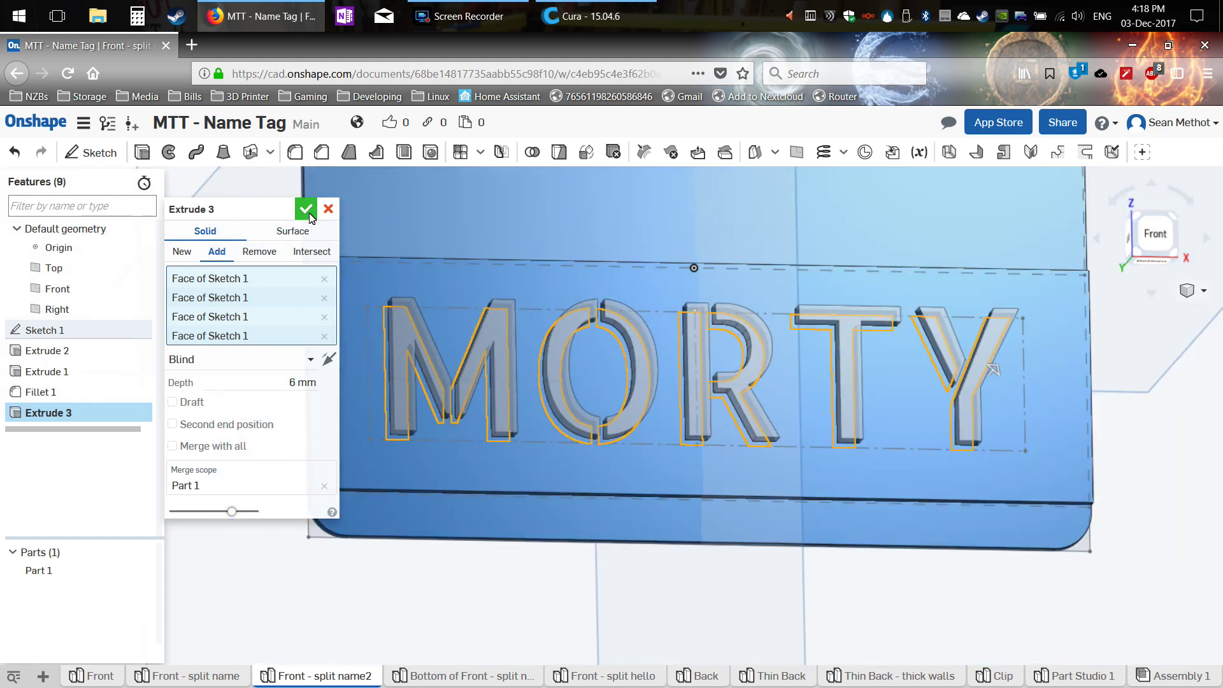
Step: Orbit to inspect the raised letters, then return to the front view
{"action": "left_click", "coordinate": [599, 594]}
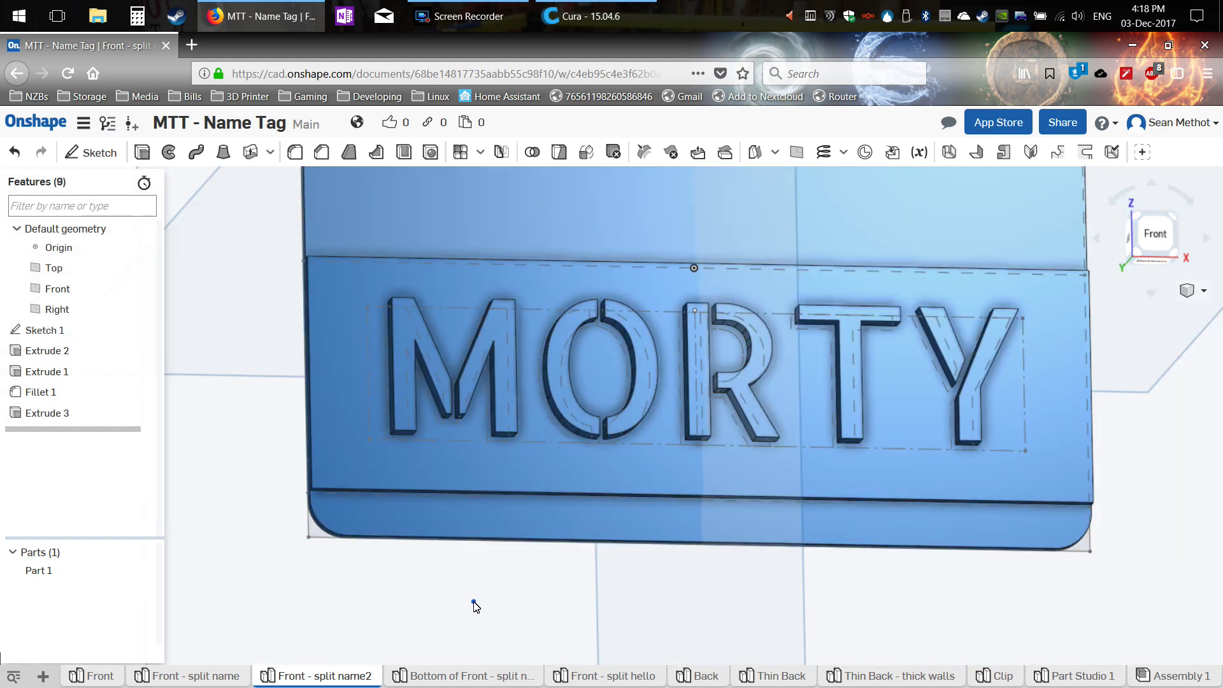
{"action": "right_click_drag", "start_coordinate": [473, 602], "coordinate": [1092, 390]}
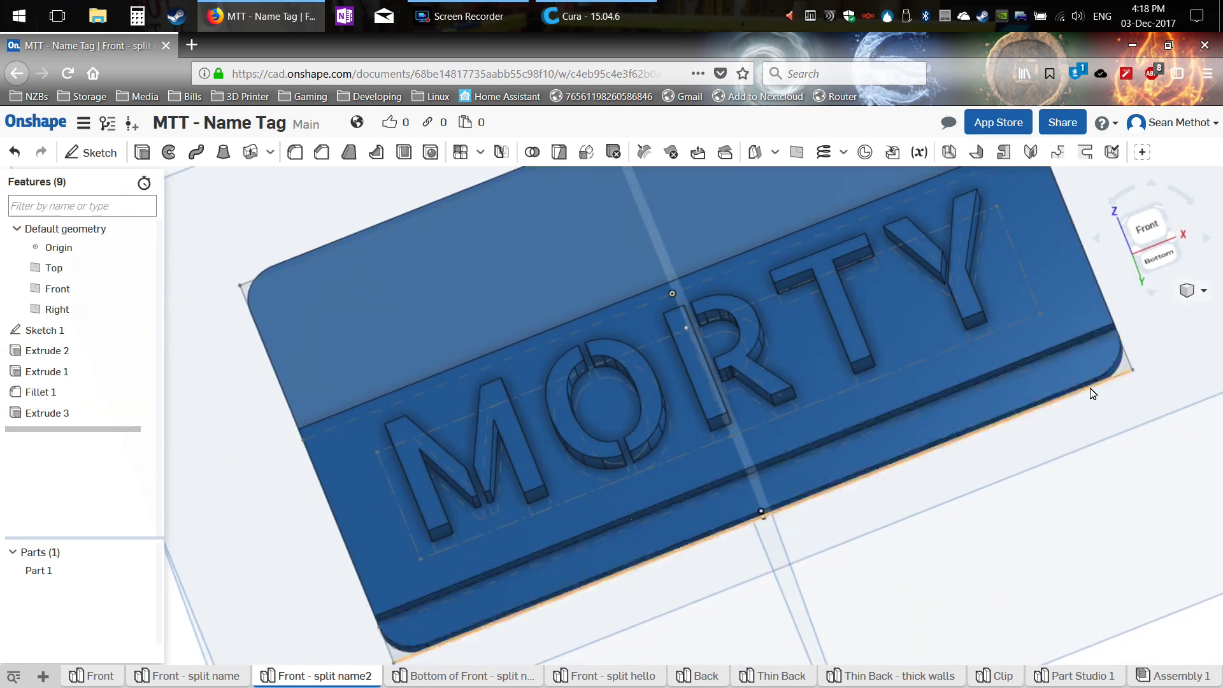
{"action": "left_click", "coordinate": [1147, 229]}
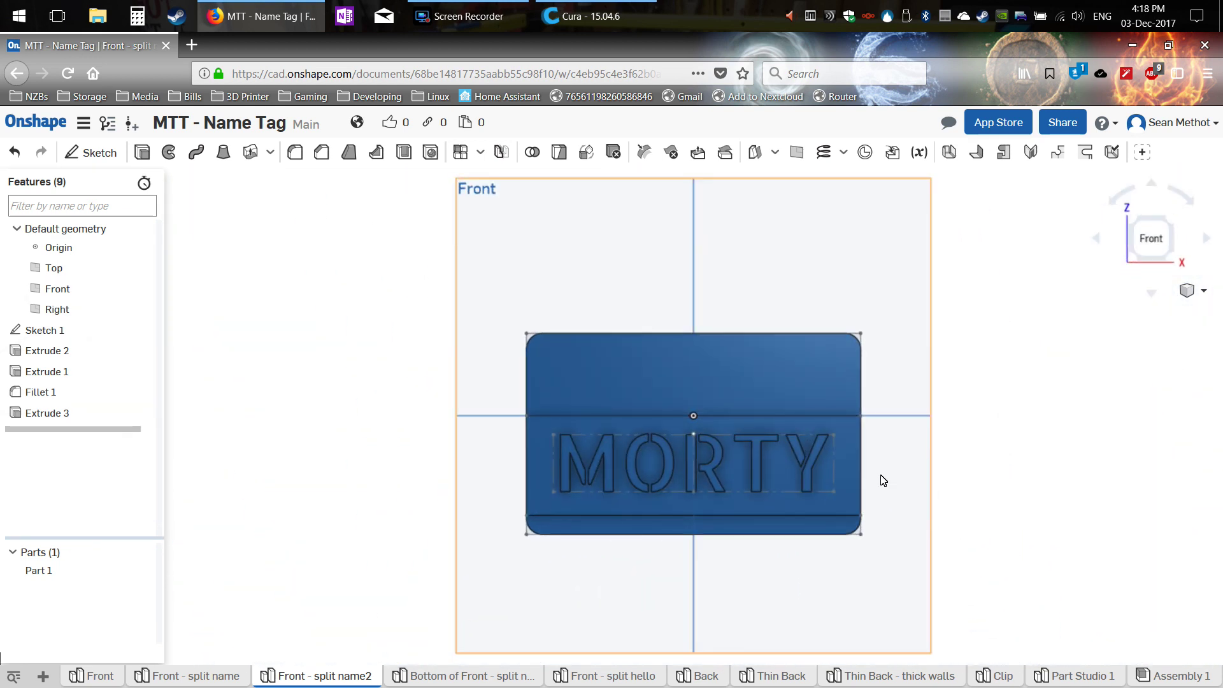
{"action": "scroll", "coordinate": [727, 473], "scroll_direction": "up", "scroll_amount": 4}
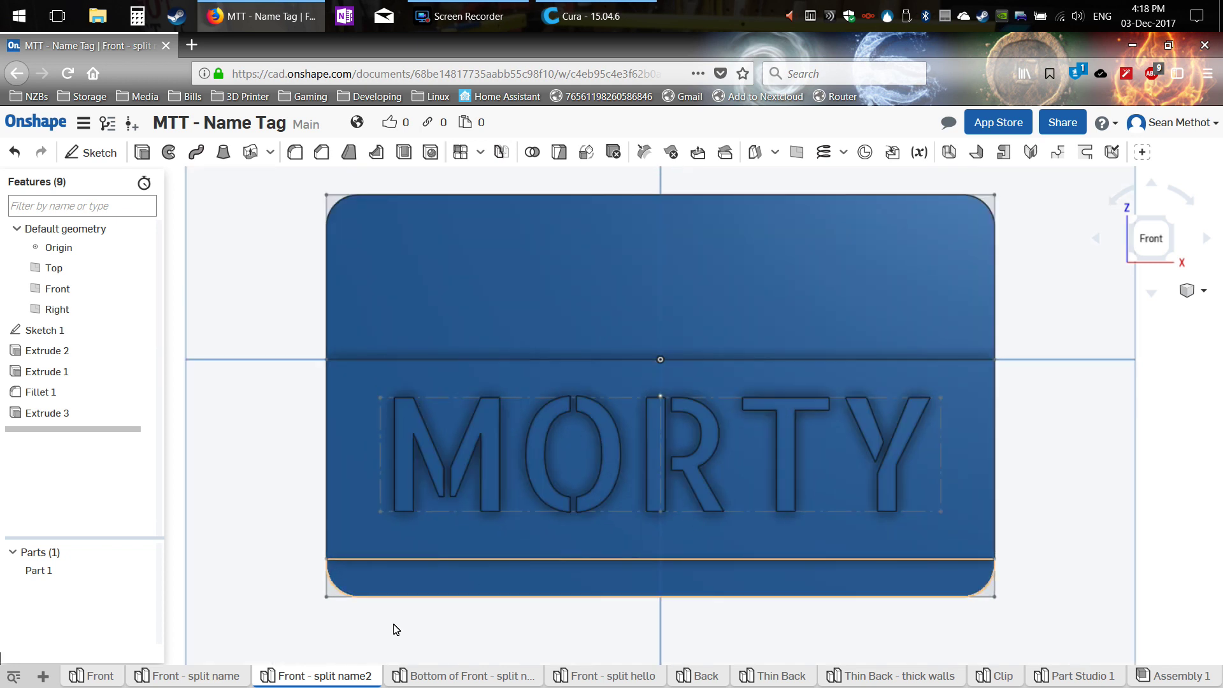
Step: Export the Part Studio as STL 'Front - split Morty' into the Name Tag folder
{"action": "right_click", "coordinate": [314, 678]}
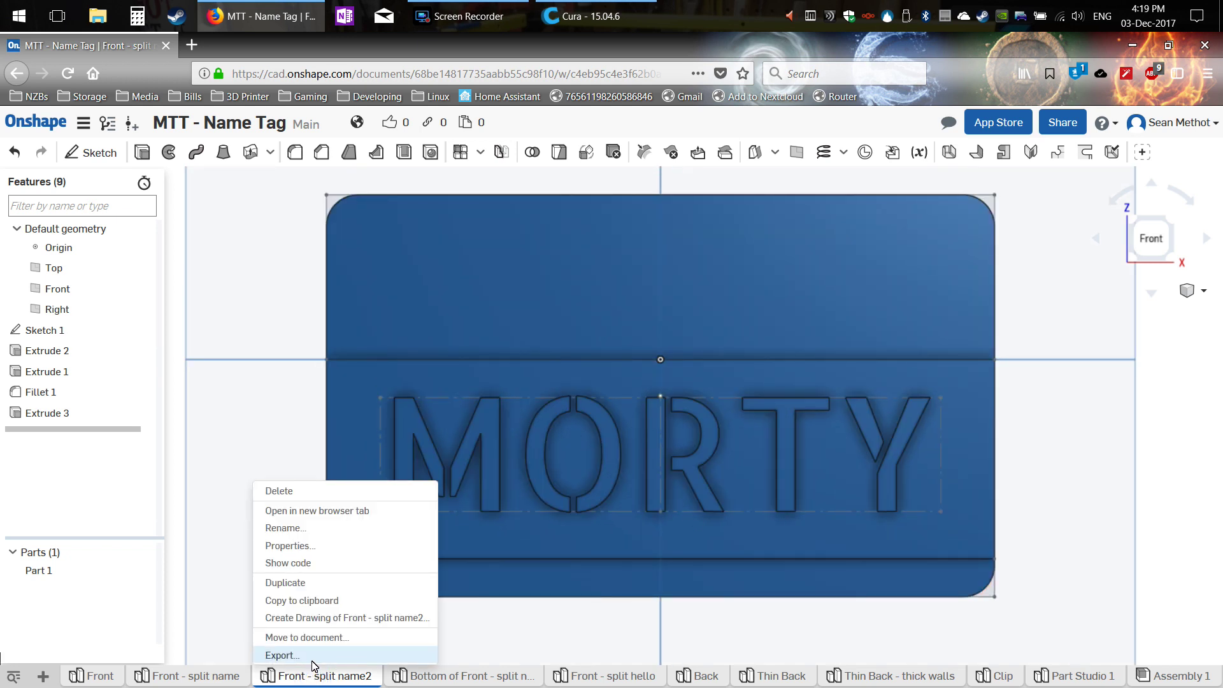
{"action": "left_click", "coordinate": [313, 656]}
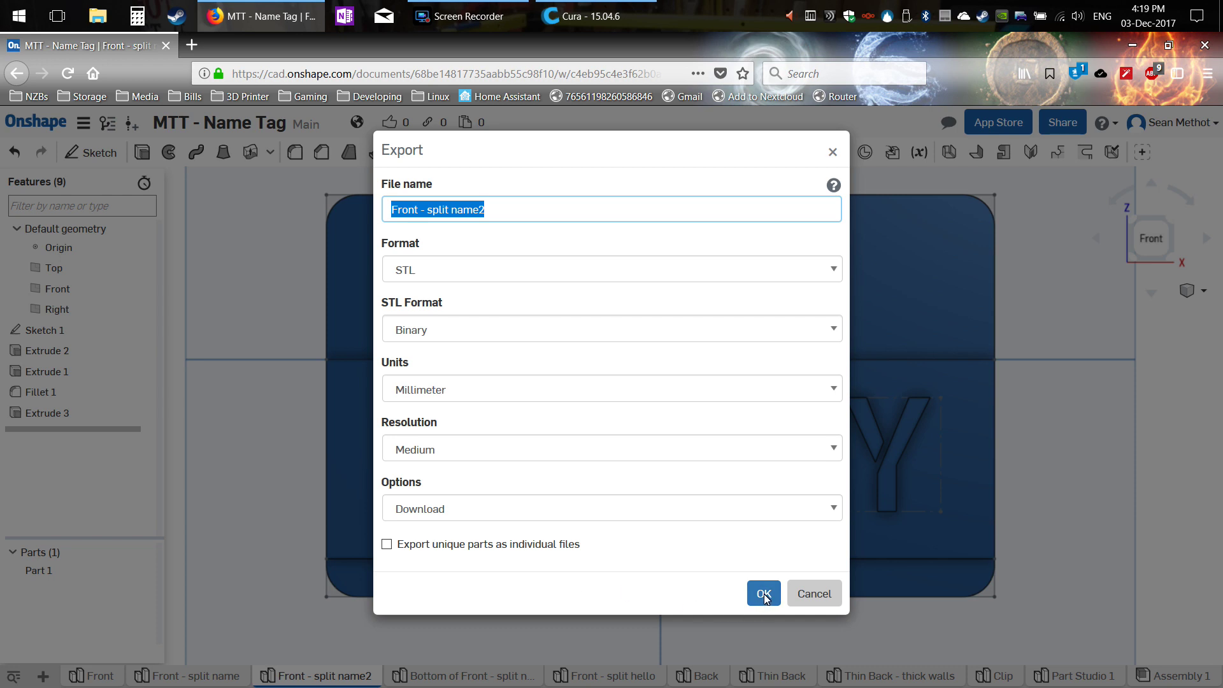
{"action": "left_click", "coordinate": [469, 217]}
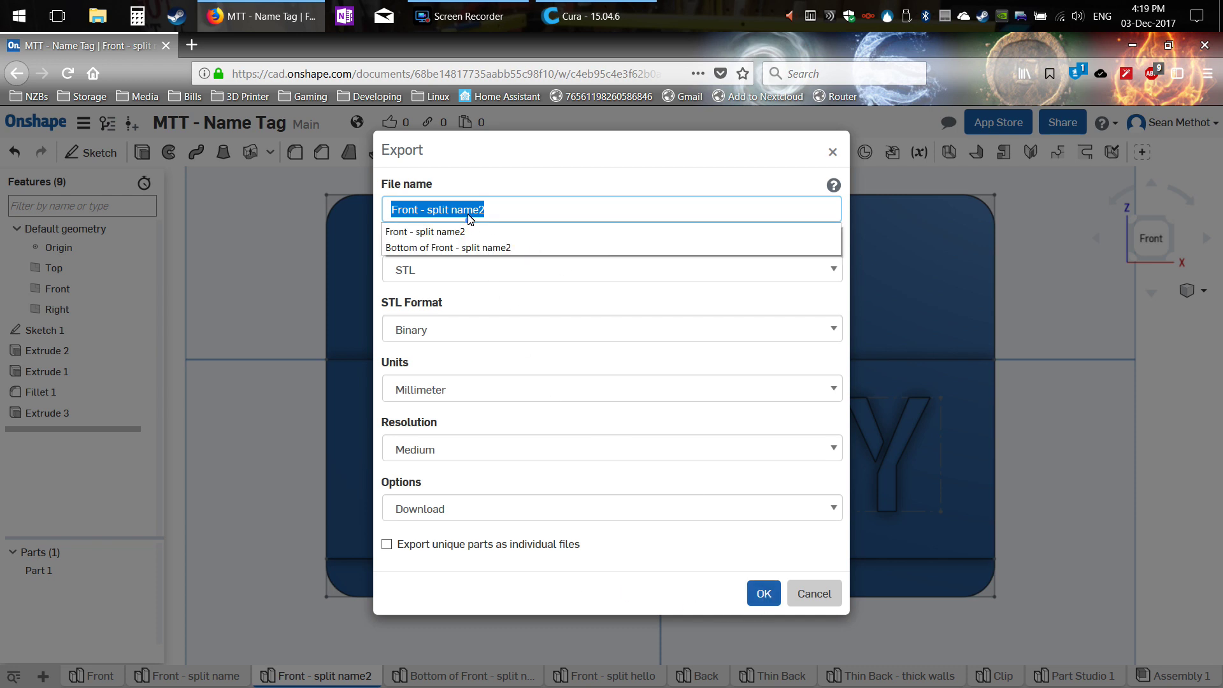
{"action": "left_click_drag", "start_coordinate": [457, 209], "coordinate": [569, 213]}
{"action": "key", "text": "BackSpace"}
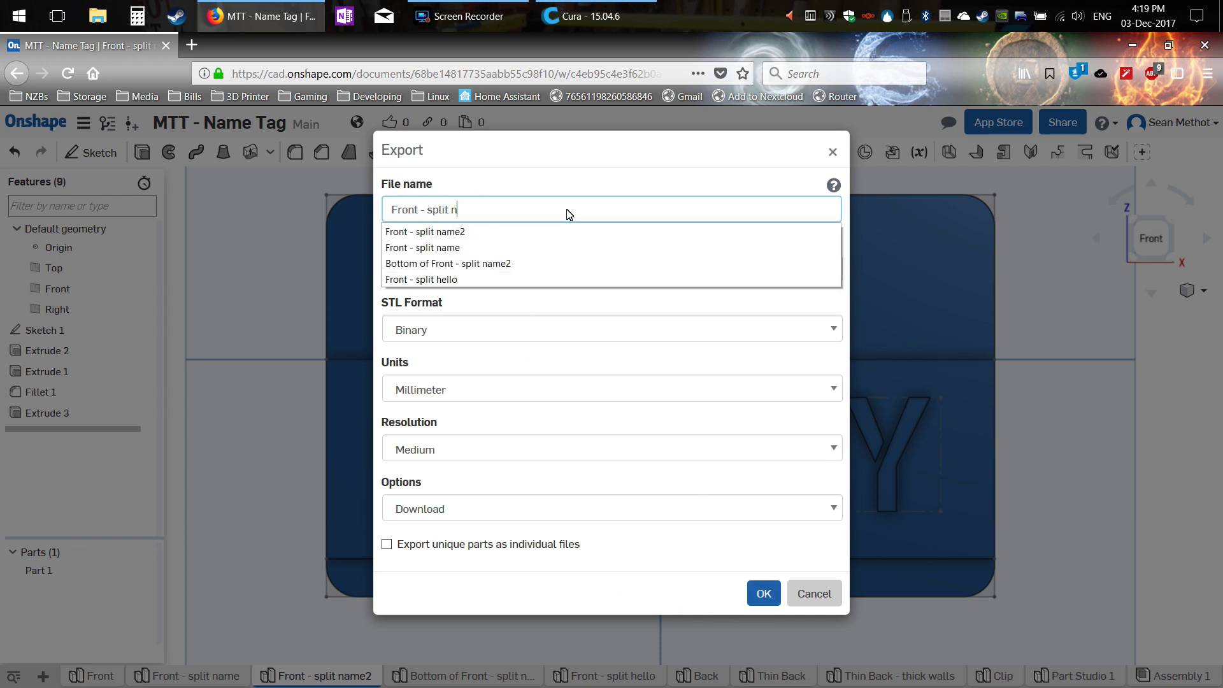
{"action": "type", "text": "Morty"}
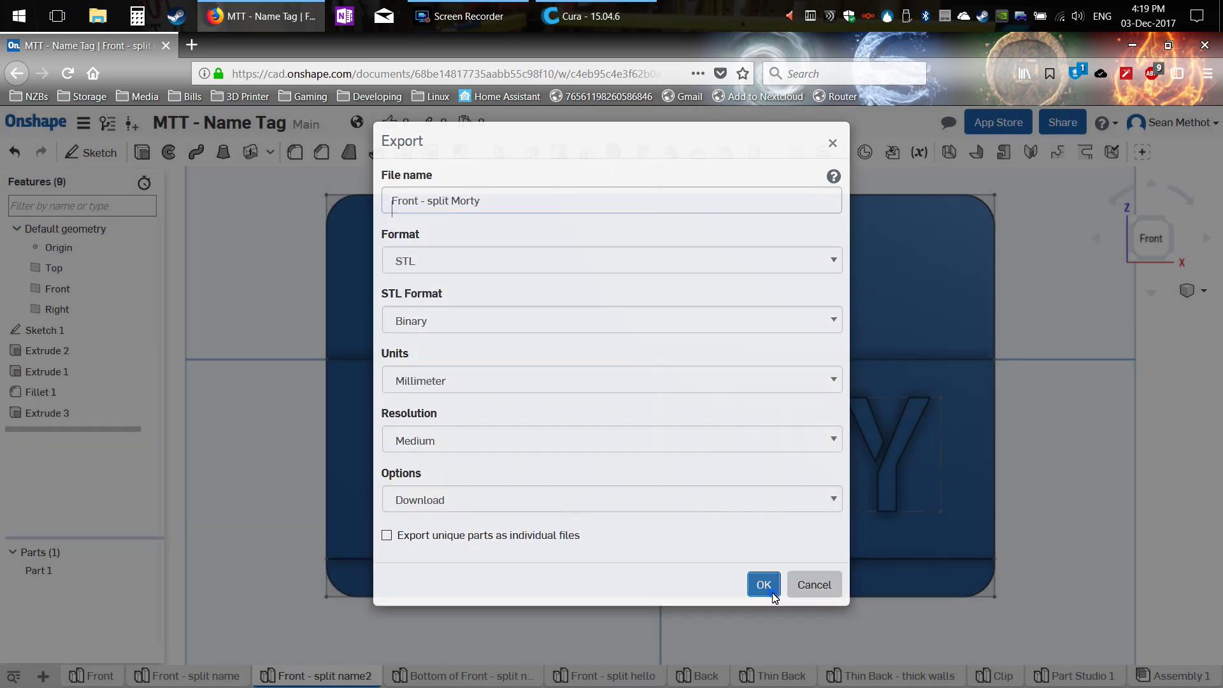
{"action": "left_click", "coordinate": [771, 589]}
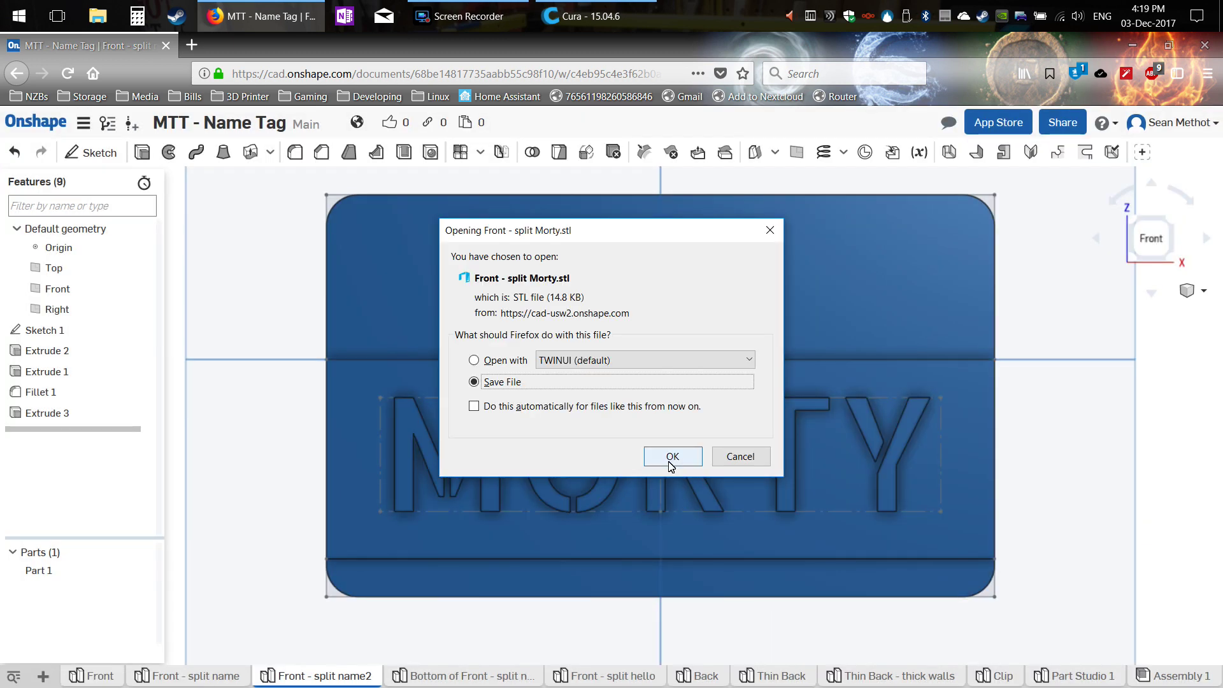
{"action": "left_click", "coordinate": [668, 460]}
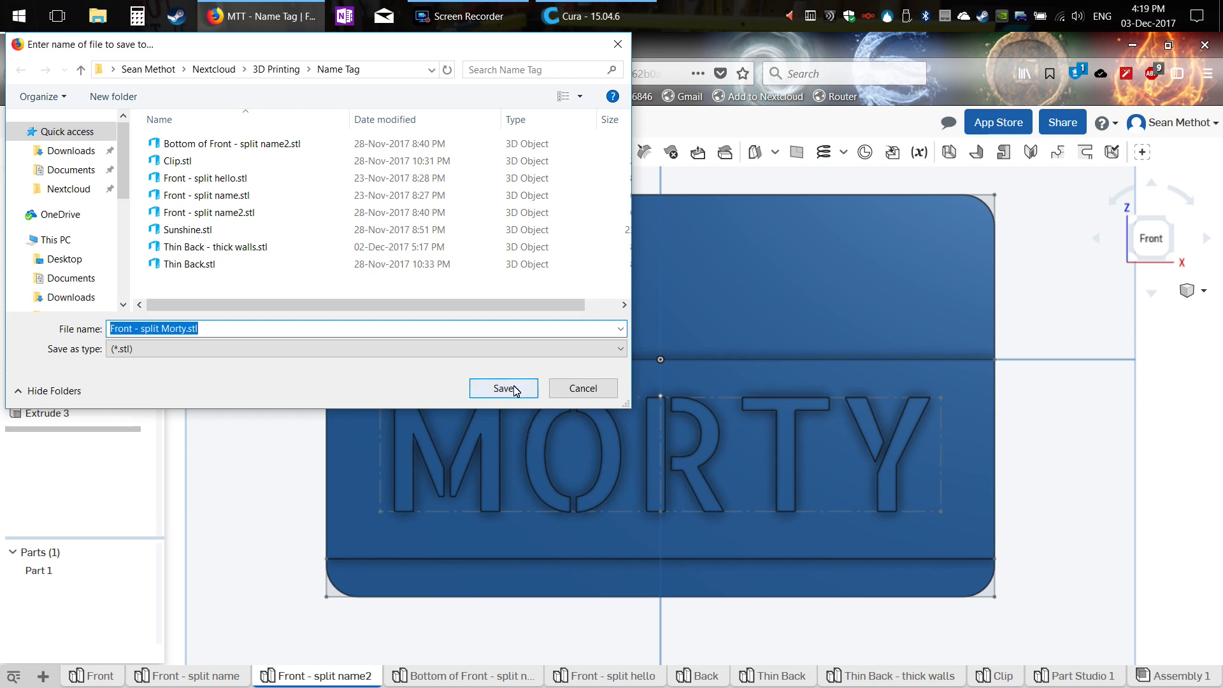
{"action": "left_click", "coordinate": [514, 385]}
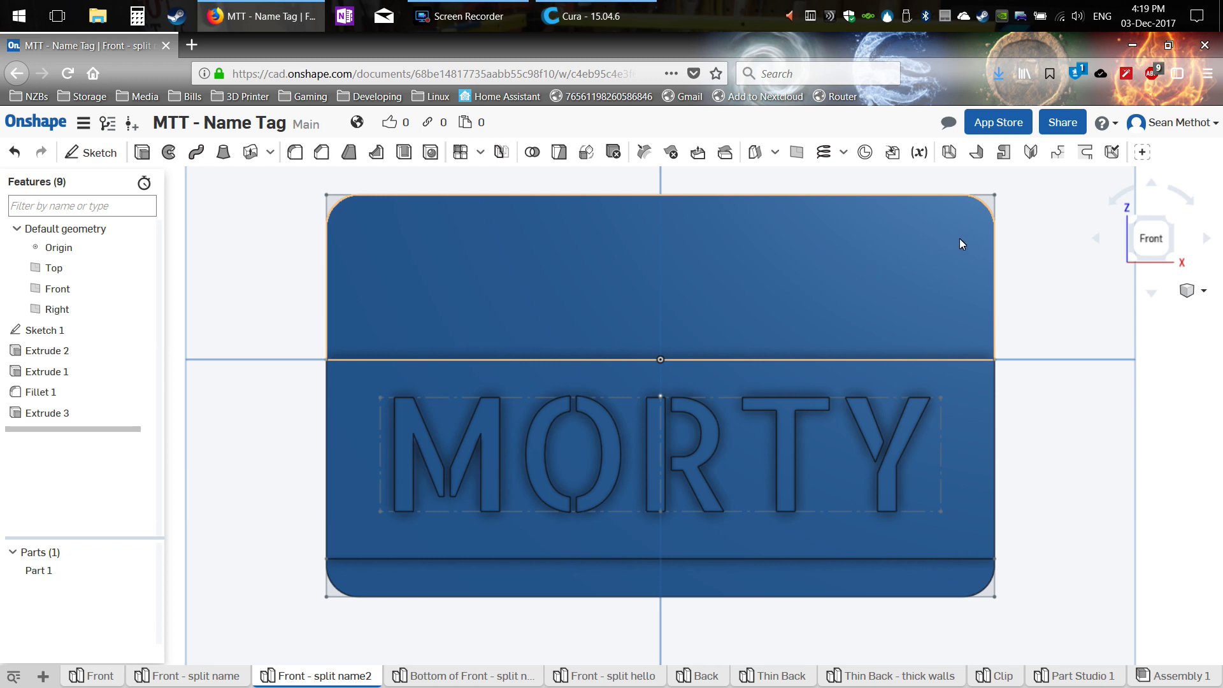
Step: Move Onshape aside, switch to Cura and orbit around the name tag on the build plate
{"action": "left_click", "coordinate": [1129, 43]}
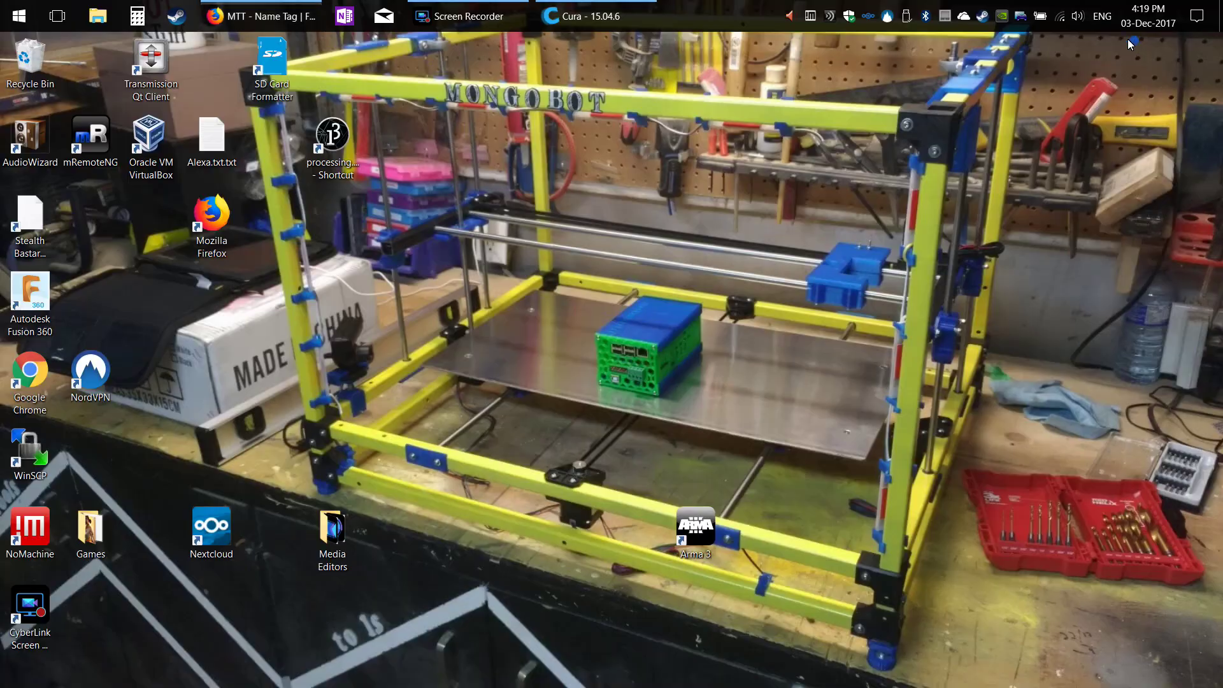
{"action": "left_click", "coordinate": [572, 17]}
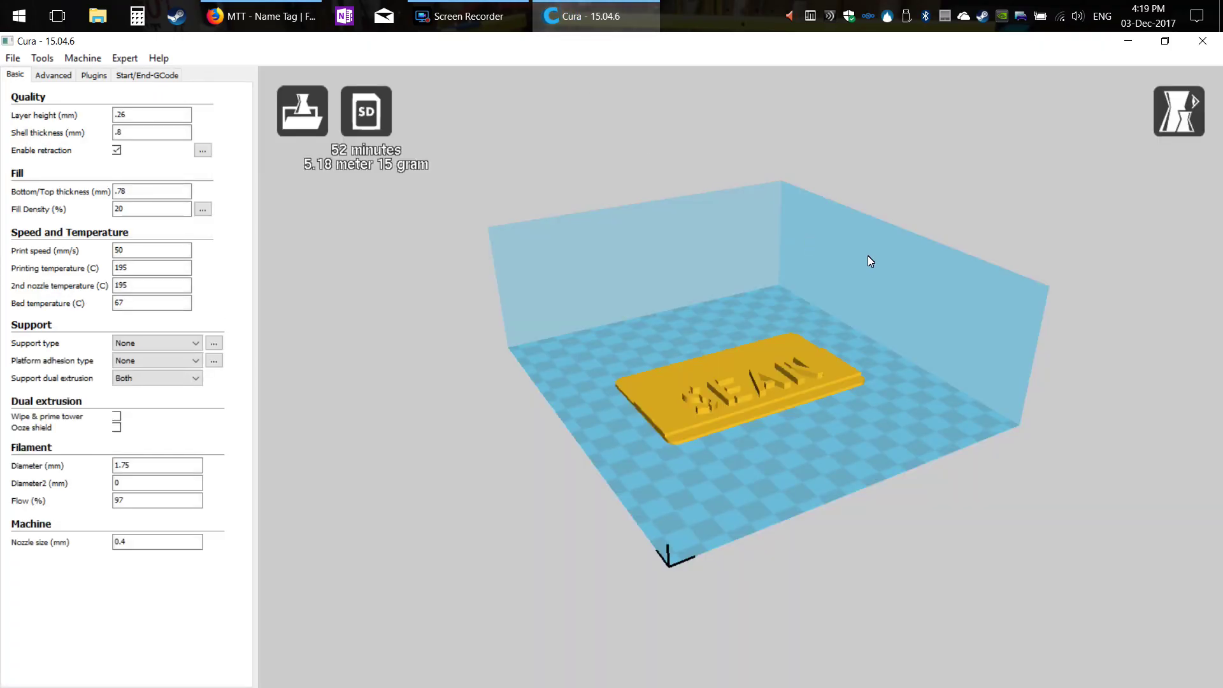
{"action": "right_click_drag", "start_coordinate": [909, 409], "coordinate": [875, 444]}
{"action": "scroll", "coordinate": [813, 429], "scroll_direction": "up", "scroll_amount": 3}
{"action": "right_click_drag", "start_coordinate": [726, 506], "coordinate": [716, 529]}
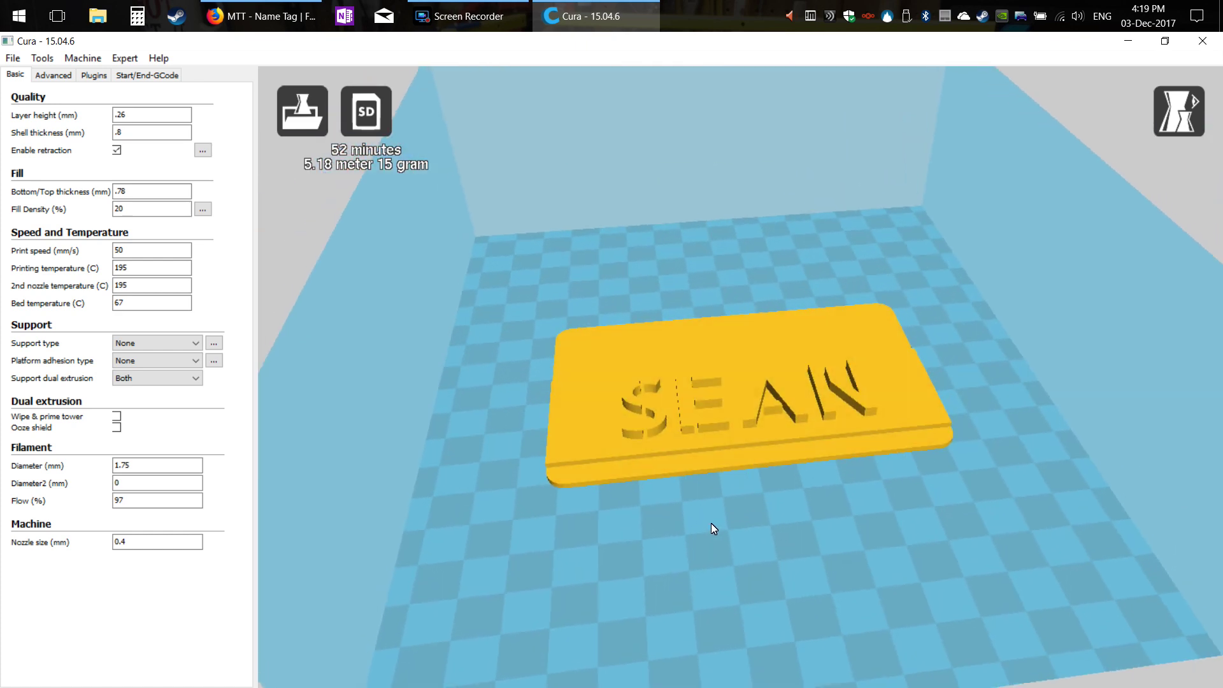
{"action": "right_click_drag", "start_coordinate": [728, 457], "coordinate": [760, 403]}
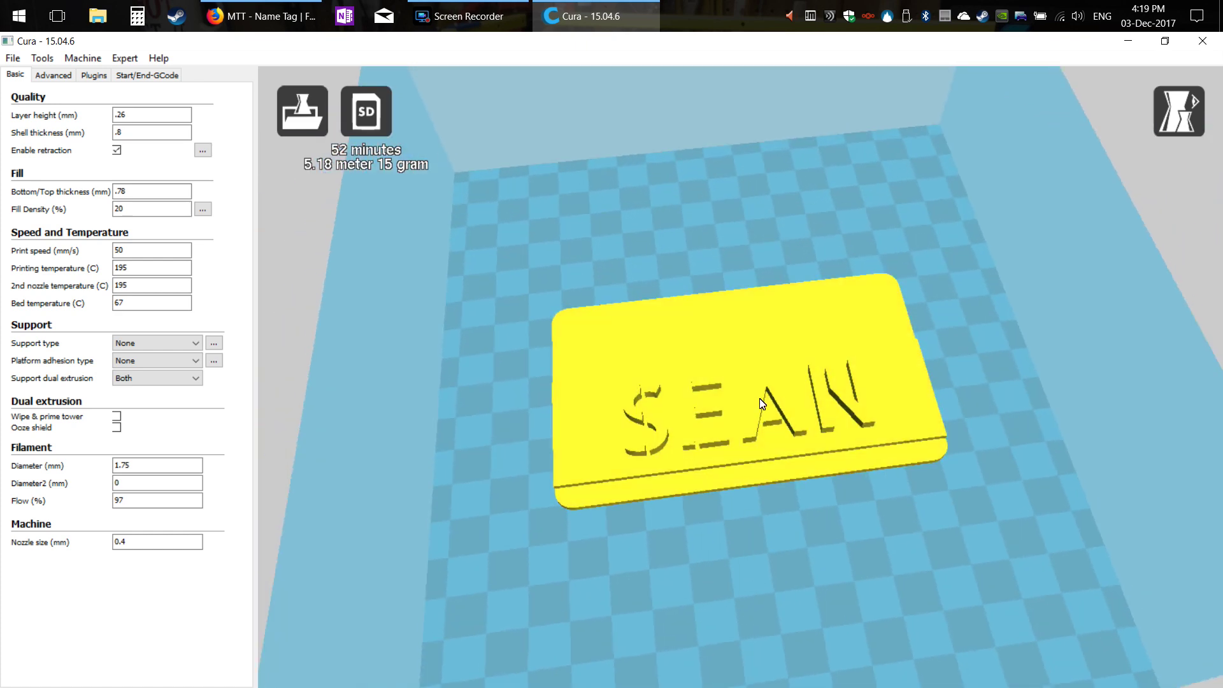
{"action": "left_click", "coordinate": [760, 364]}
{"action": "scroll", "coordinate": [596, 319], "scroll_direction": "down", "scroll_amount": 5}
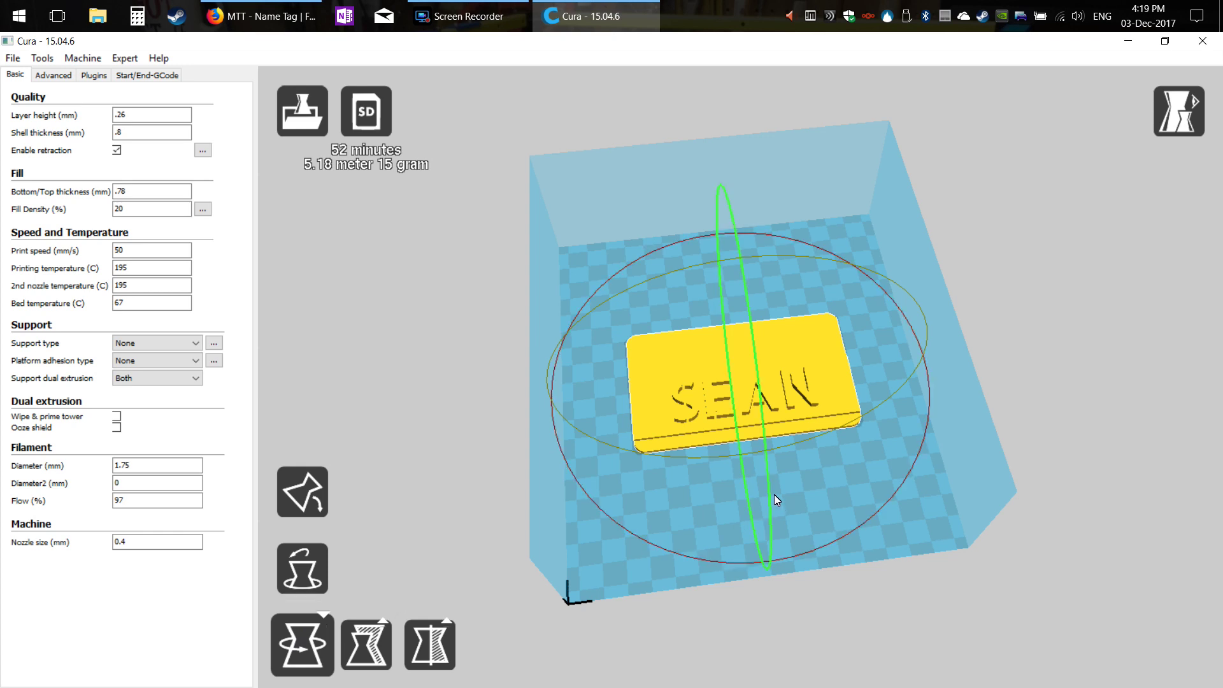
{"action": "right_click_drag", "start_coordinate": [983, 576], "coordinate": [1020, 610]}
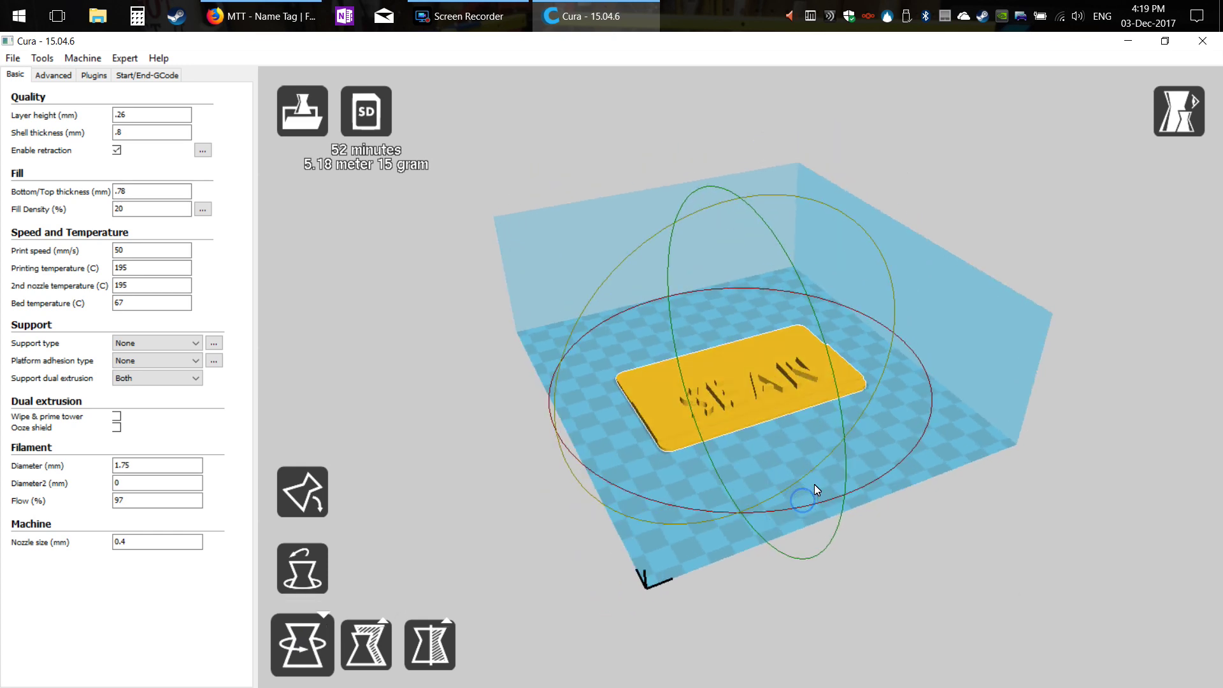
{"action": "left_click", "coordinate": [1016, 564]}
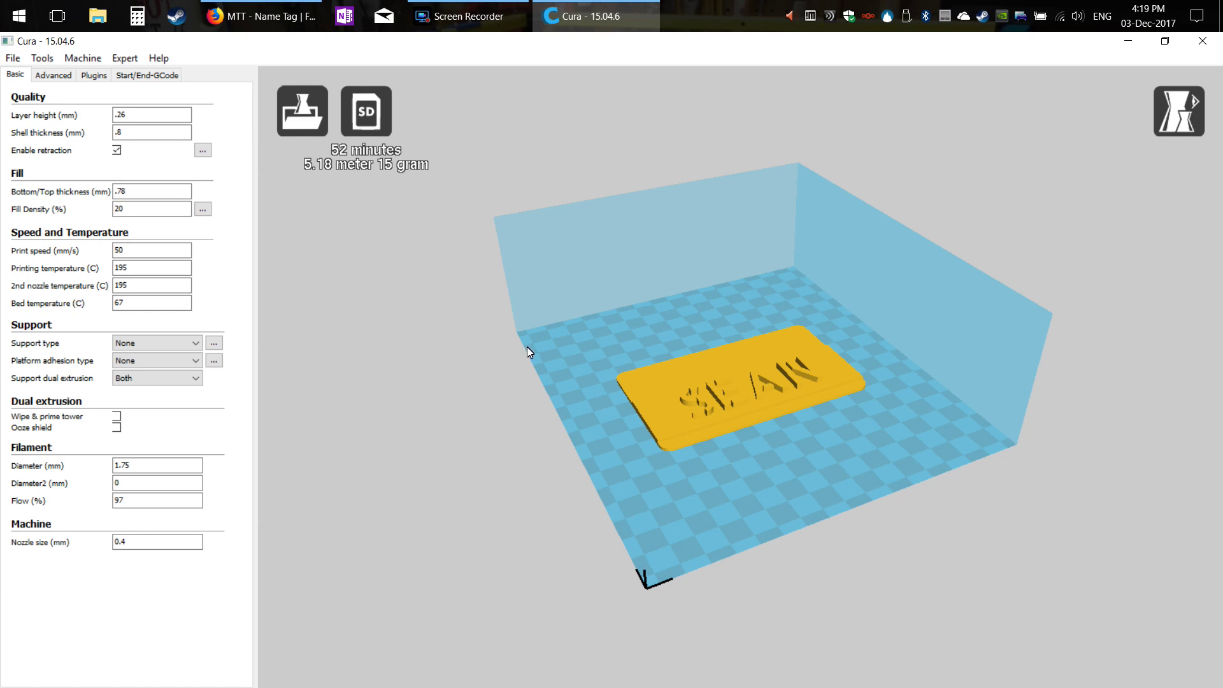
Step: Set the Pause at height plugin's head park X to 0, leaving the pause height at 5.0 mm
{"action": "left_click", "coordinate": [93, 75]}
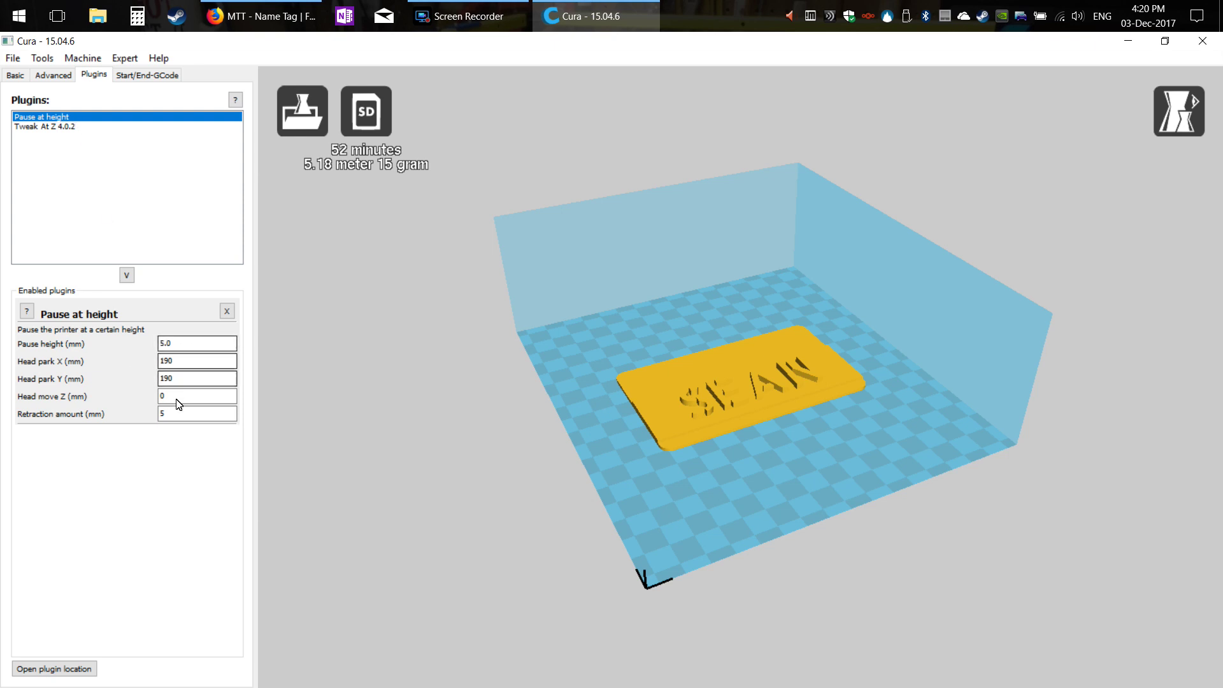
{"action": "left_click", "coordinate": [187, 418]}
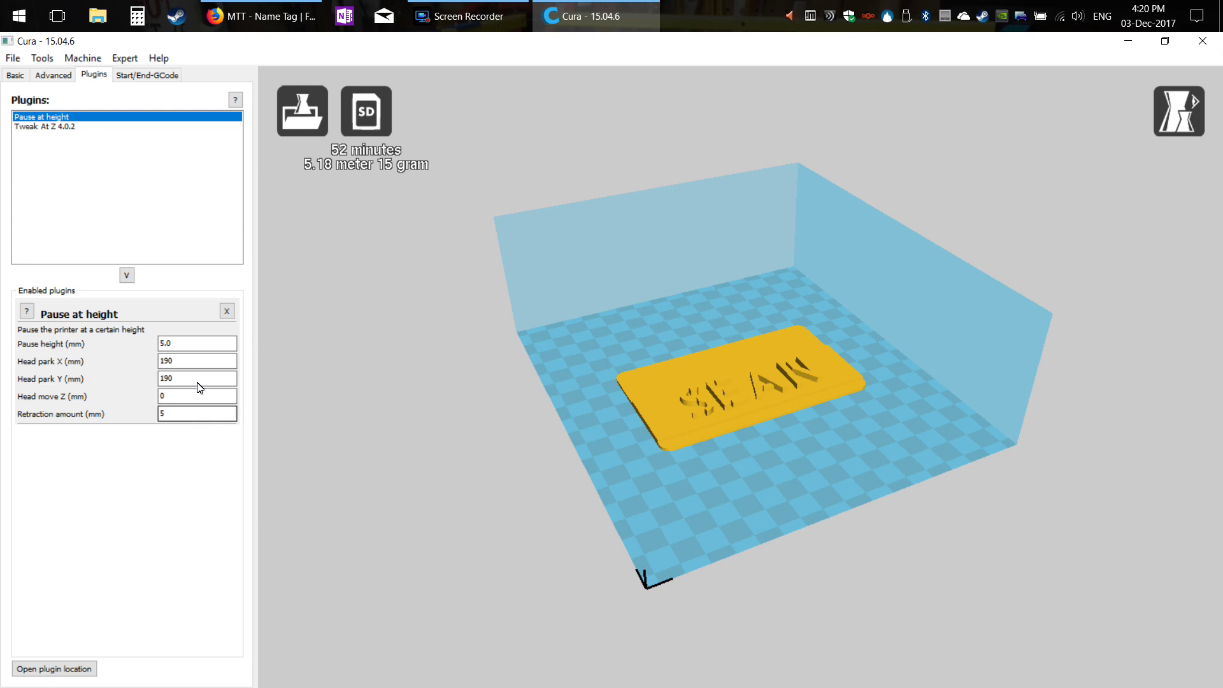
{"action": "double_click", "coordinate": [167, 344]}
{"action": "left_click", "coordinate": [127, 274]}
{"action": "left_click", "coordinate": [188, 362]}
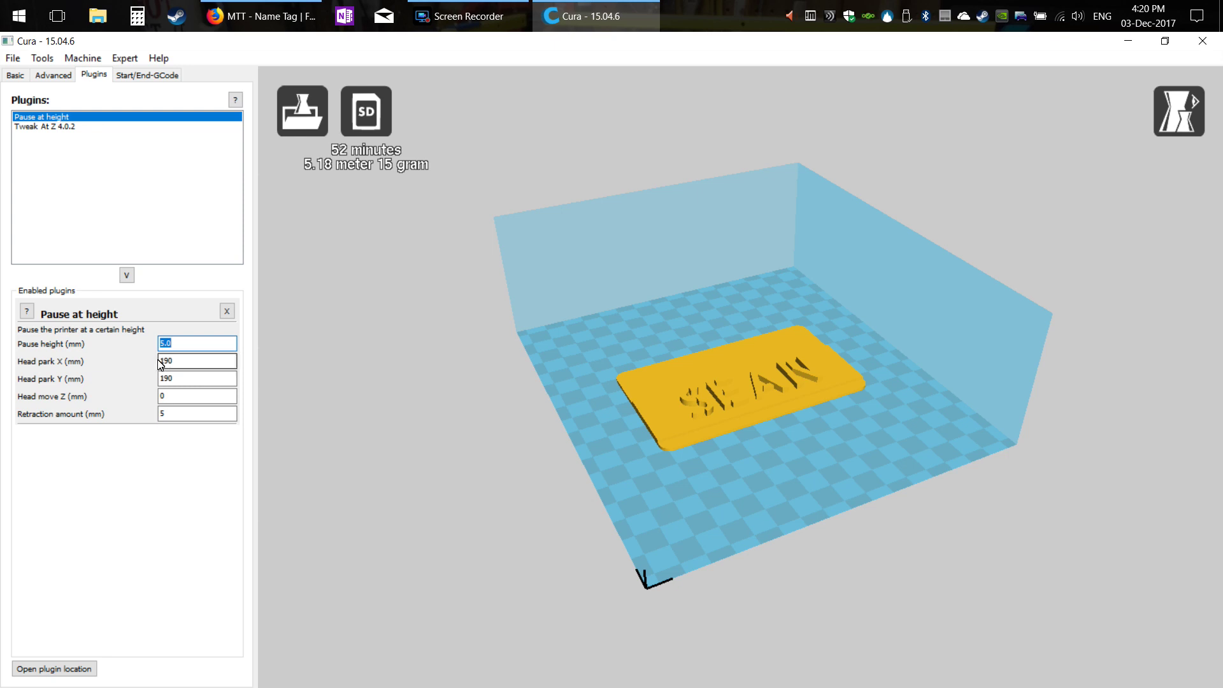
{"action": "left_click", "coordinate": [143, 293]}
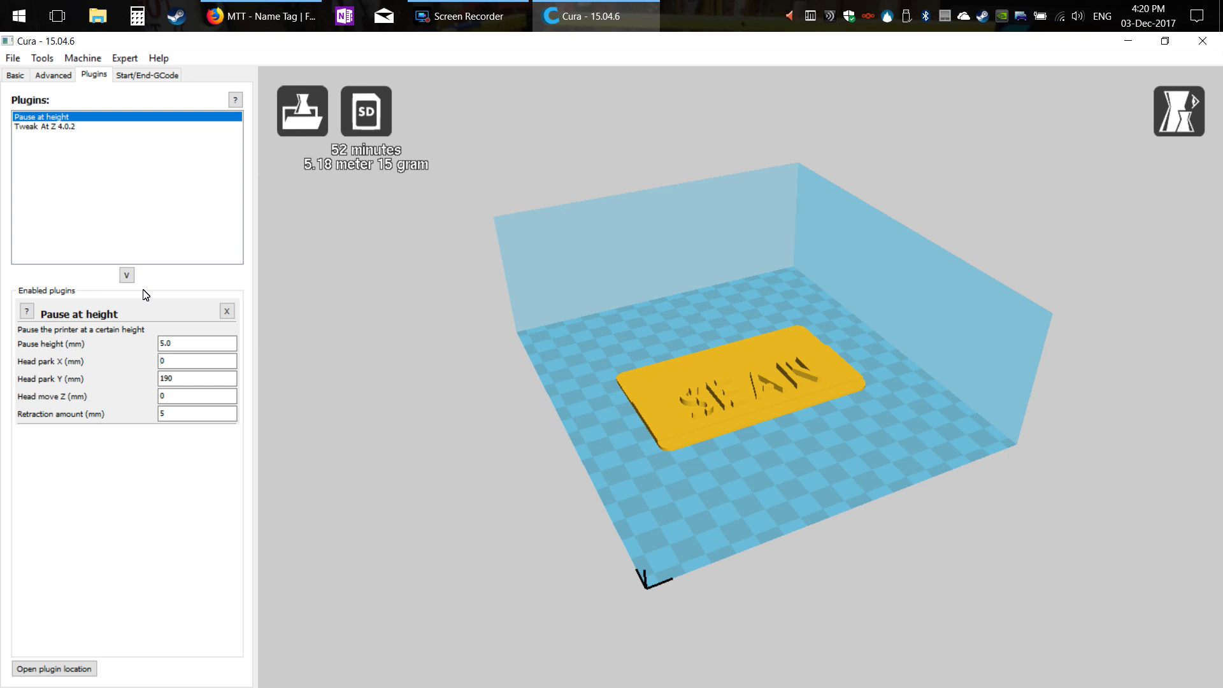
{"action": "left_click", "coordinate": [162, 360]}
{"action": "left_click", "coordinate": [551, 343]}
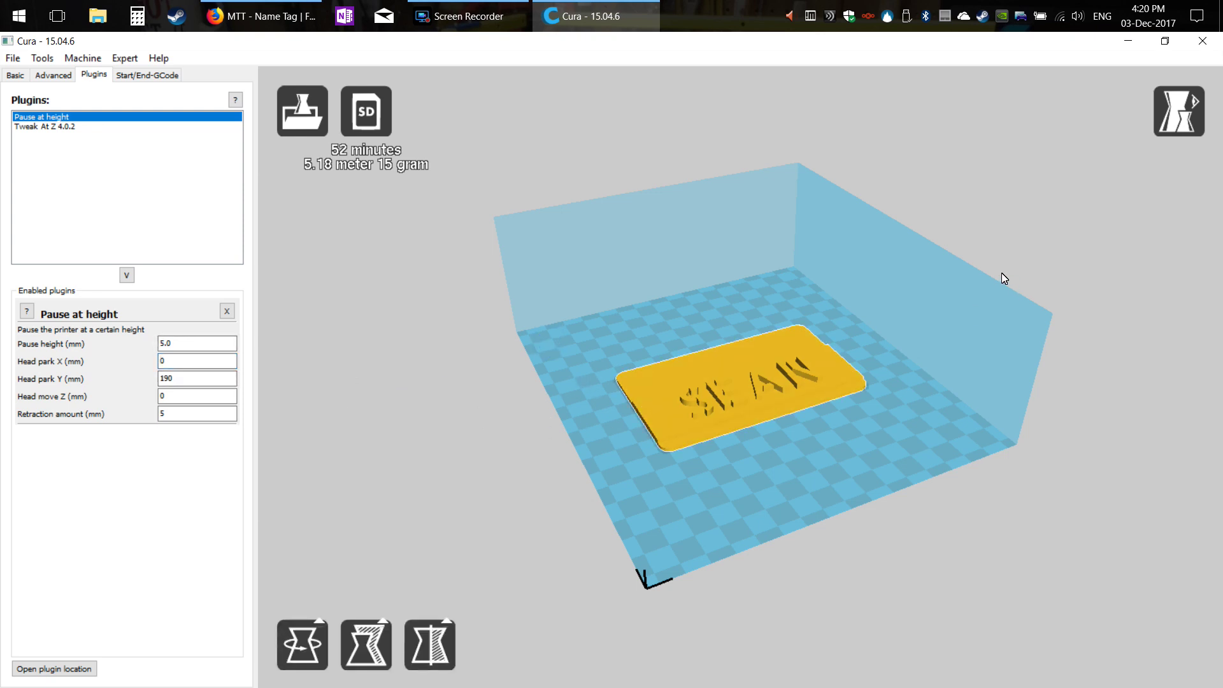
Step: Preview toolpaths in Layers view, stepping between layers 9 and 13 and settling on layer 12
{"action": "left_click", "coordinate": [1160, 114]}
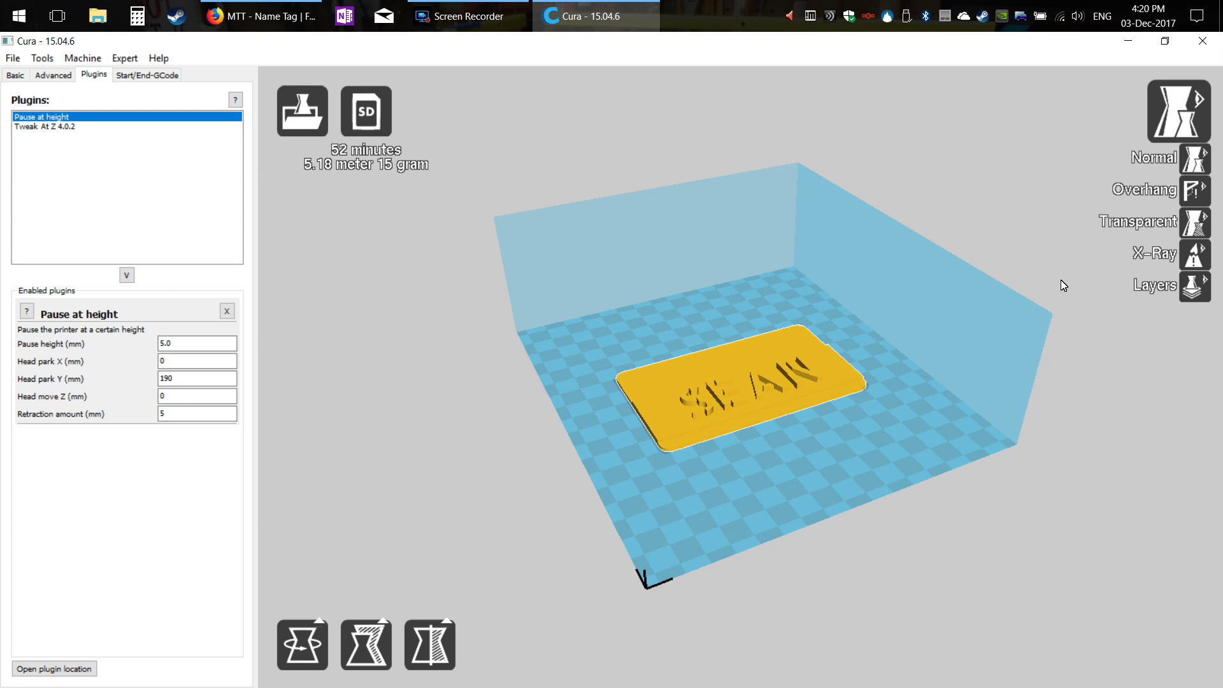
{"action": "left_click", "coordinate": [1192, 289]}
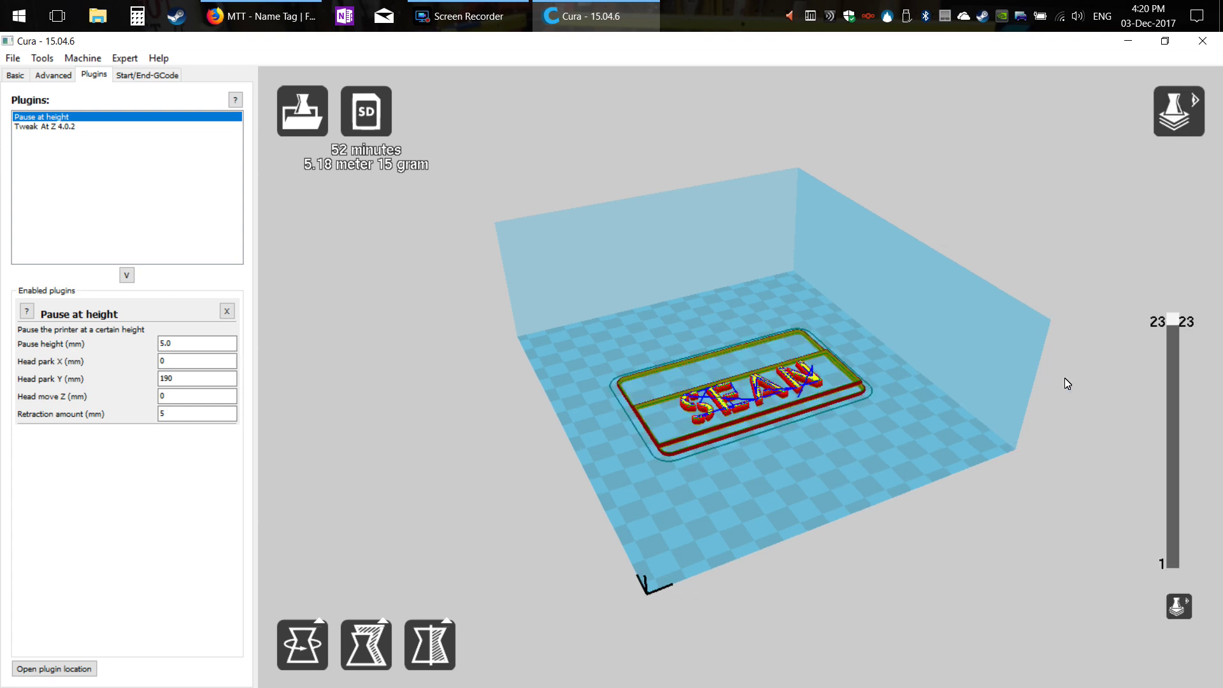
{"action": "left_click_drag", "start_coordinate": [1172, 320], "coordinate": [1183, 464]}
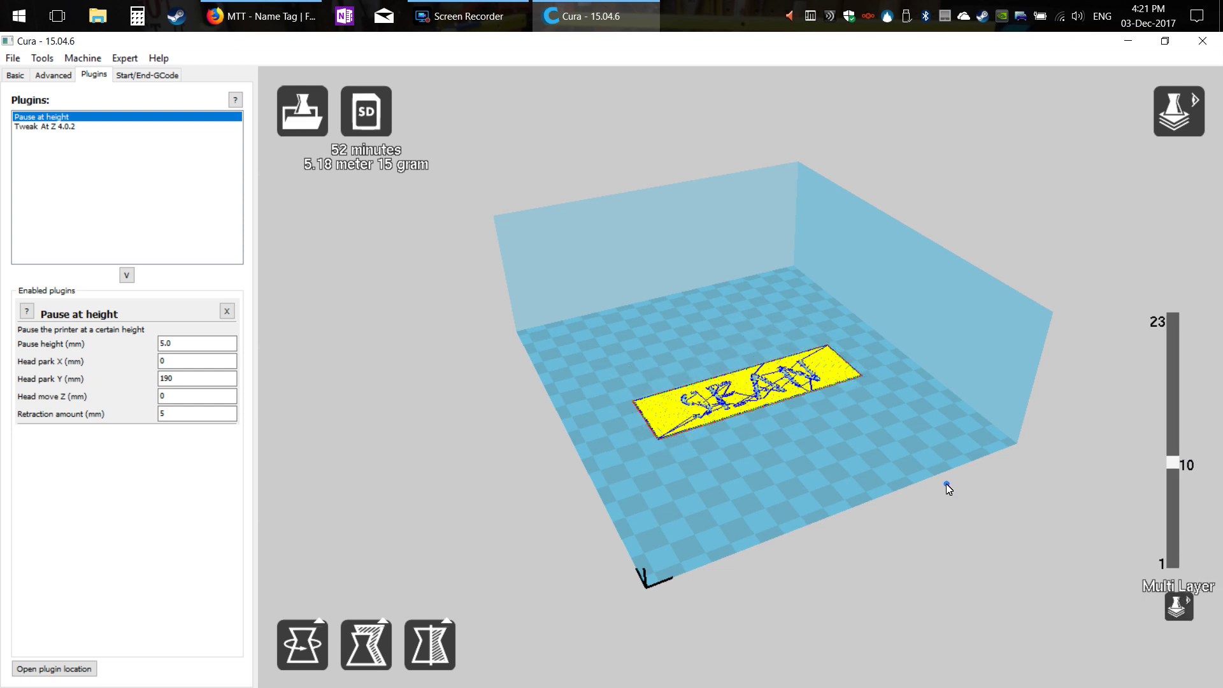
{"action": "left_click_drag", "start_coordinate": [1172, 463], "coordinate": [1176, 465]}
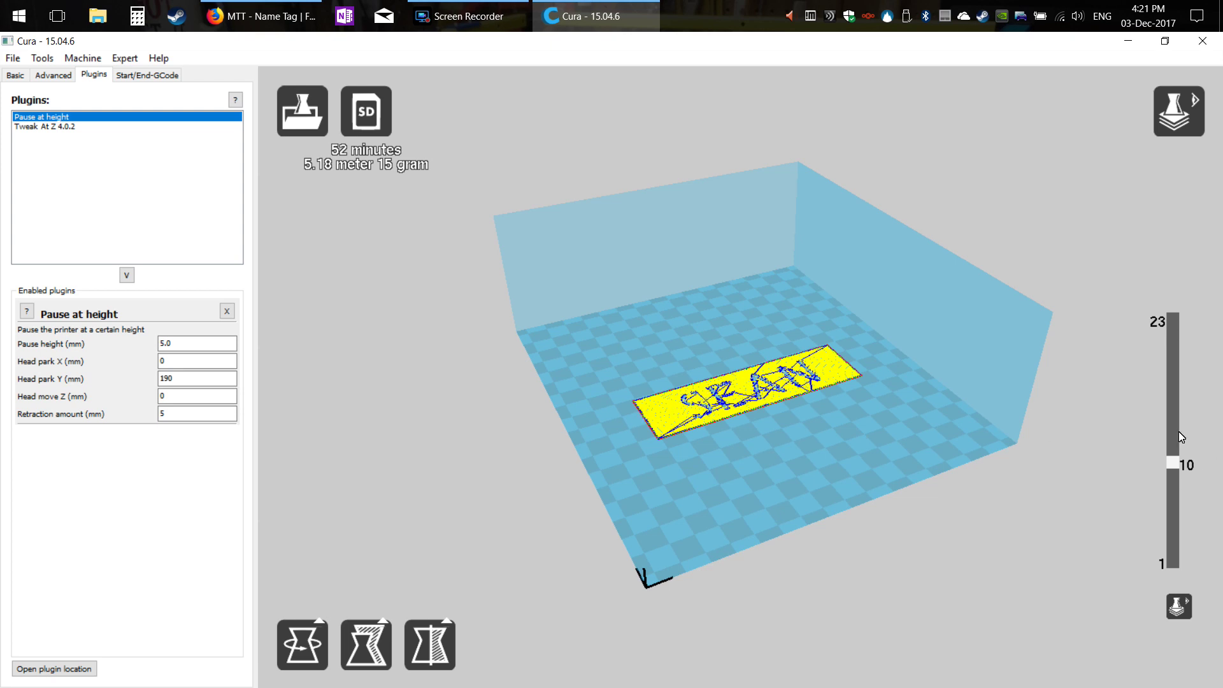
{"action": "mouse_move", "coordinate": [1172, 463]}
{"action": "left_mouse_down"}
{"action": "mouse_move", "coordinate": [1172, 488]}
{"action": "mouse_move", "coordinate": [1174, 449]}
{"action": "left_mouse_up"}
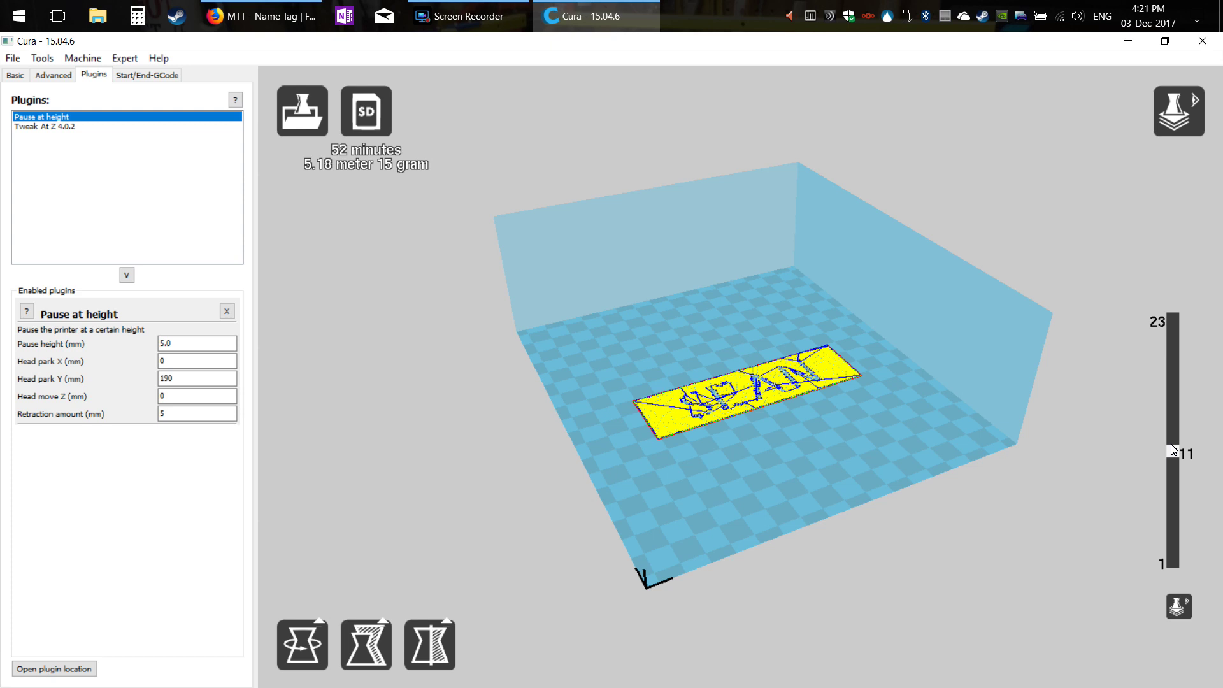
{"action": "left_click_drag", "start_coordinate": [1174, 449], "coordinate": [1174, 431]}
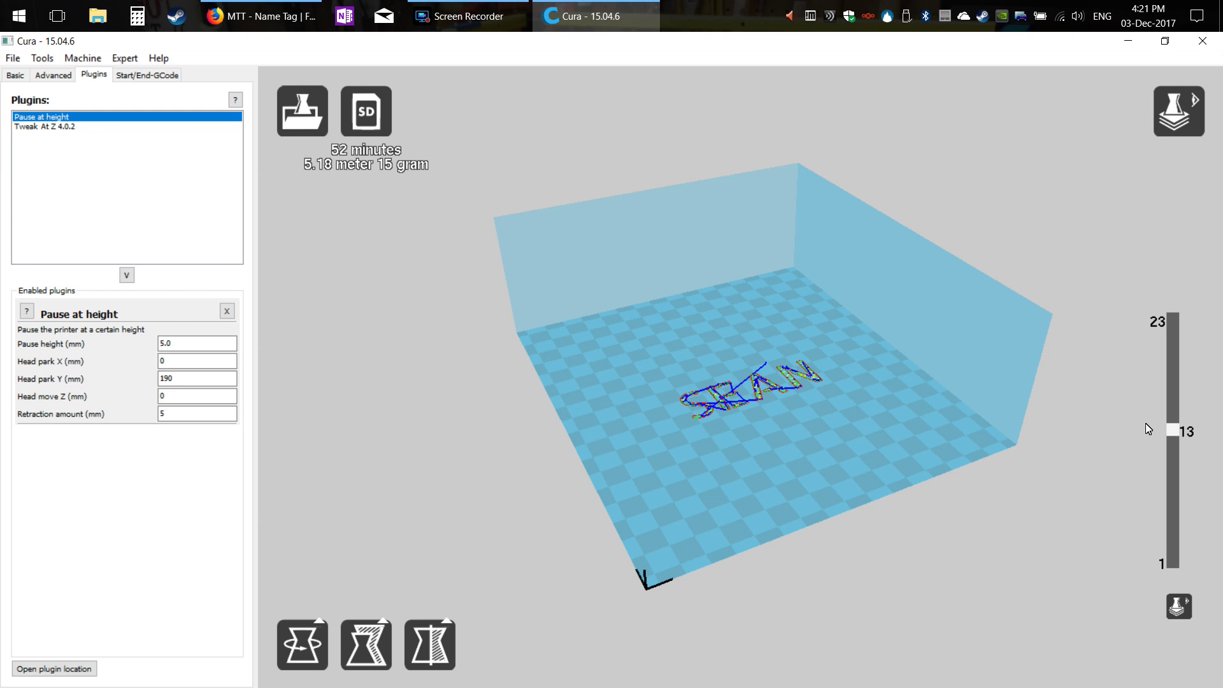
{"action": "left_click_drag", "start_coordinate": [1169, 431], "coordinate": [1170, 441]}
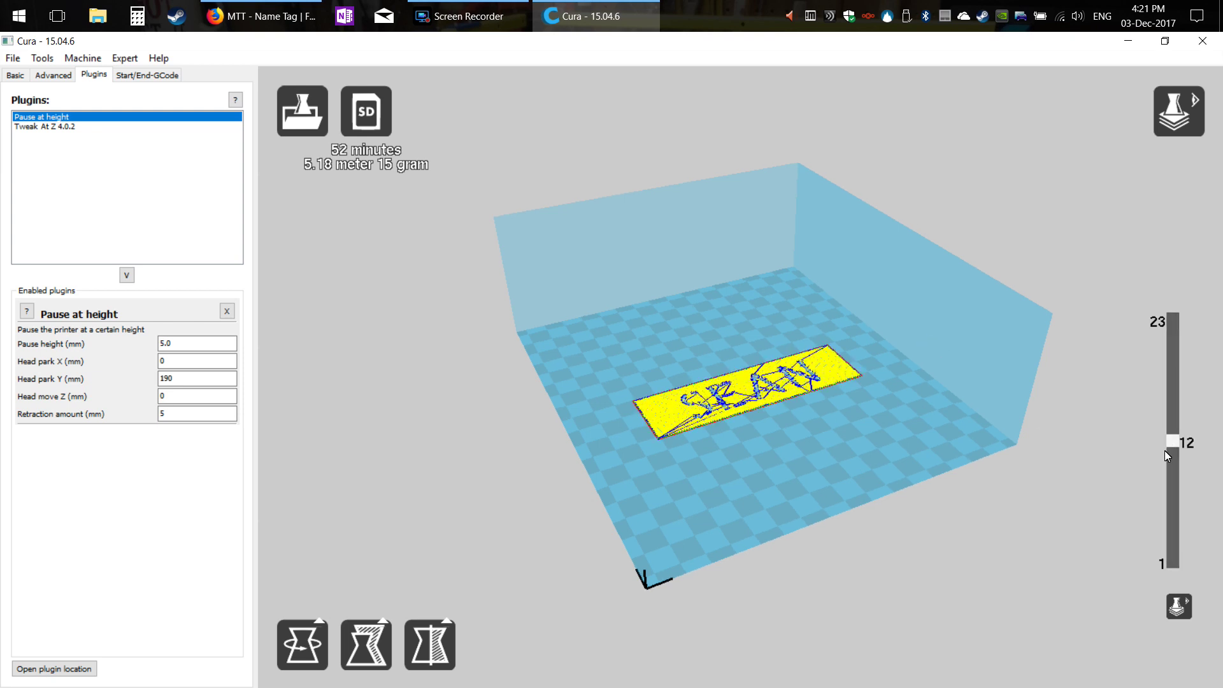
{"action": "left_click", "coordinate": [948, 345]}
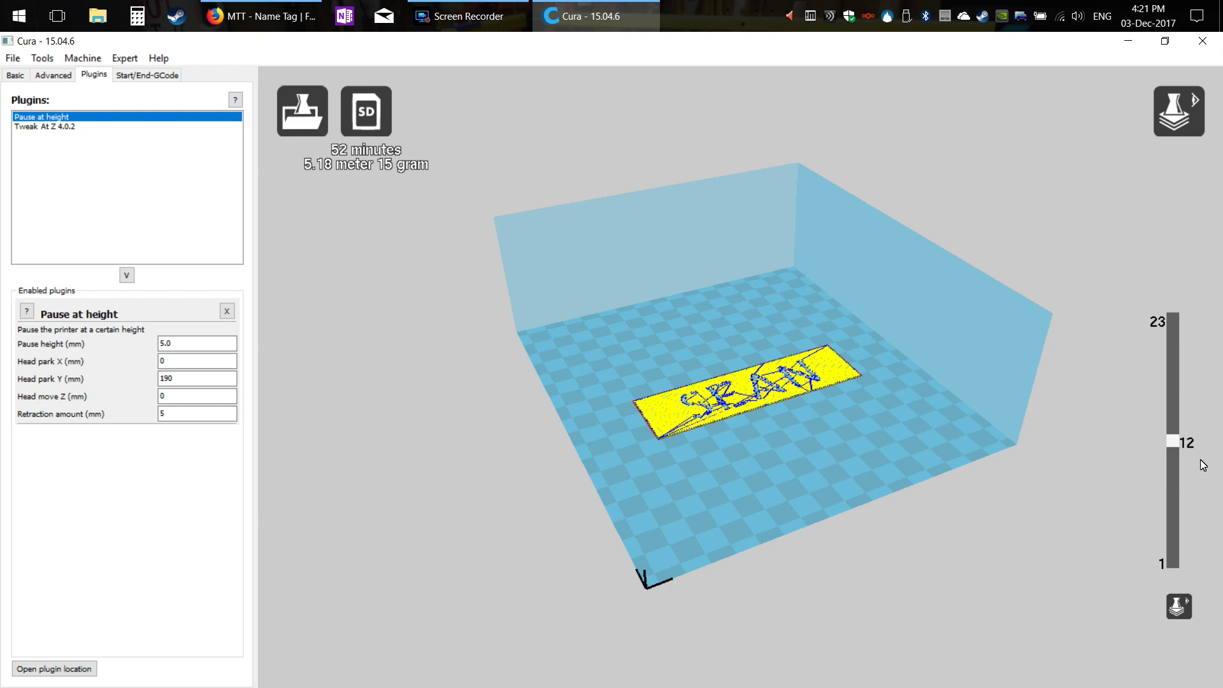
{"action": "left_click", "coordinate": [10, 76]}
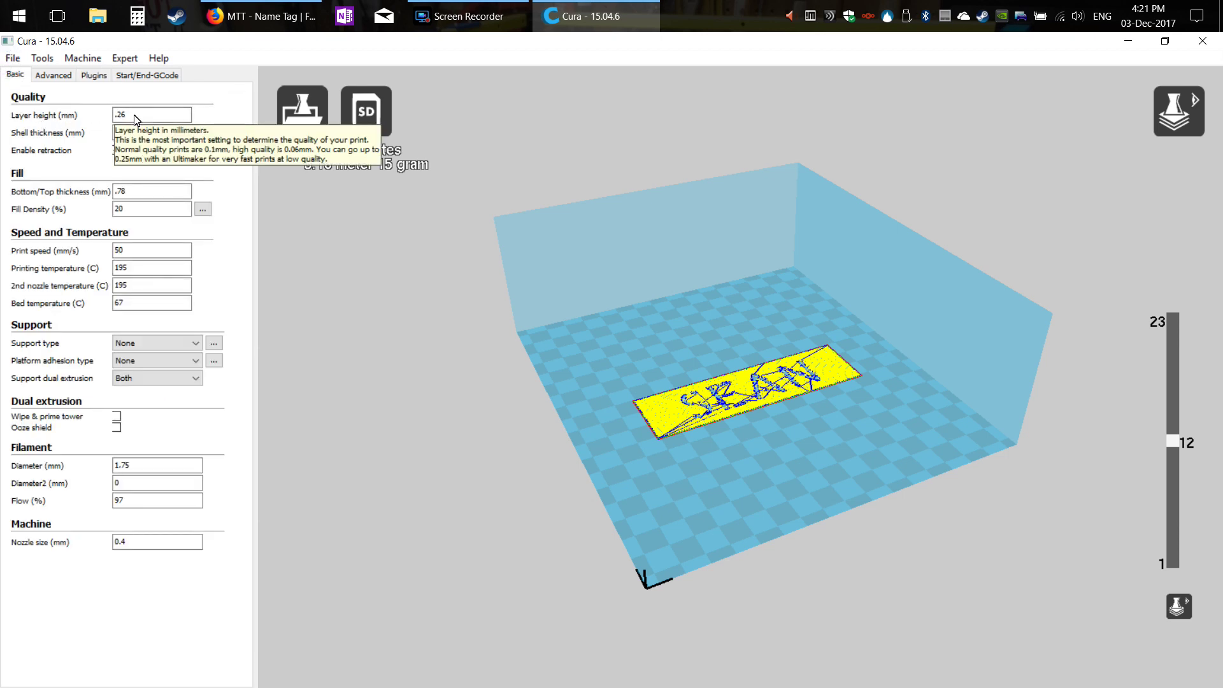
Step: Compute .26*12 in Calculator, giving a layer-12 height of 3.12 mm
{"action": "left_click", "coordinate": [137, 16]}
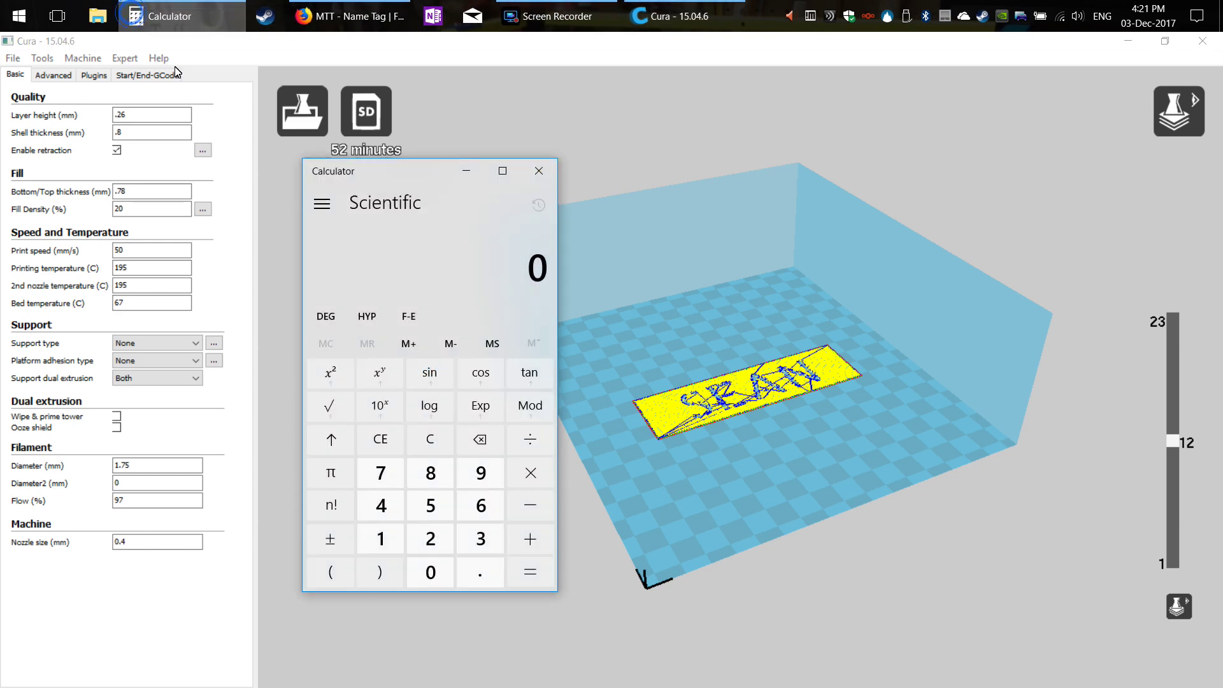
{"action": "type", "text": ".2"}
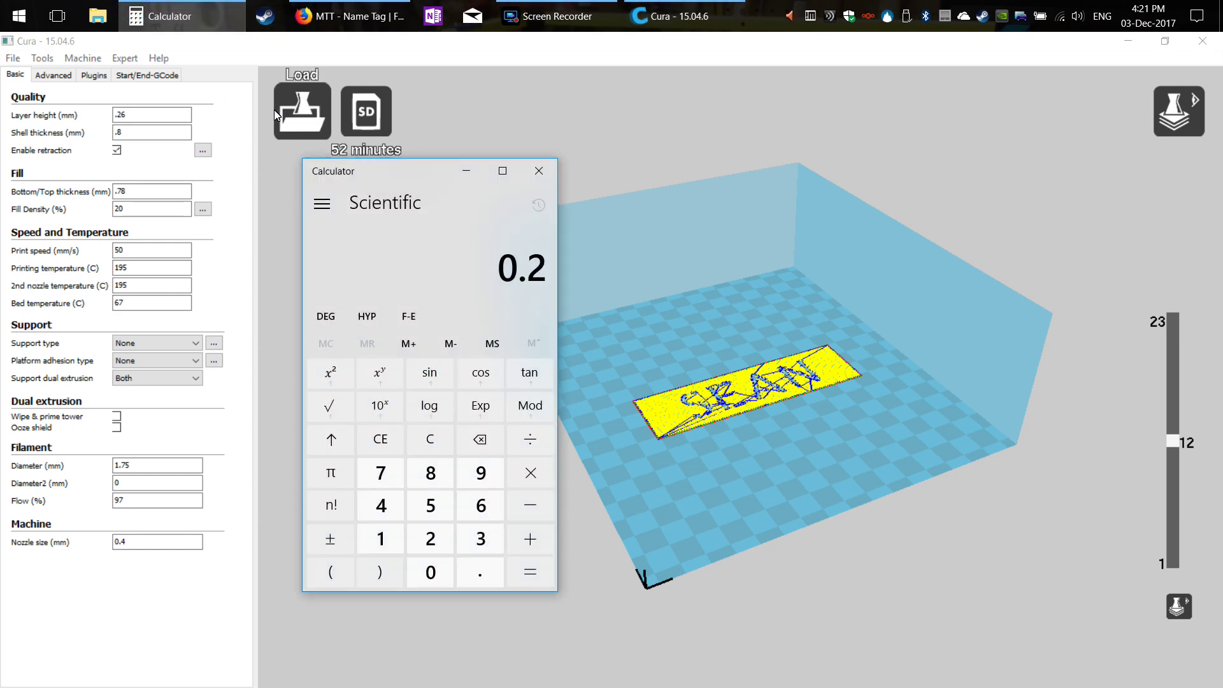
{"action": "type", "text": "6*12"}
{"action": "key", "text": "Return"}
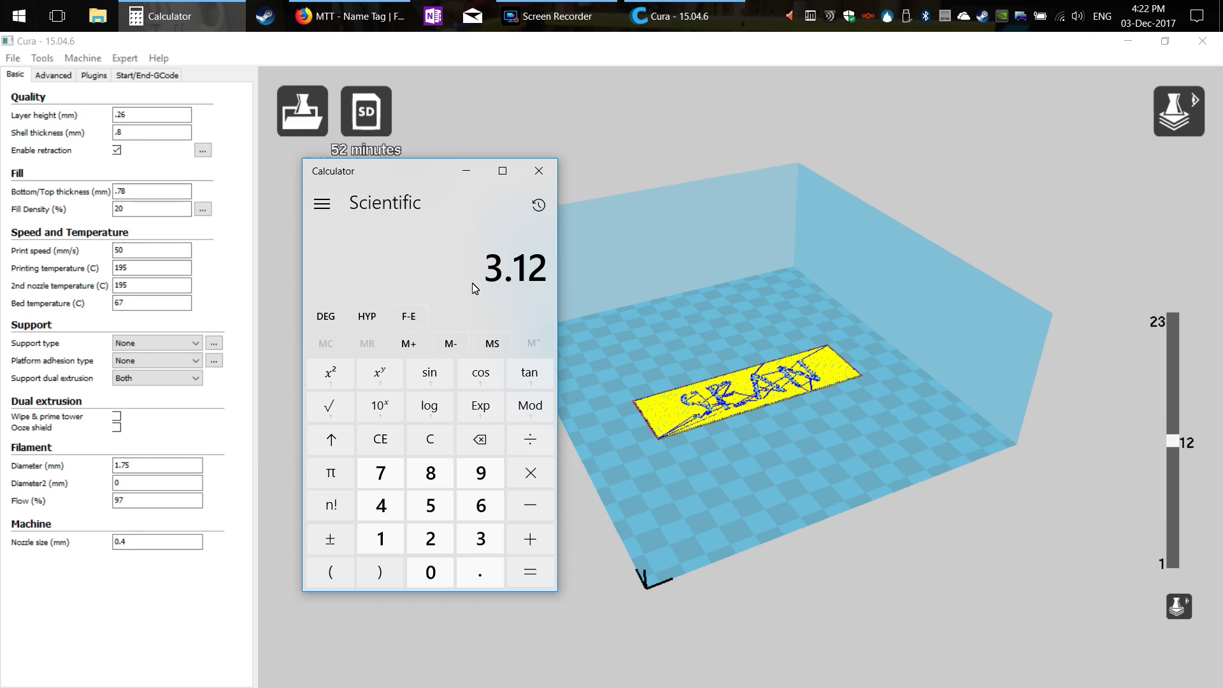
{"action": "left_click", "coordinate": [597, 139]}
Step: Change the Pause at height plugin's pause height from 5.0 to 3.2 mm
{"action": "left_click", "coordinate": [53, 75]}
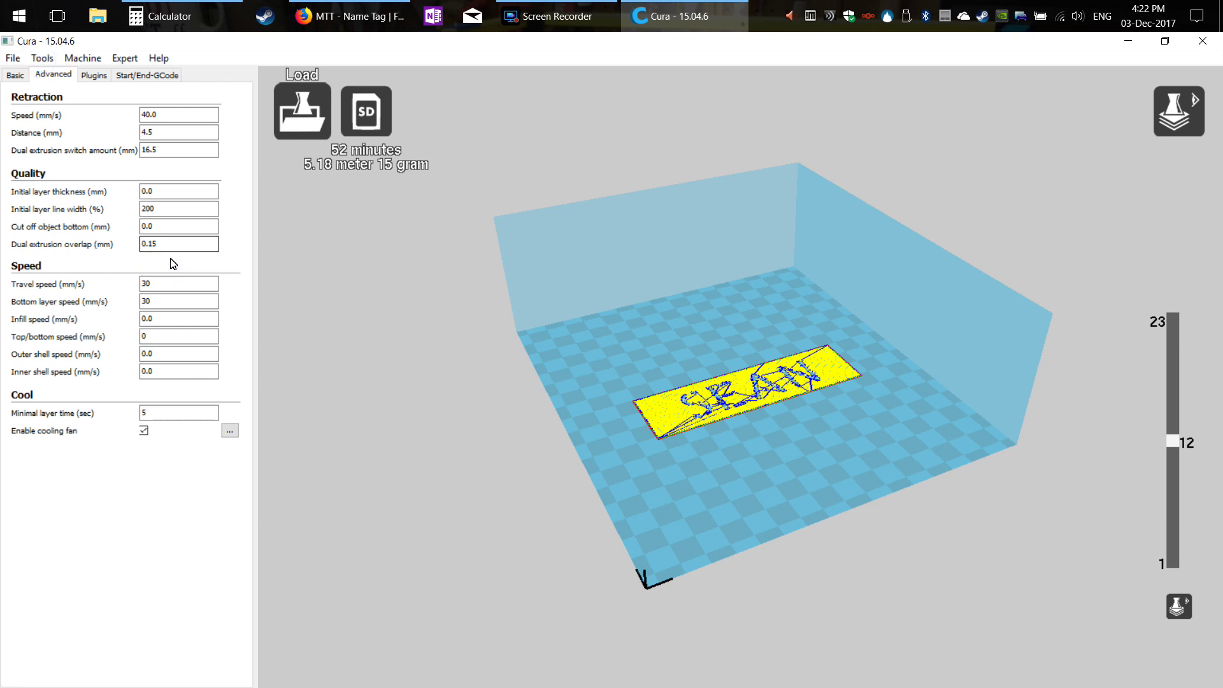
{"action": "left_click", "coordinate": [94, 74]}
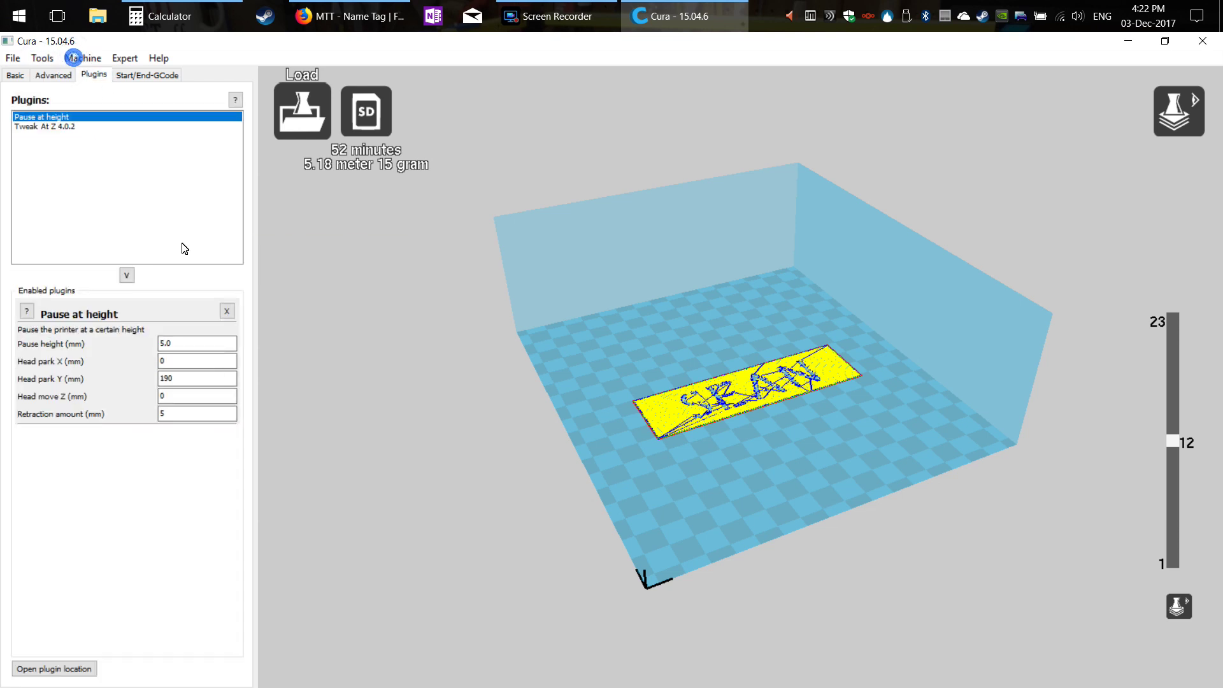
{"action": "double_click", "coordinate": [202, 347]}
{"action": "type", "text": "3"}
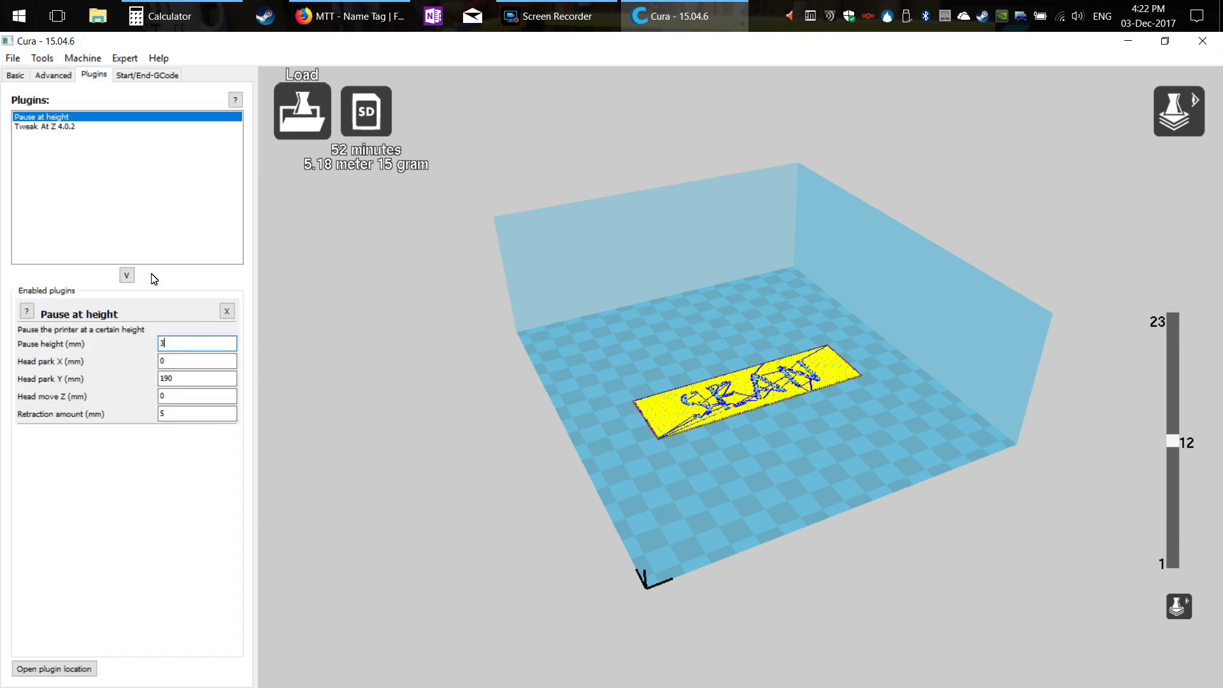
{"action": "type", "text": ".2"}
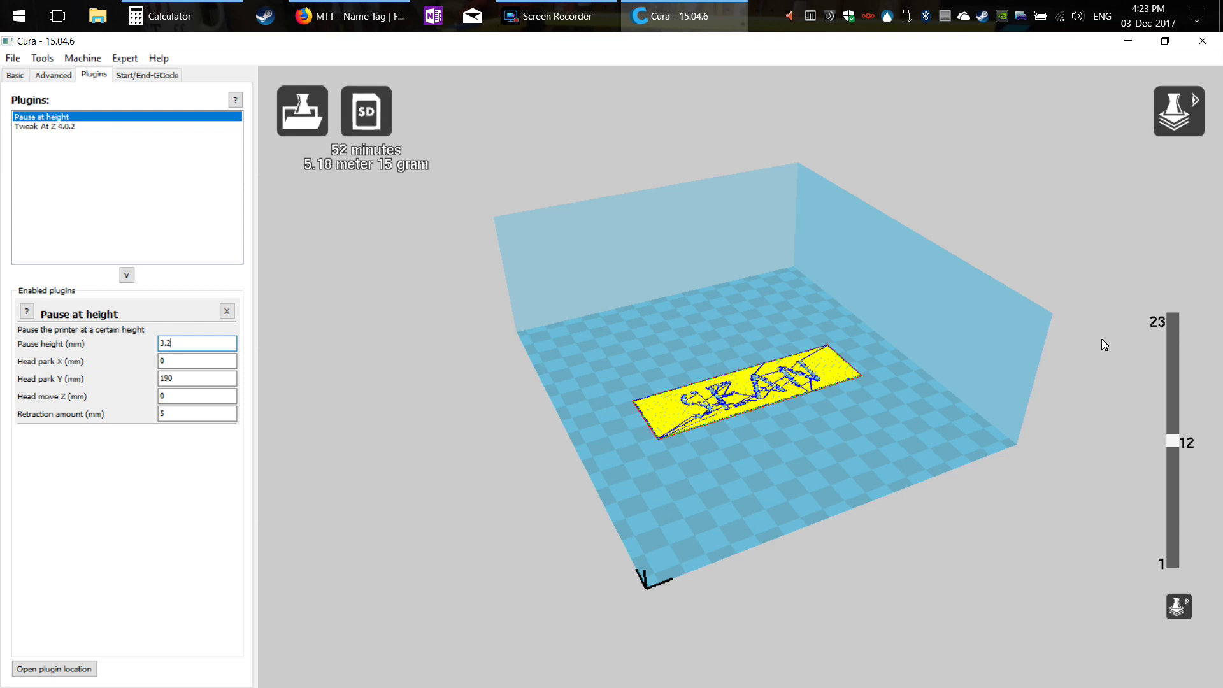
{"action": "right_click", "coordinate": [376, 110]}
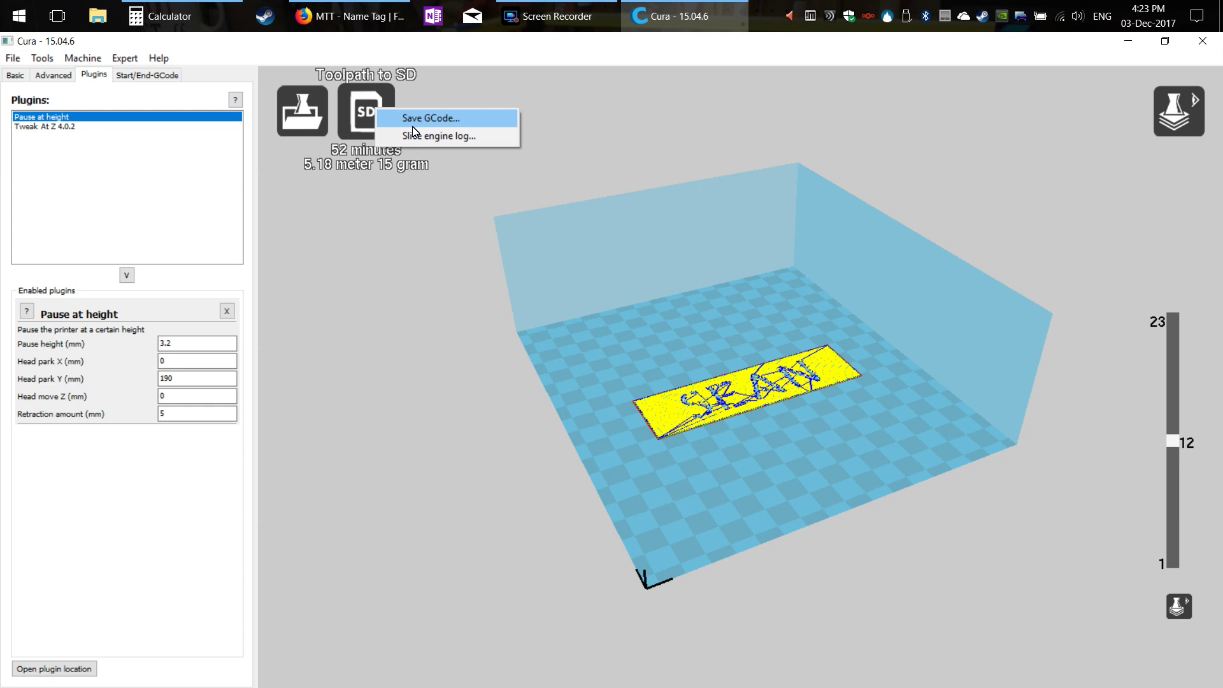
Step: Dismiss the G-code saving options and show Cura's basic print settings
{"action": "left_click", "coordinate": [323, 262]}
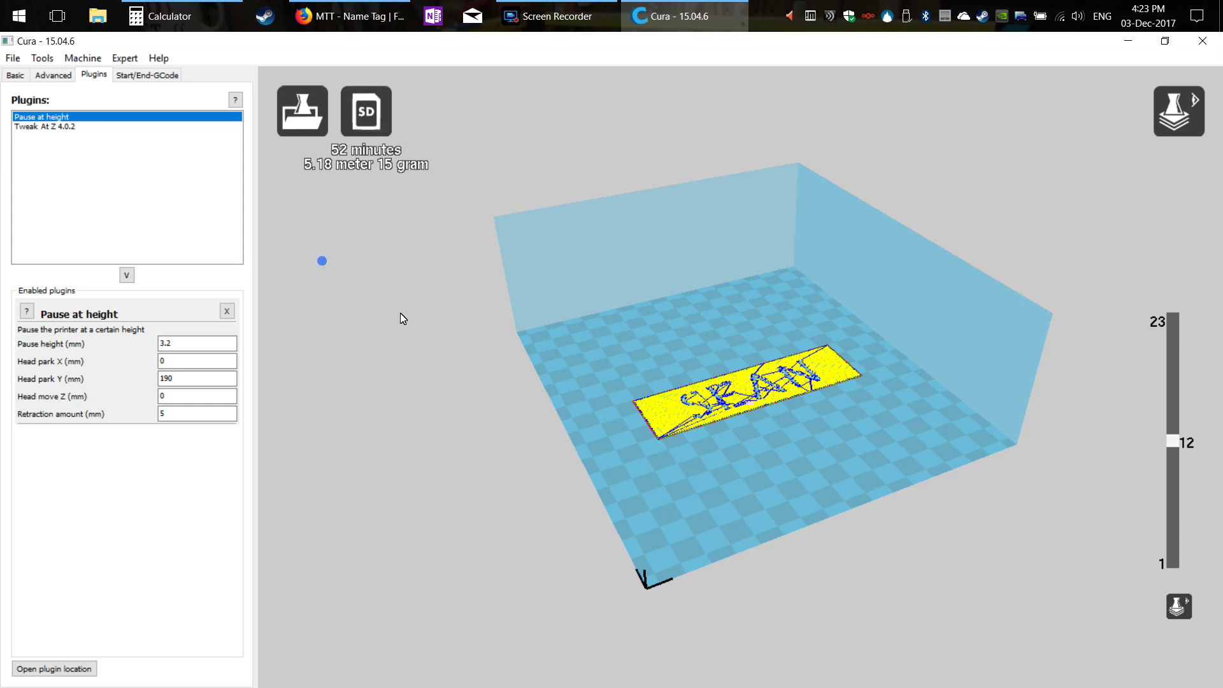
{"action": "left_click", "coordinate": [20, 78]}
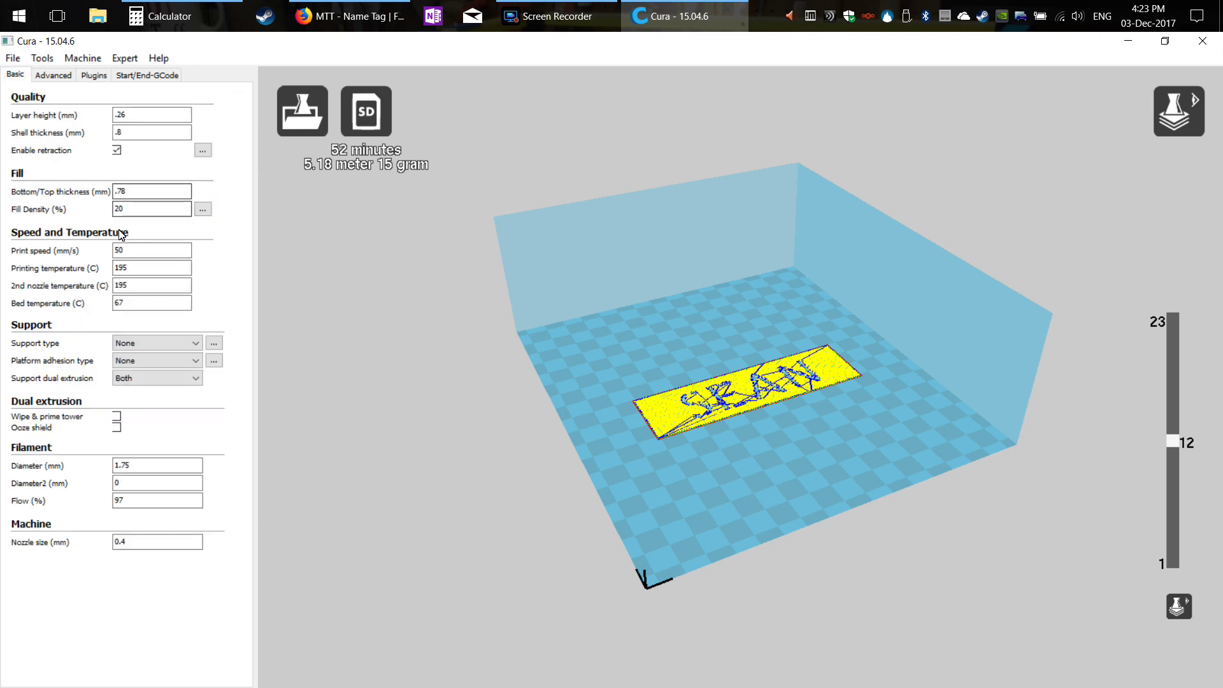
{"action": "mouse_move", "coordinate": [108, 211]}
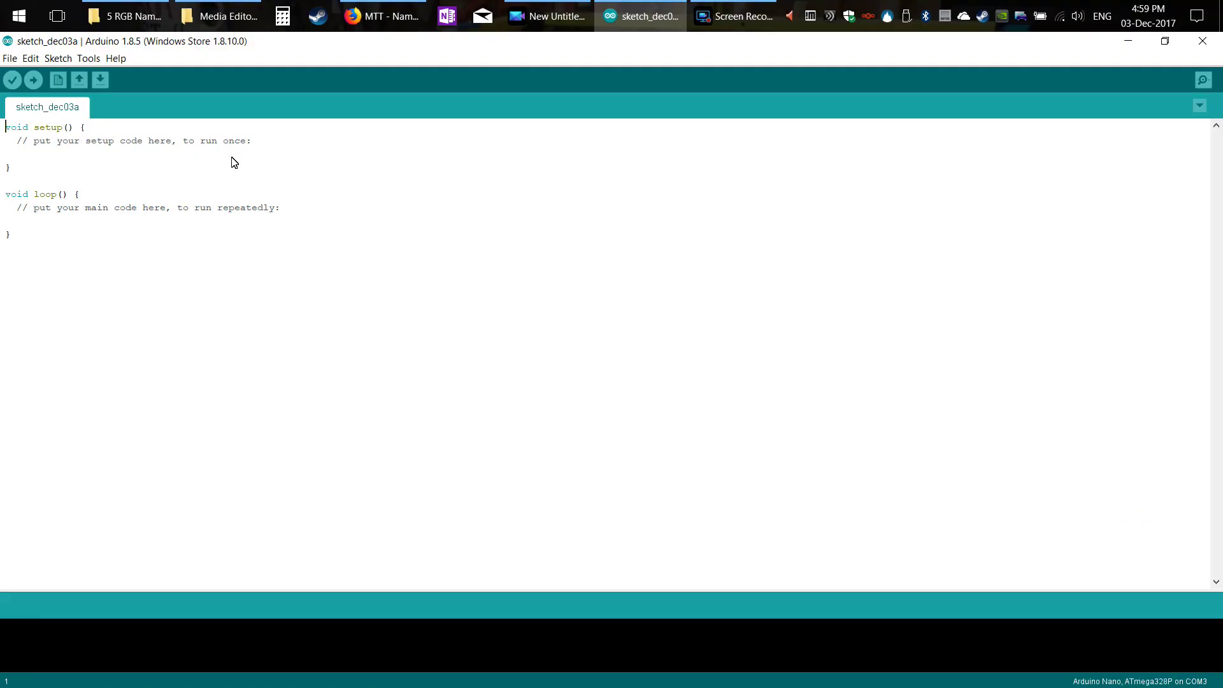
{"action": "left_click", "coordinate": [68, 58]}
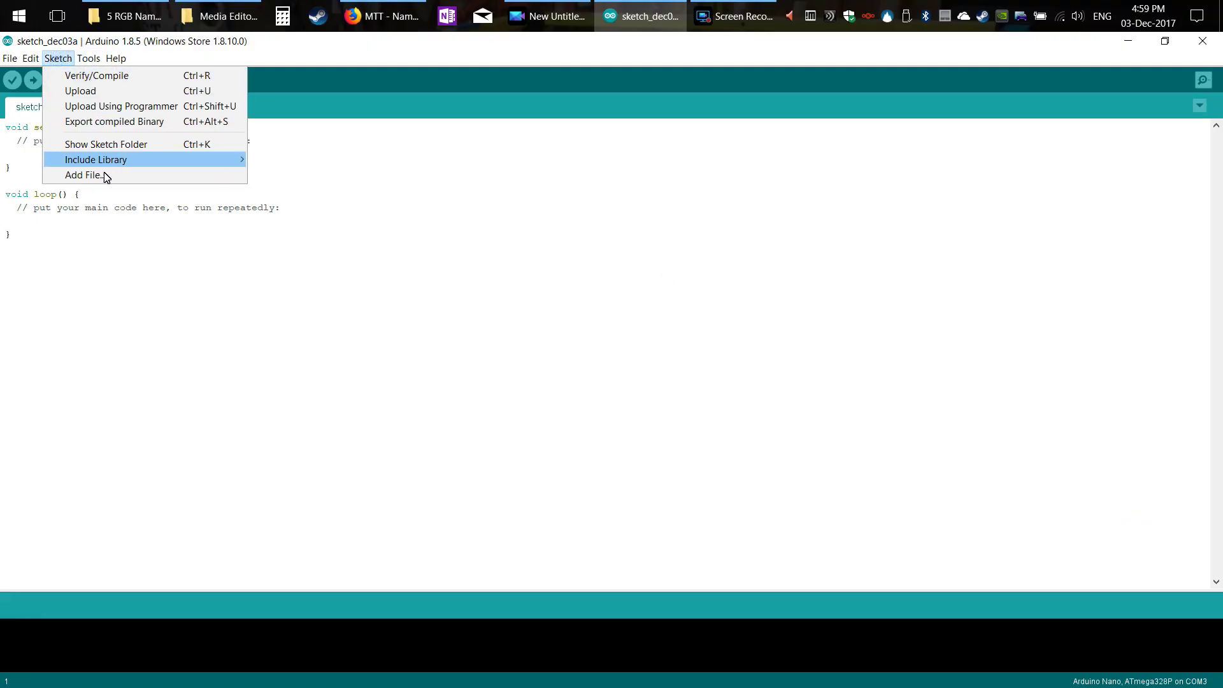
{"action": "mouse_move", "coordinate": [114, 154]}
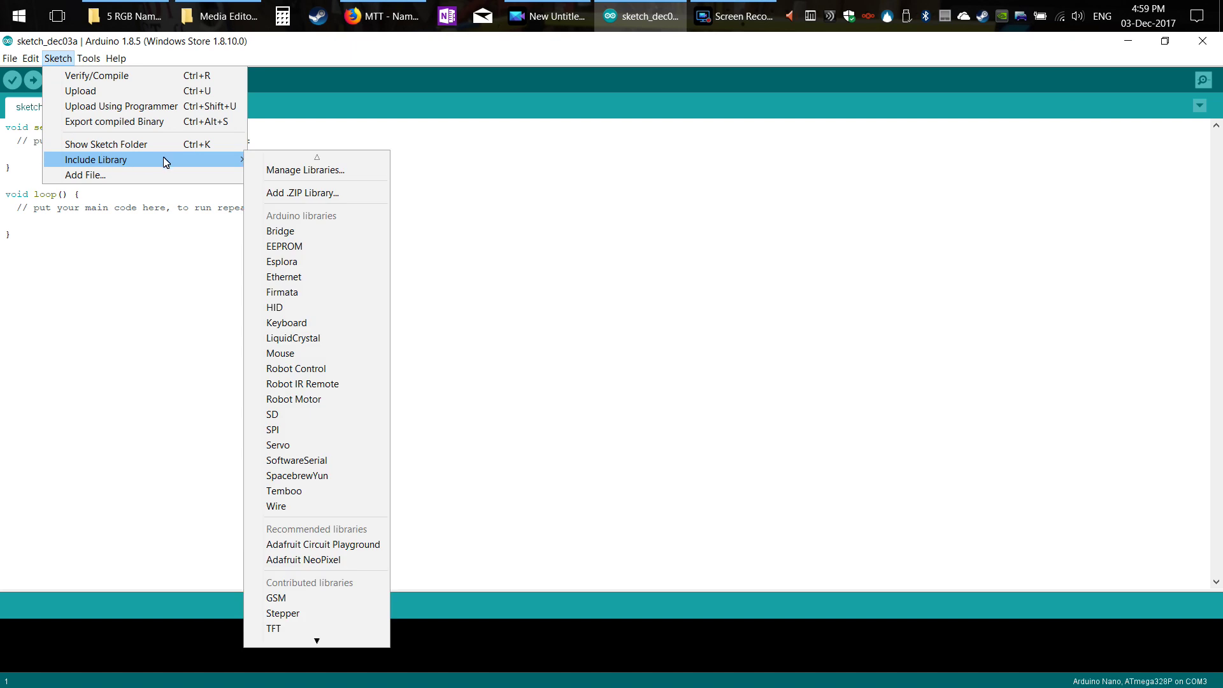
{"action": "left_click", "coordinate": [338, 169]}
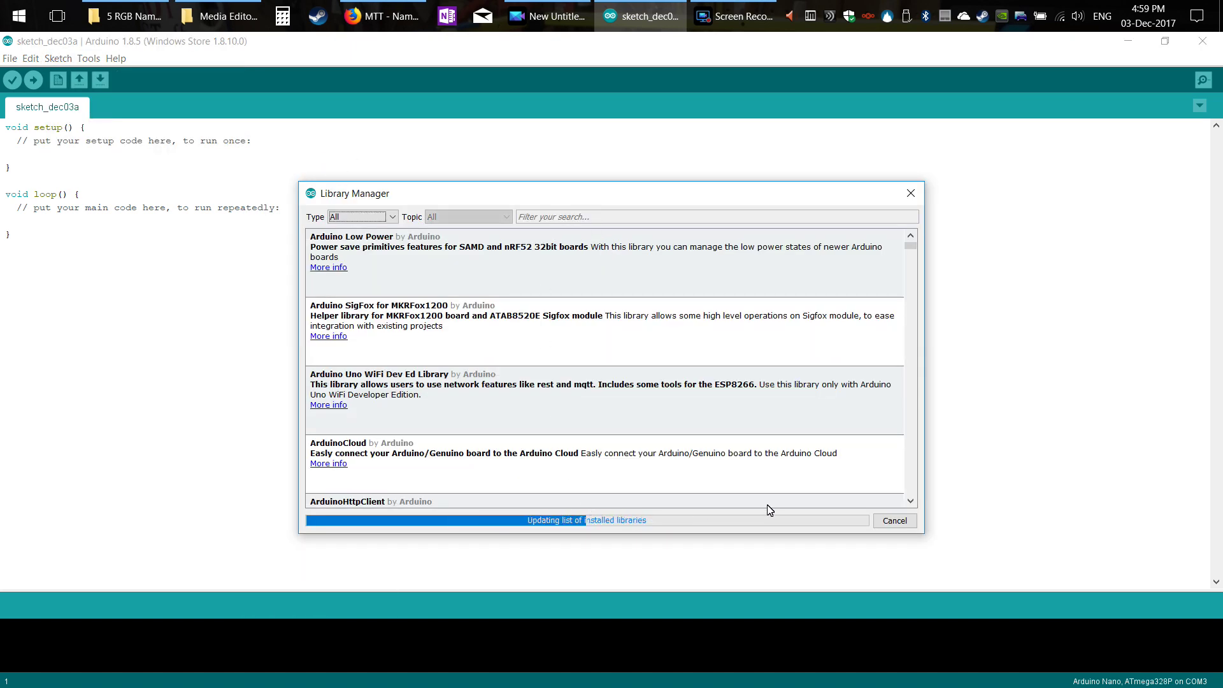
{"action": "left_click", "coordinate": [571, 220]}
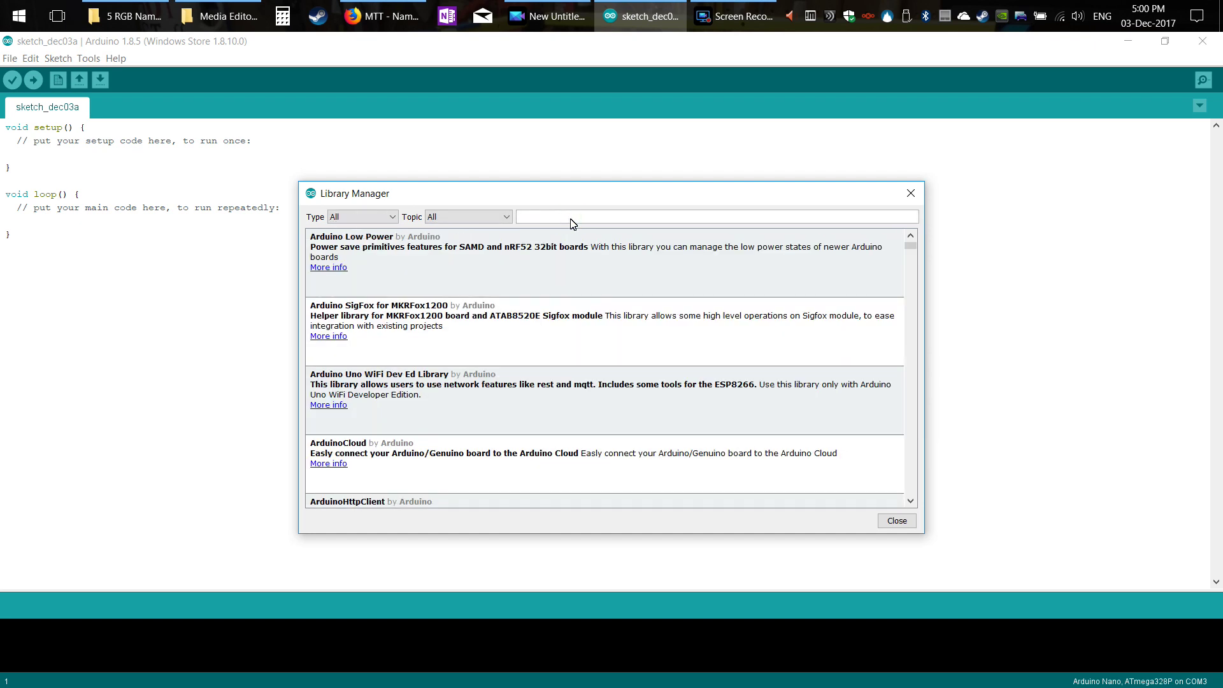
{"action": "type", "text": "ne"}
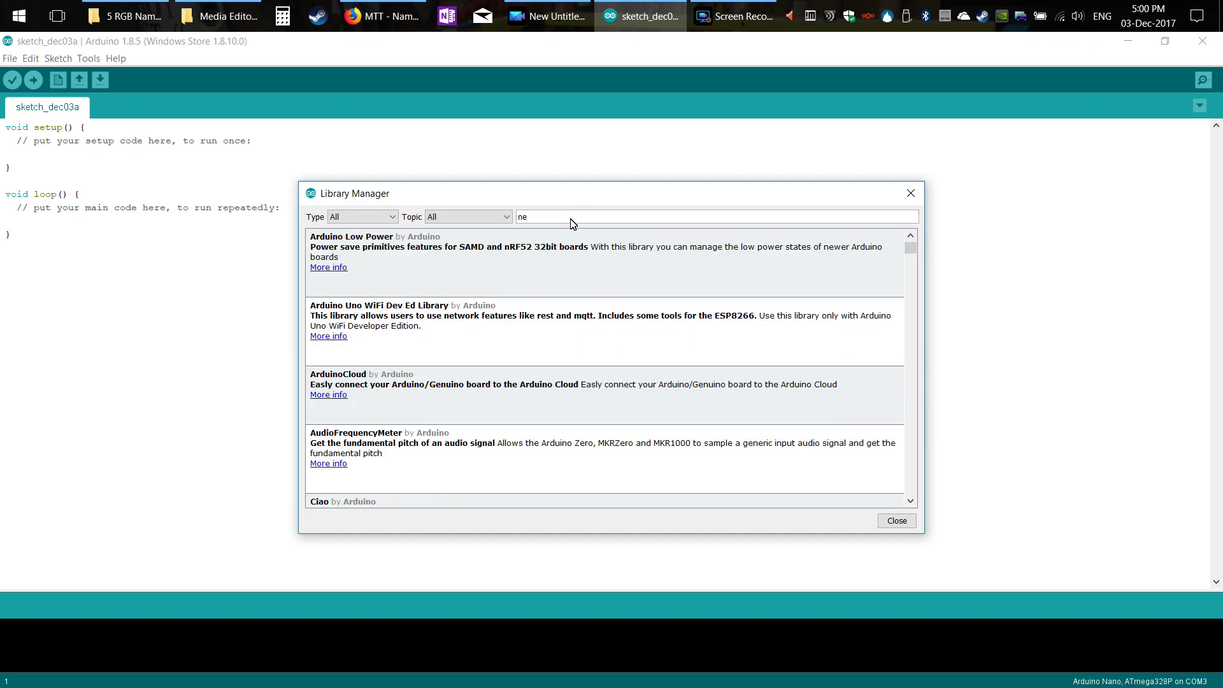
{"action": "type", "text": "opixel"}
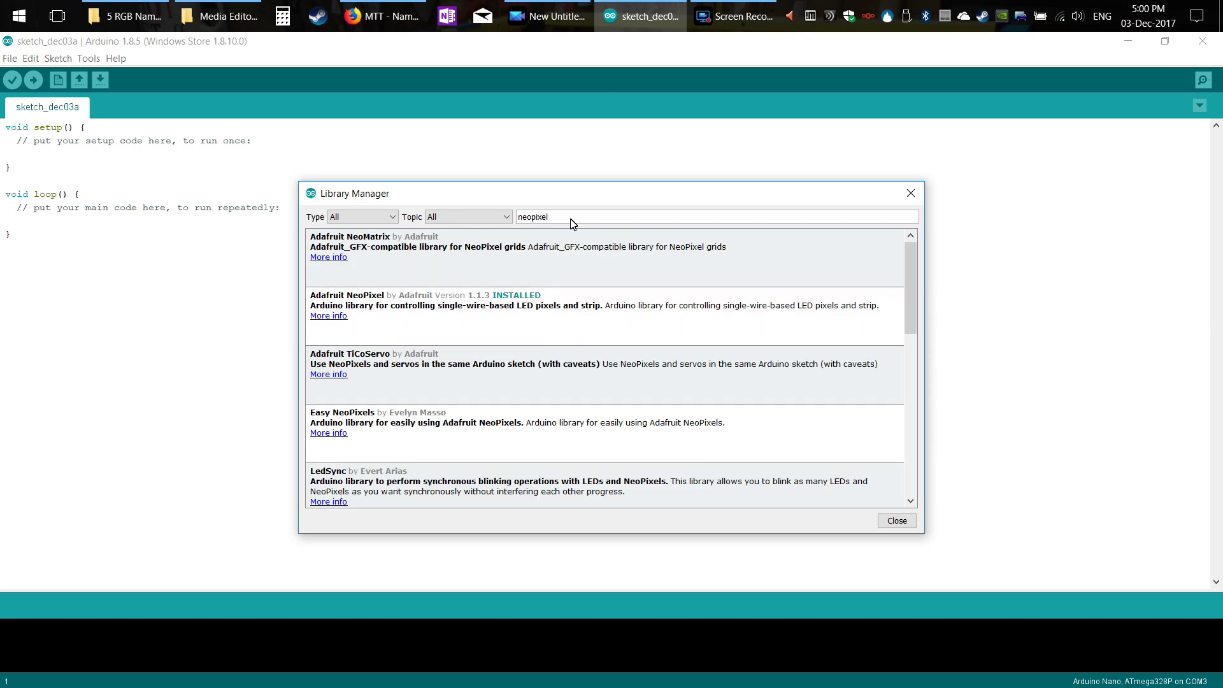
{"action": "left_click", "coordinate": [467, 322]}
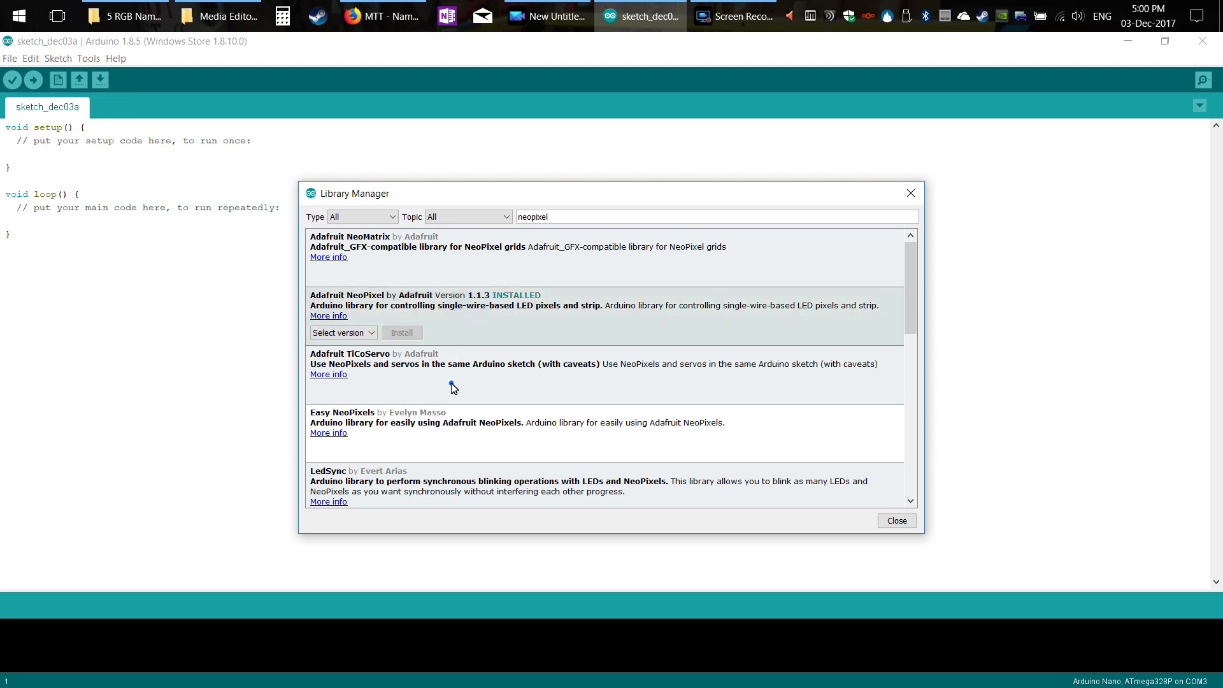
{"action": "left_click", "coordinate": [451, 385]}
{"action": "left_click", "coordinate": [467, 338]}
{"action": "left_click", "coordinate": [895, 521]}
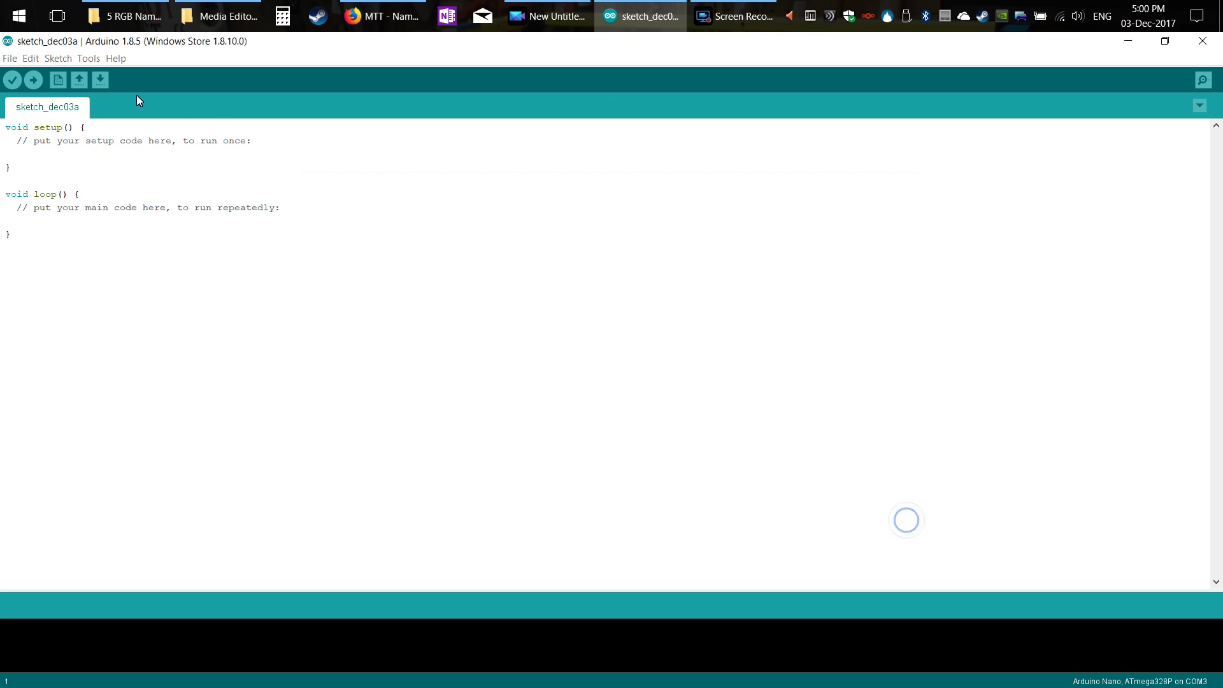
Step: Open the Adafruit NeoPixel strandtest example sketch in a maximised window
{"action": "left_click", "coordinate": [11, 59]}
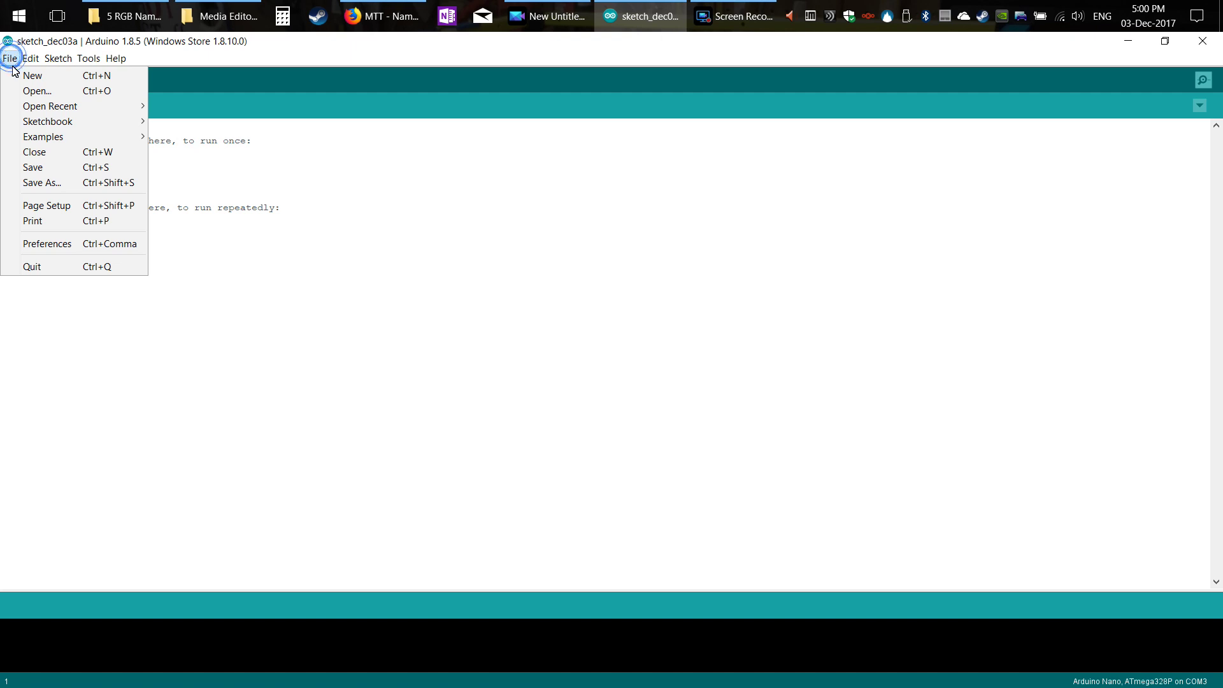
{"action": "mouse_move", "coordinate": [46, 141]}
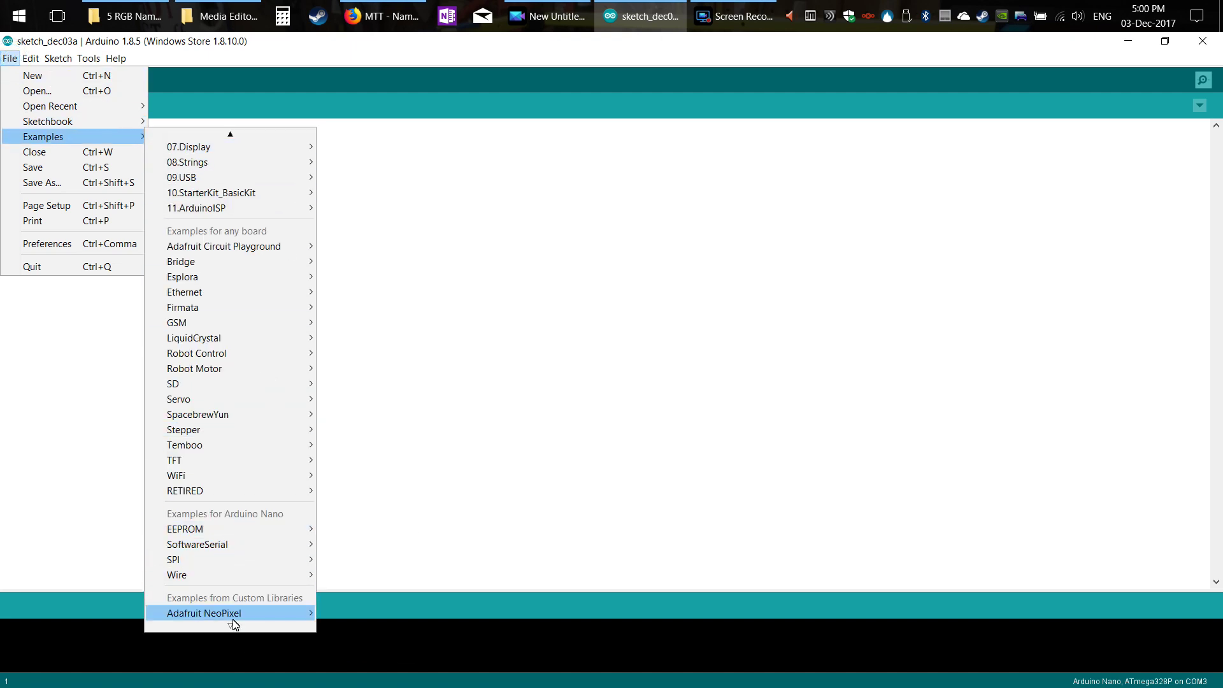
{"action": "mouse_move", "coordinate": [233, 618]}
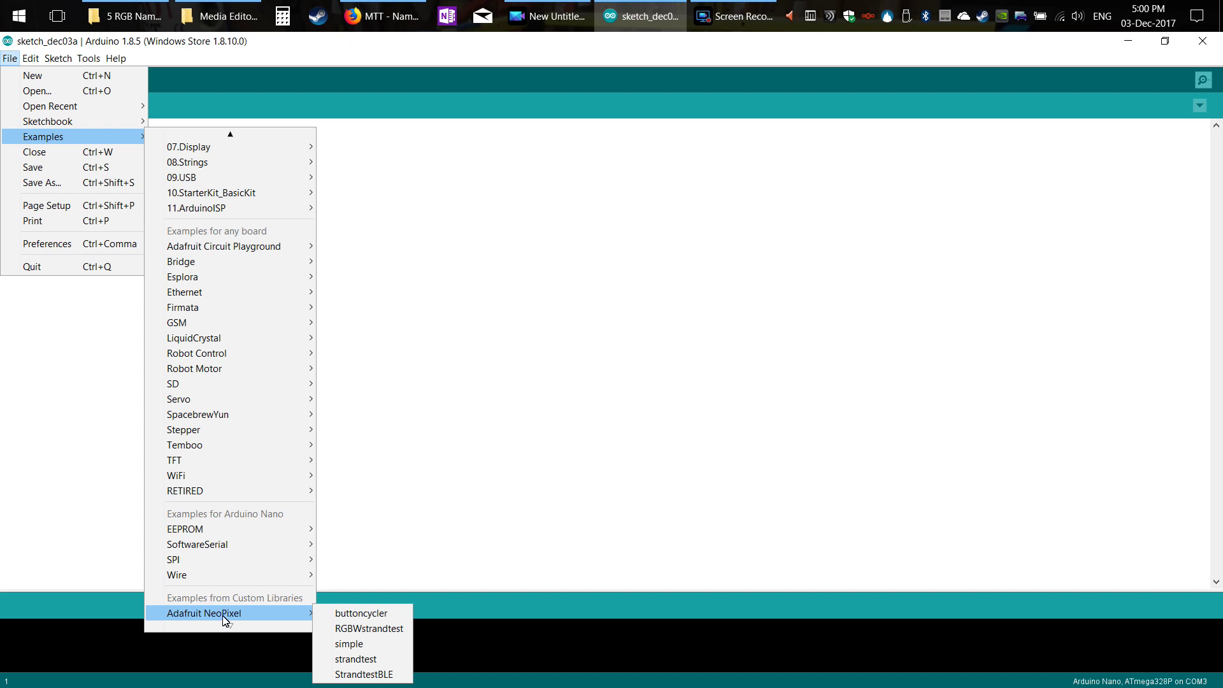
{"action": "left_click", "coordinate": [368, 663]}
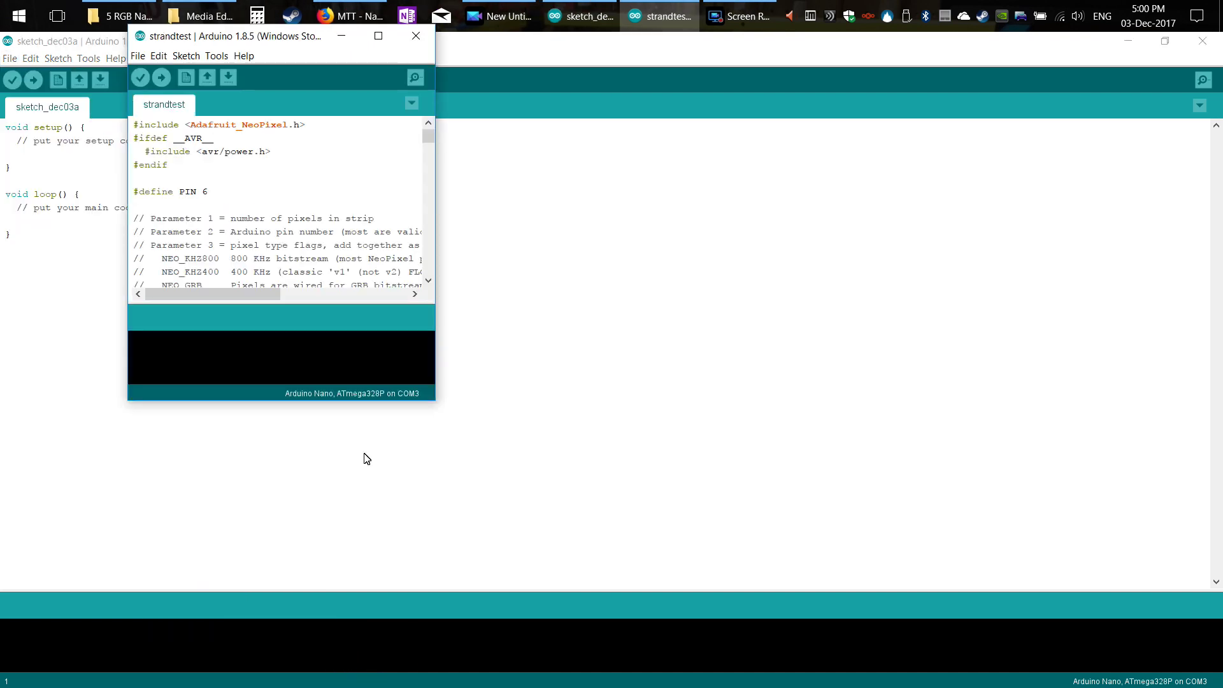
{"action": "left_click", "coordinate": [378, 35]}
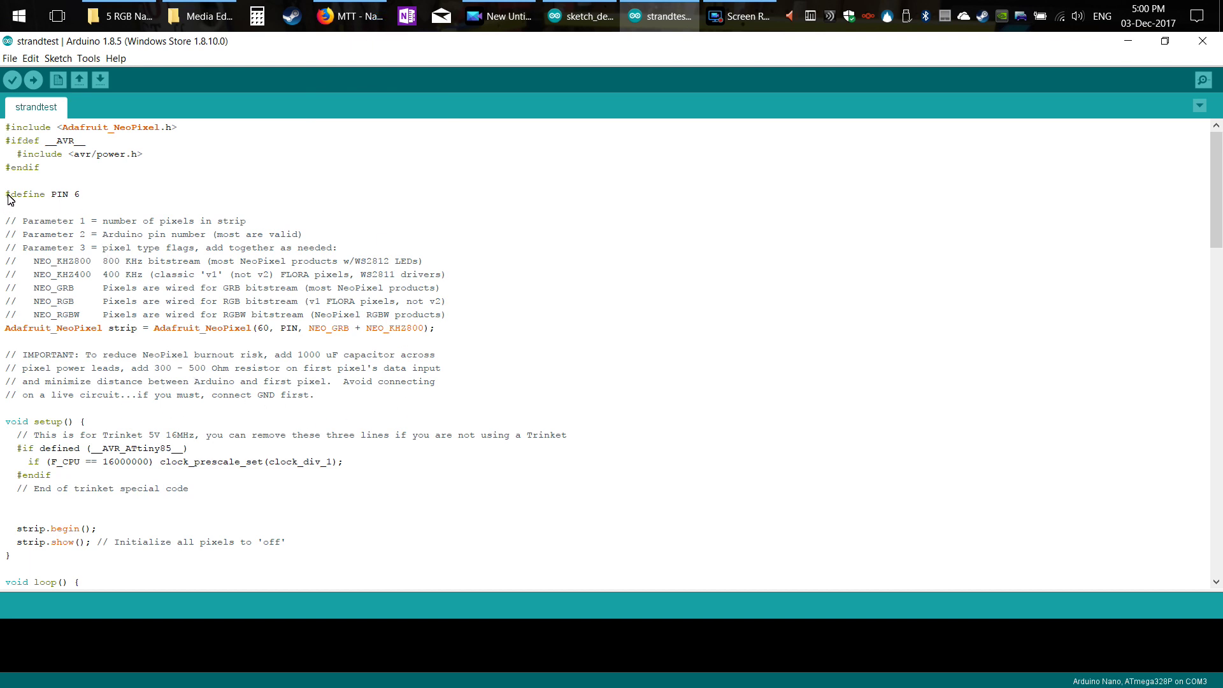
Step: Replace the pixel count 60 with 3 in the Adafruit_NeoPixel strip declaration
{"action": "left_click_drag", "start_coordinate": [8, 199], "coordinate": [78, 196]}
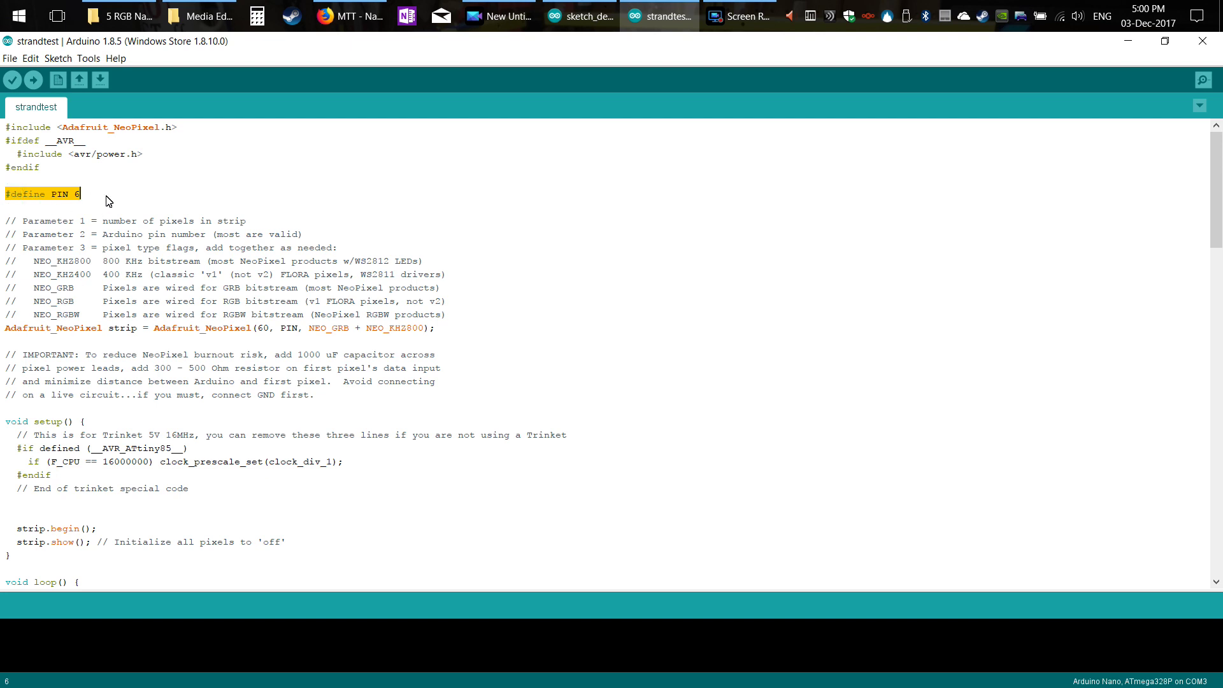
{"action": "left_click", "coordinate": [523, 288]}
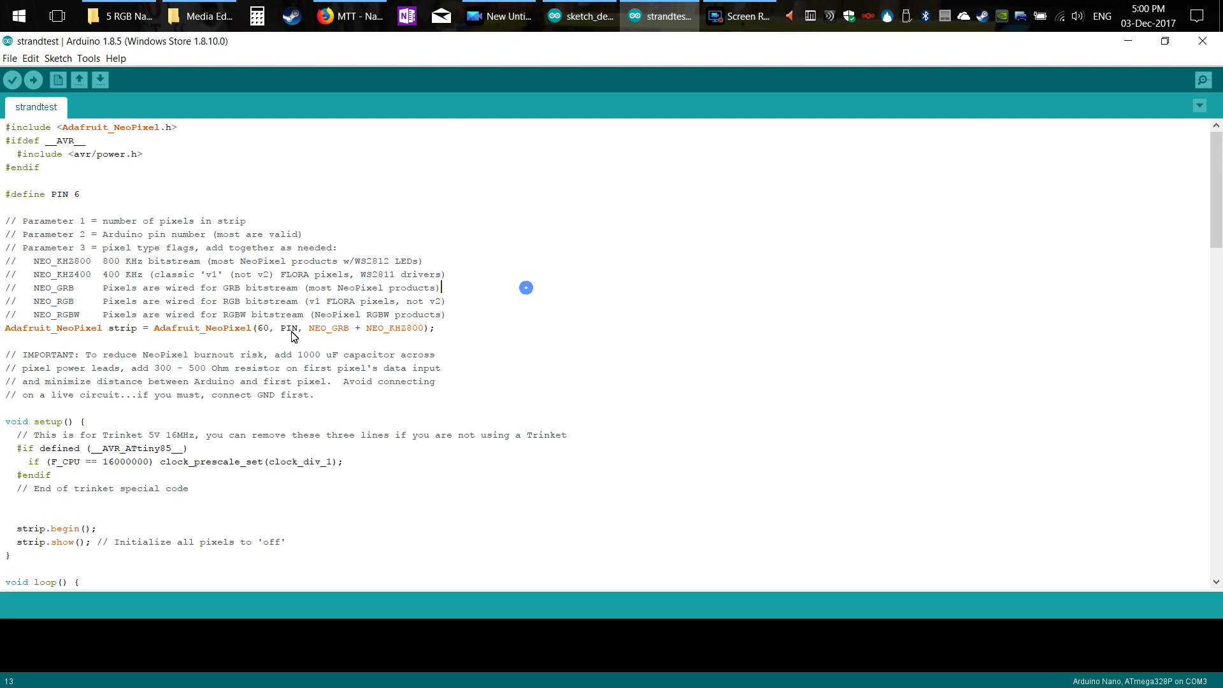
{"action": "double_click", "coordinate": [264, 329]}
{"action": "type", "text": "3"}
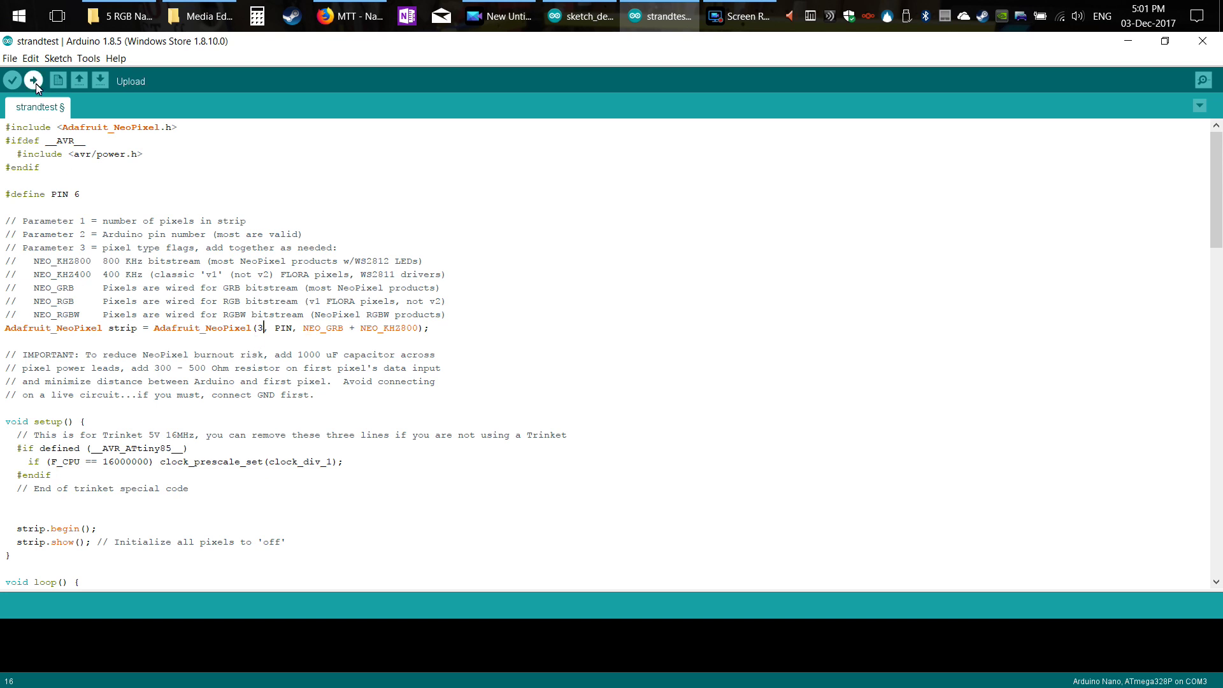
{"action": "left_click", "coordinate": [83, 59]}
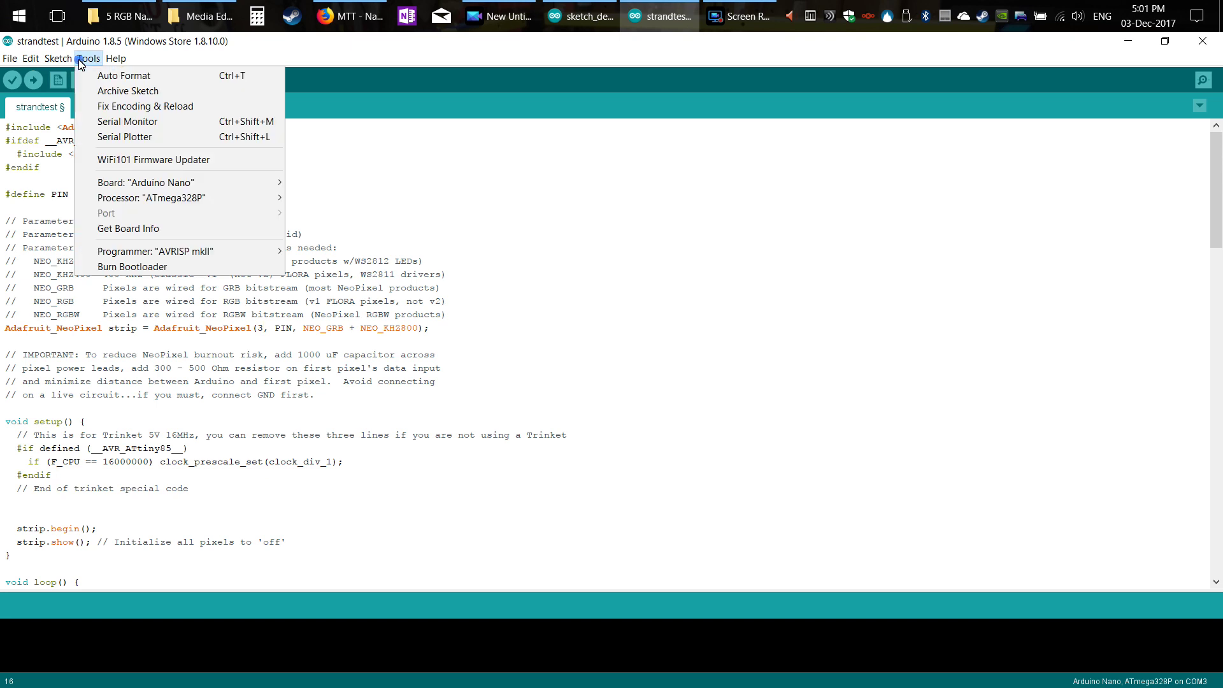
{"action": "mouse_move", "coordinate": [185, 183]}
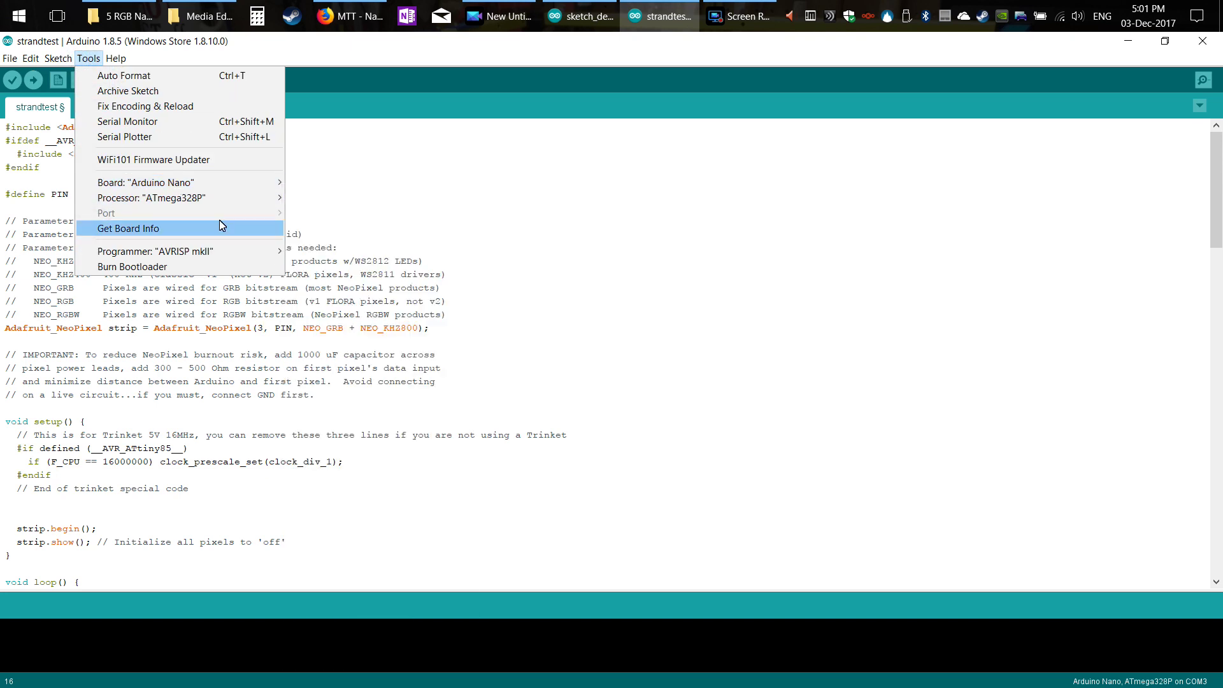
{"action": "left_click", "coordinate": [660, 224]}
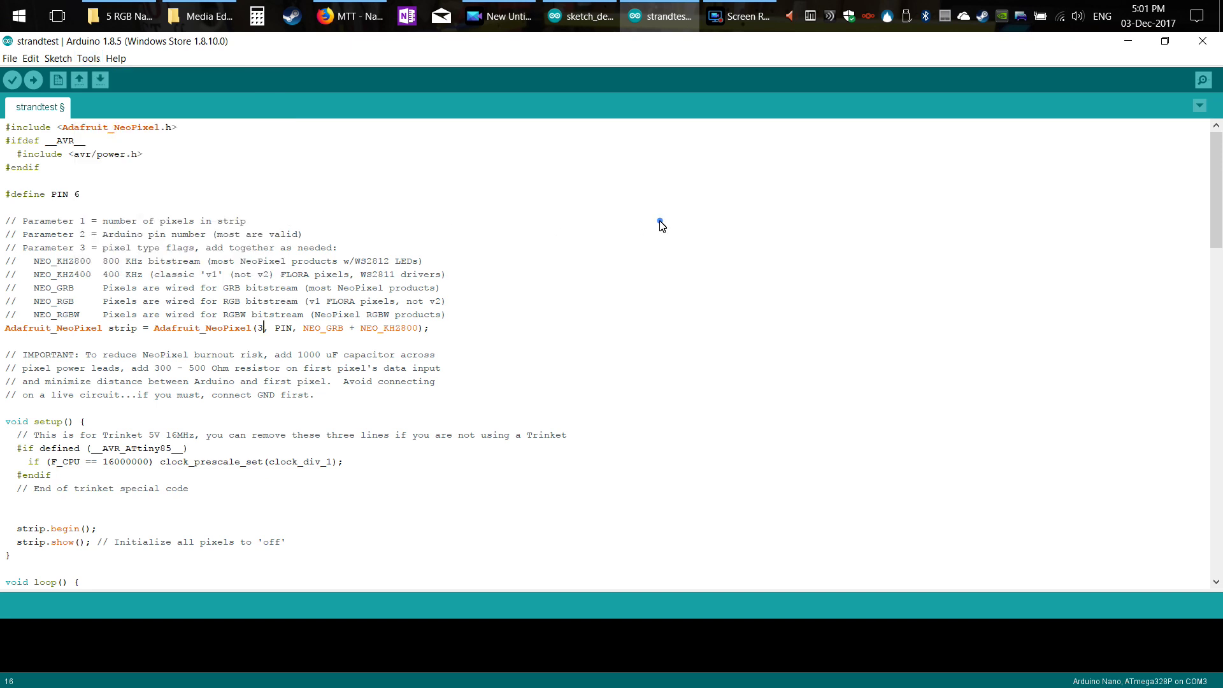